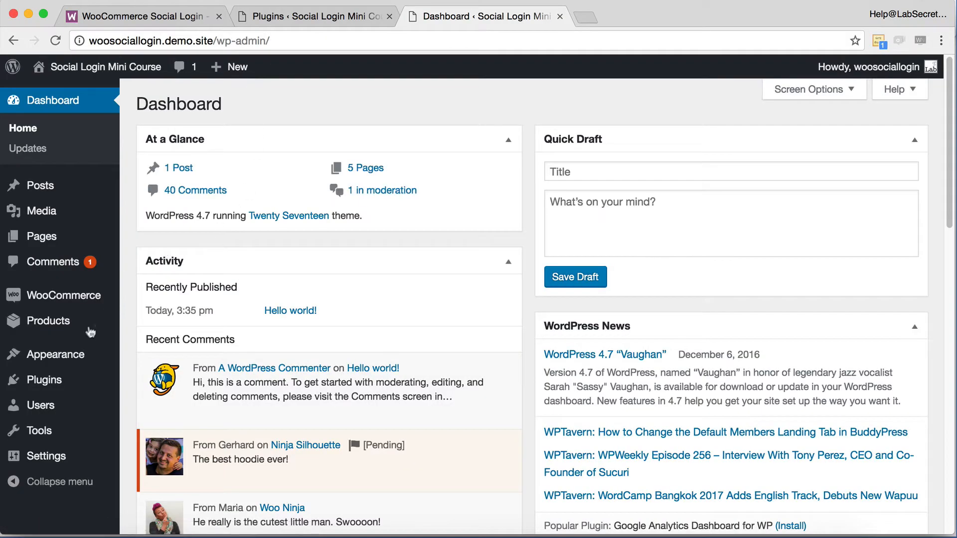
Step: Open the Installed Plugins list from the Plugins menu in the admin sidebar
{"action": "mouse_move", "coordinate": [44, 380]}
{"action": "left_click", "coordinate": [154, 382]}
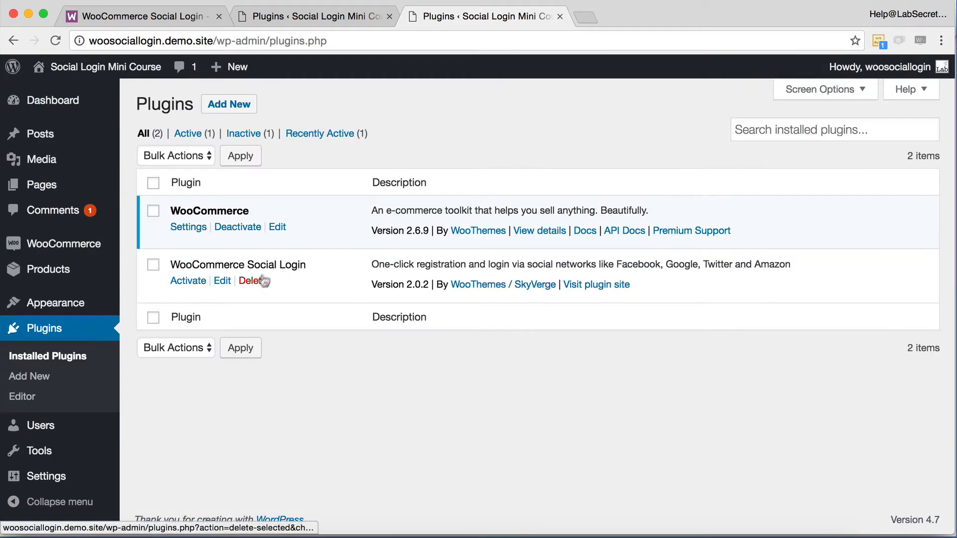
Step: Activate the WooCommerce Social Login plugin so both plugins are active
{"action": "left_click", "coordinate": [229, 105]}
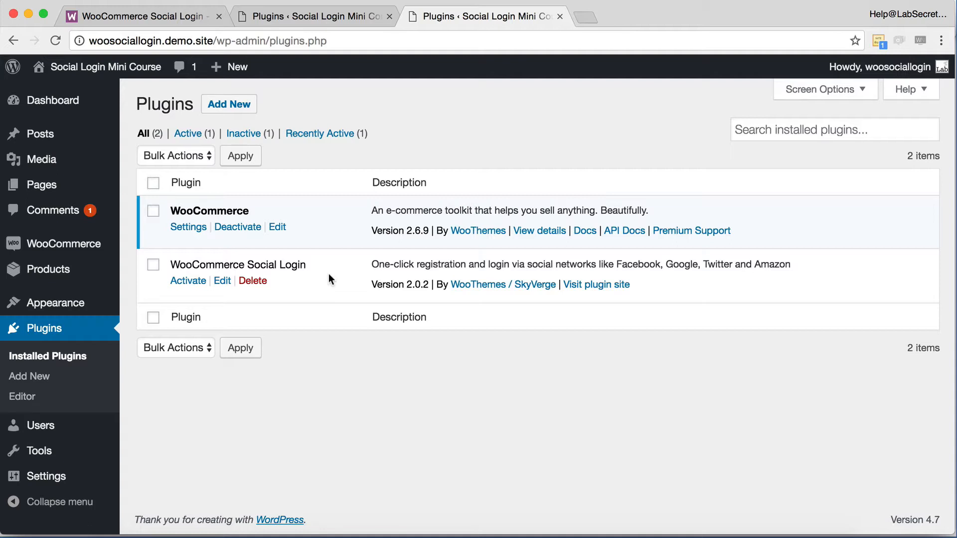
{"action": "left_click", "coordinate": [188, 281]}
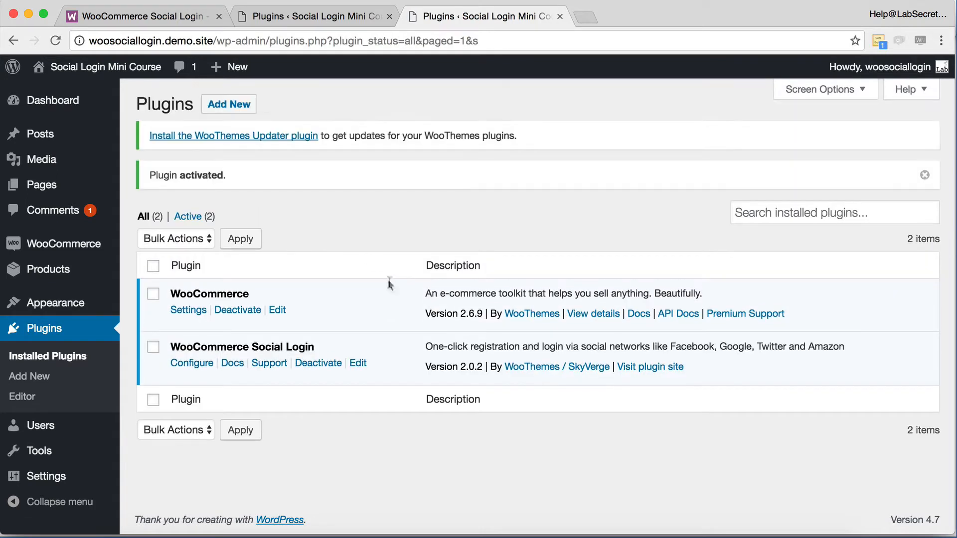
Step: Open WooCommerce Settings and switch to the Social Login tab
{"action": "mouse_move", "coordinate": [113, 249]}
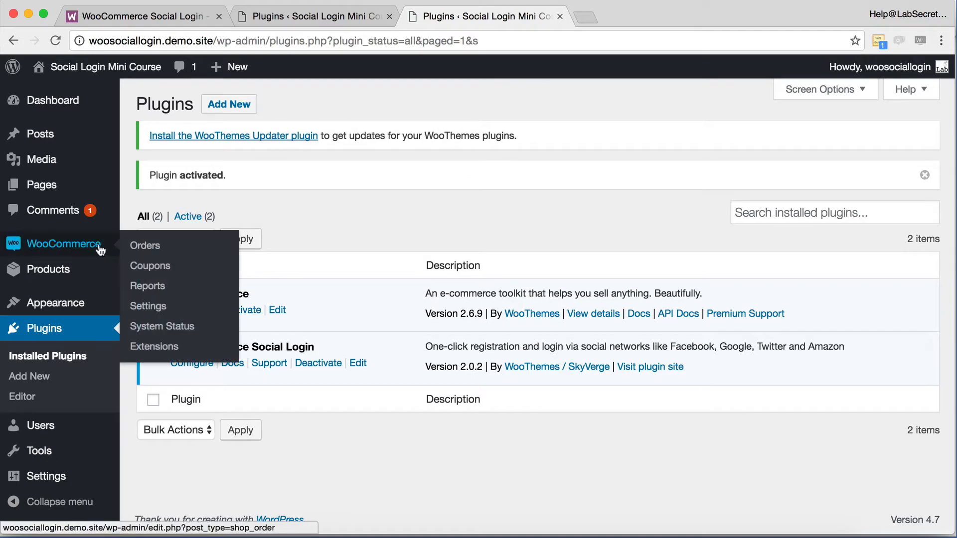
{"action": "left_click", "coordinate": [149, 307]}
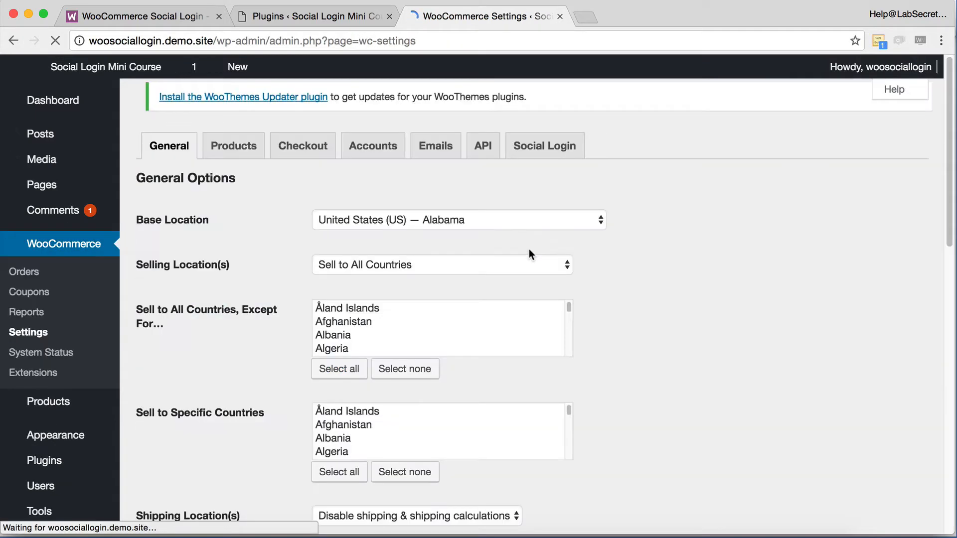
{"action": "left_click", "coordinate": [536, 115]}
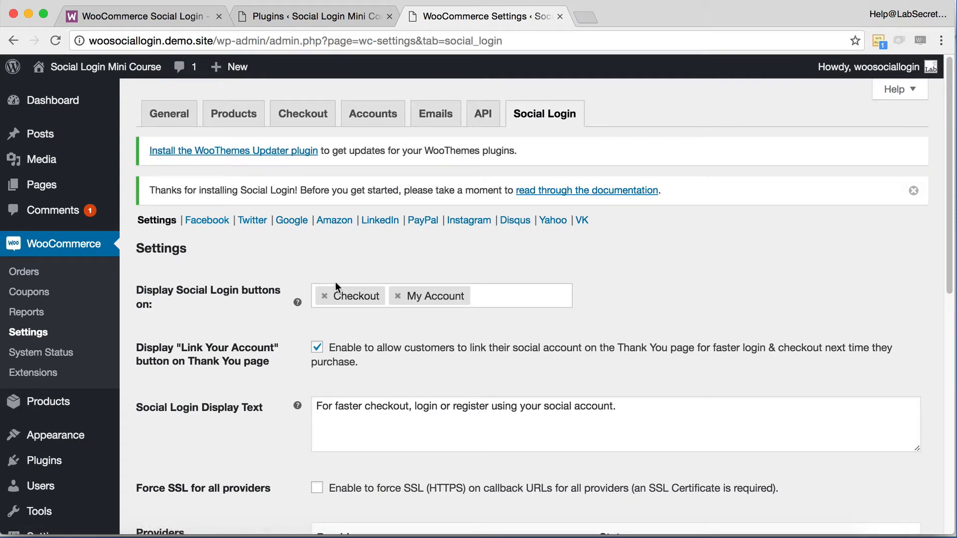
Step: Review other login-button locations, keeping only Checkout and My Account
{"action": "scroll", "coordinate": [260, 285], "scroll_direction": "down", "scroll_amount": 3}
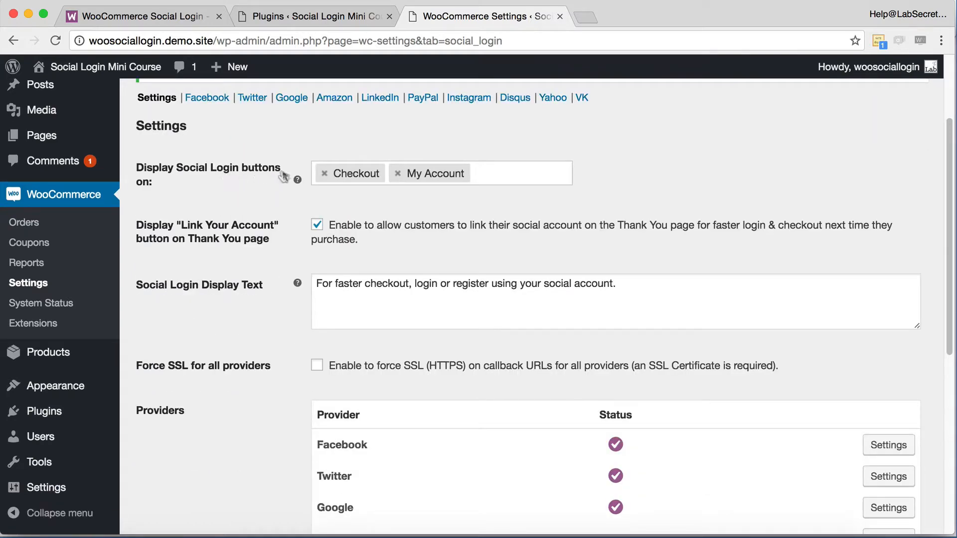
{"action": "mouse_move", "coordinate": [298, 180]}
{"action": "left_click", "coordinate": [507, 172]}
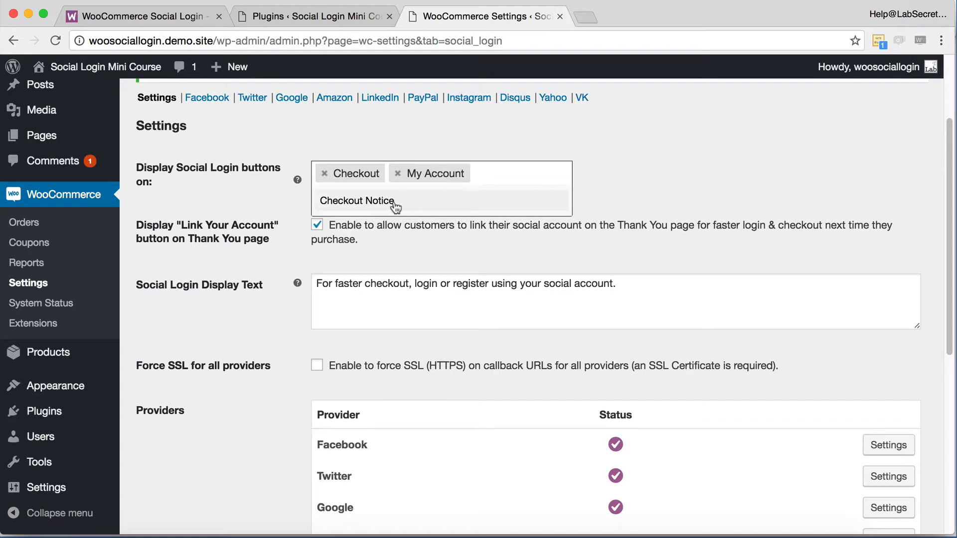
{"action": "left_click", "coordinate": [501, 137]}
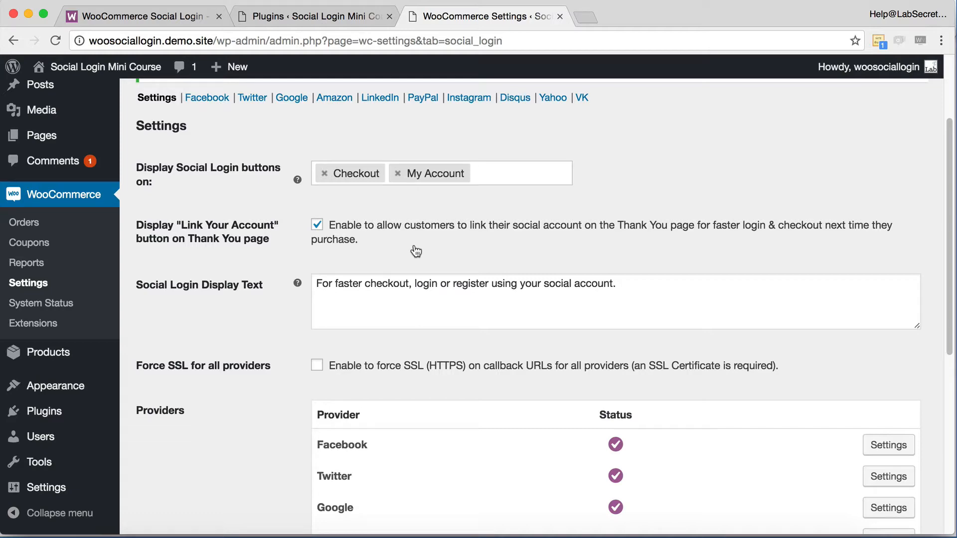
Step: Review the display text and Facebook, Twitter, Google providers, then save the Social Login settings
{"action": "triple_click", "coordinate": [402, 314]}
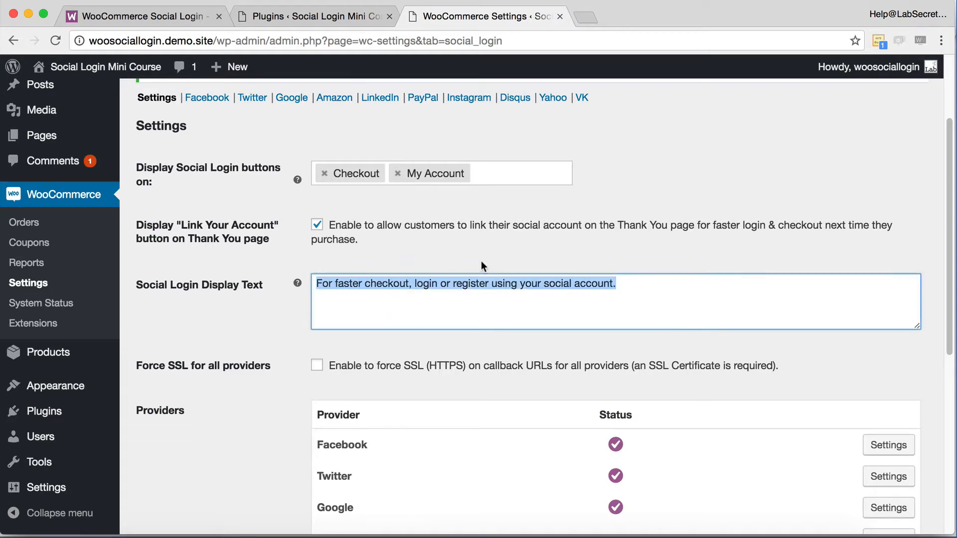
{"action": "scroll", "coordinate": [481, 261], "scroll_direction": "down", "scroll_amount": 5}
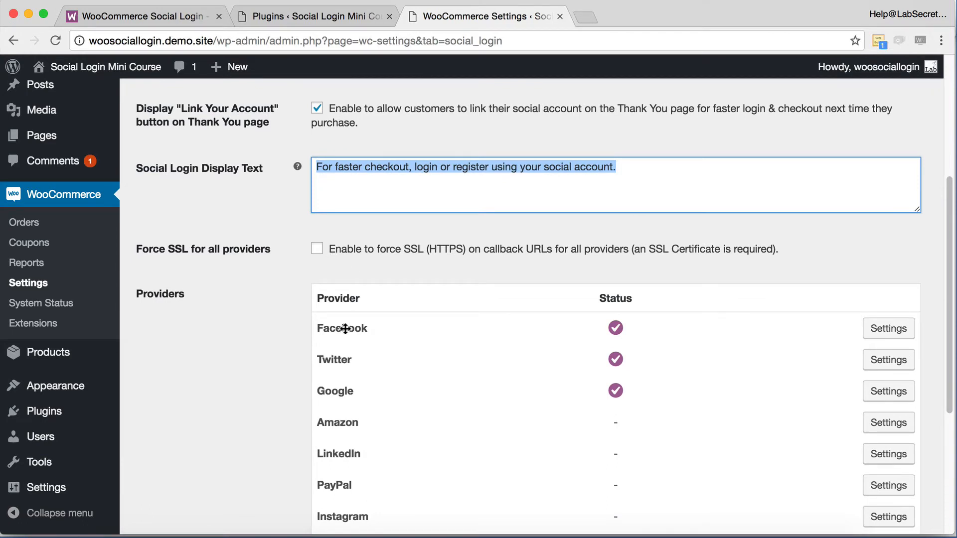
{"action": "left_click", "coordinate": [374, 179]}
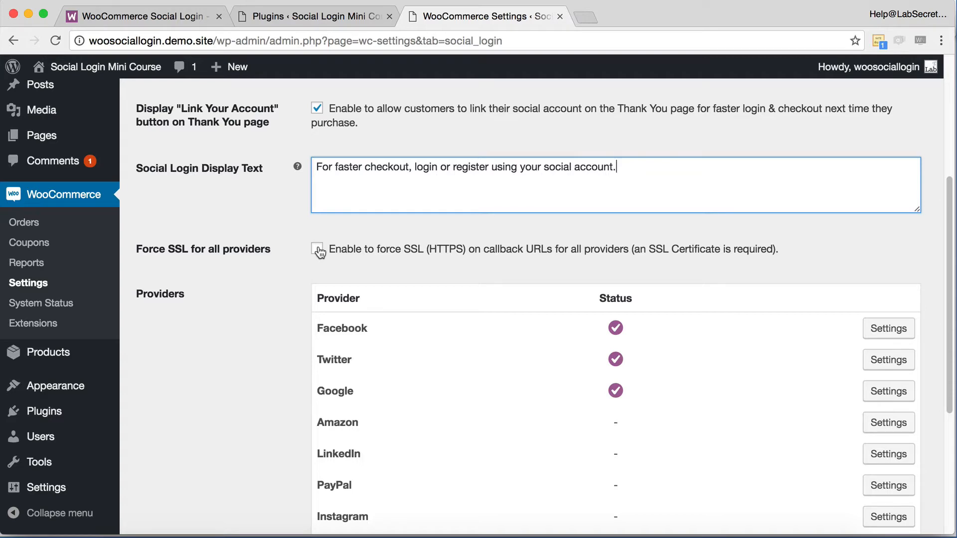
{"action": "scroll", "coordinate": [404, 282], "scroll_direction": "down", "scroll_amount": 5}
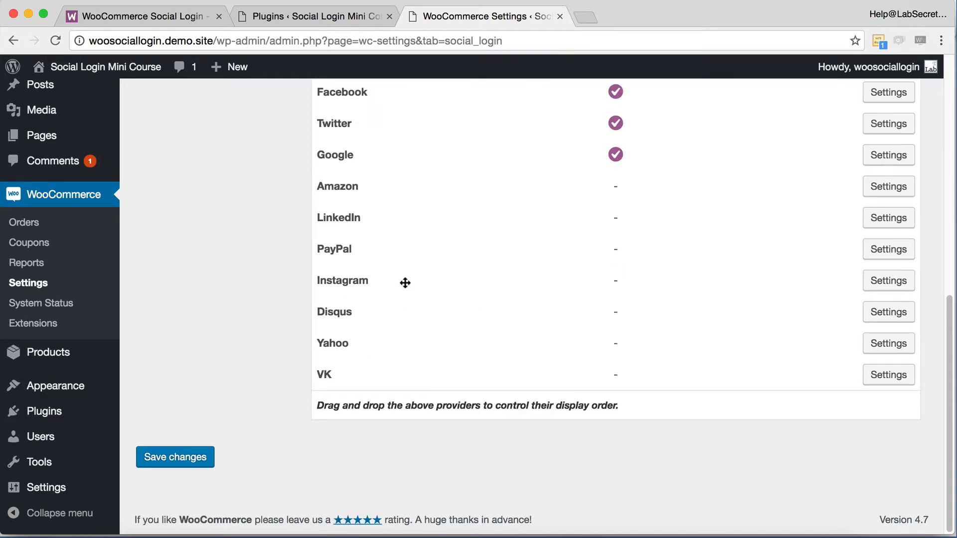
{"action": "scroll", "coordinate": [434, 233], "scroll_direction": "up", "scroll_amount": 2}
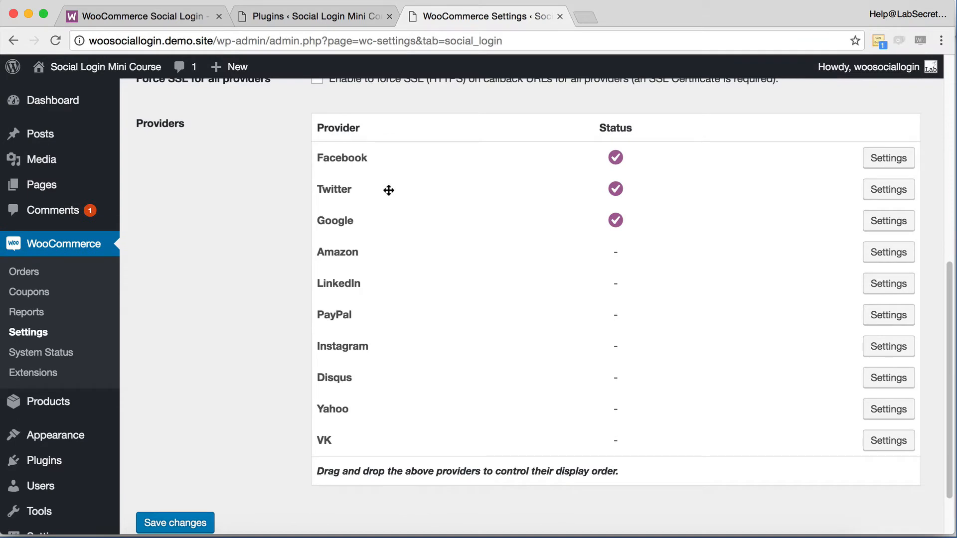
{"action": "mouse_move", "coordinate": [388, 187]}
{"action": "left_mouse_down"}
{"action": "mouse_move", "coordinate": [389, 145]}
{"action": "mouse_move", "coordinate": [392, 203]}
{"action": "mouse_move", "coordinate": [389, 185]}
{"action": "left_mouse_up"}
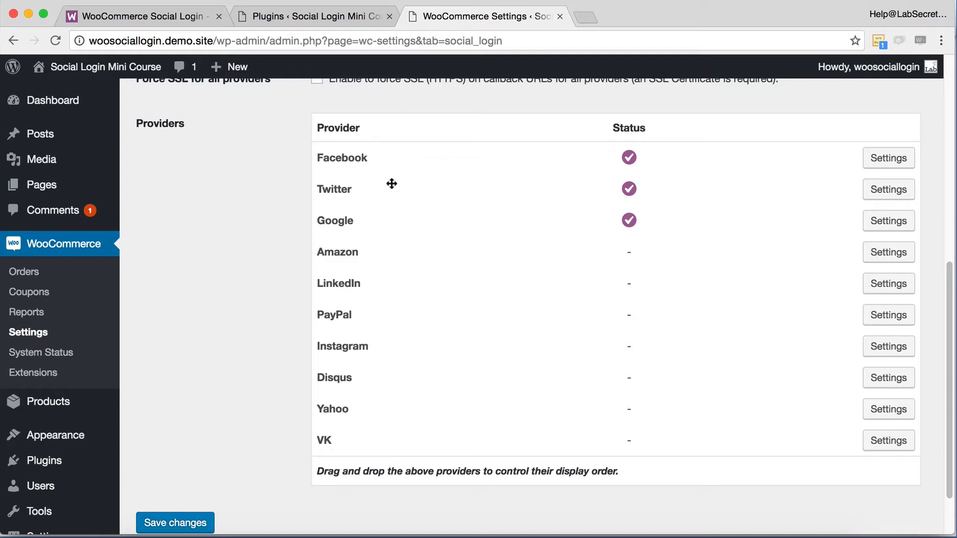
{"action": "left_click", "coordinate": [195, 523]}
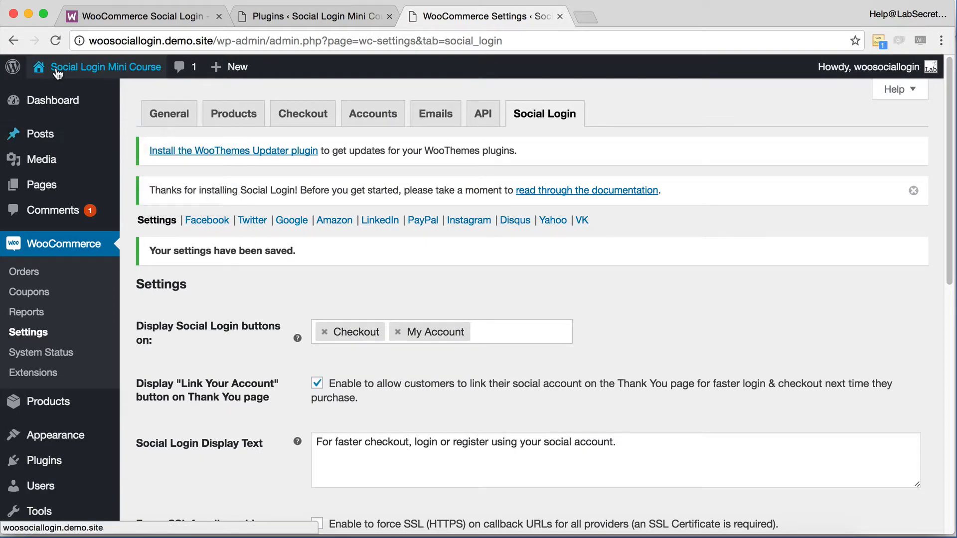
Step: Open the live site in a new tab and go to its /shop page
{"action": "mouse_move", "coordinate": [75, 67]}
{"action": "right_click", "coordinate": [59, 90]}
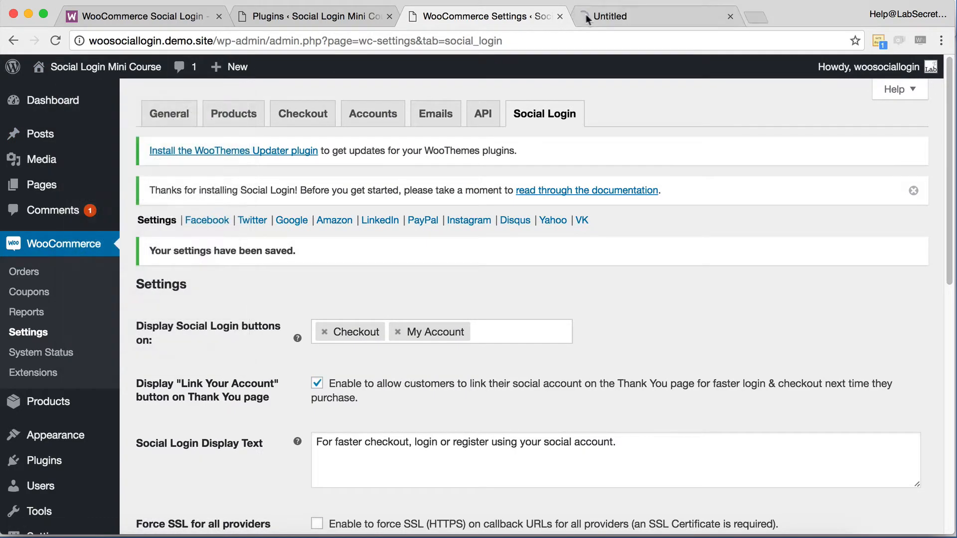
{"action": "left_click", "coordinate": [590, 19]}
{"action": "left_click", "coordinate": [258, 39]}
{"action": "key", "text": "Right"}
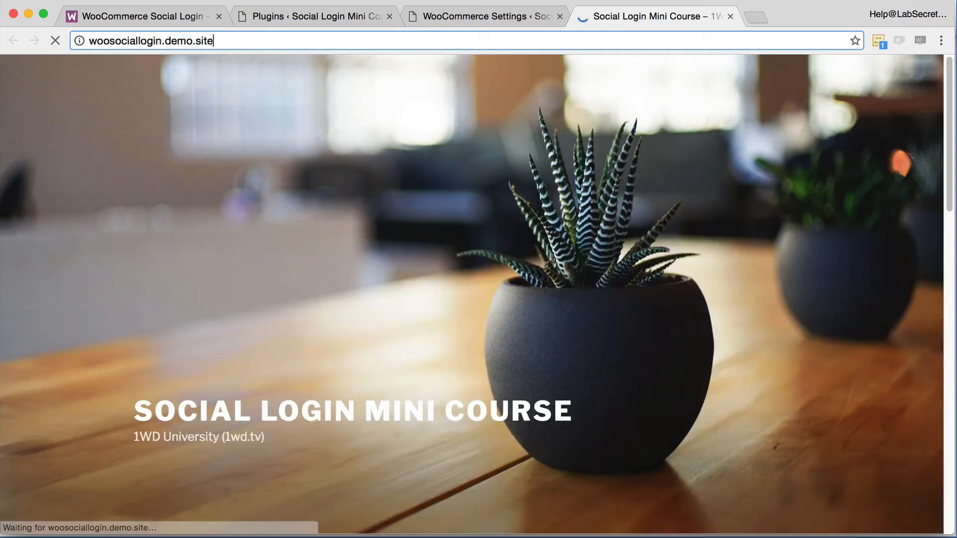
{"action": "type", "text": "/shop"}
{"action": "key", "text": "Return"}
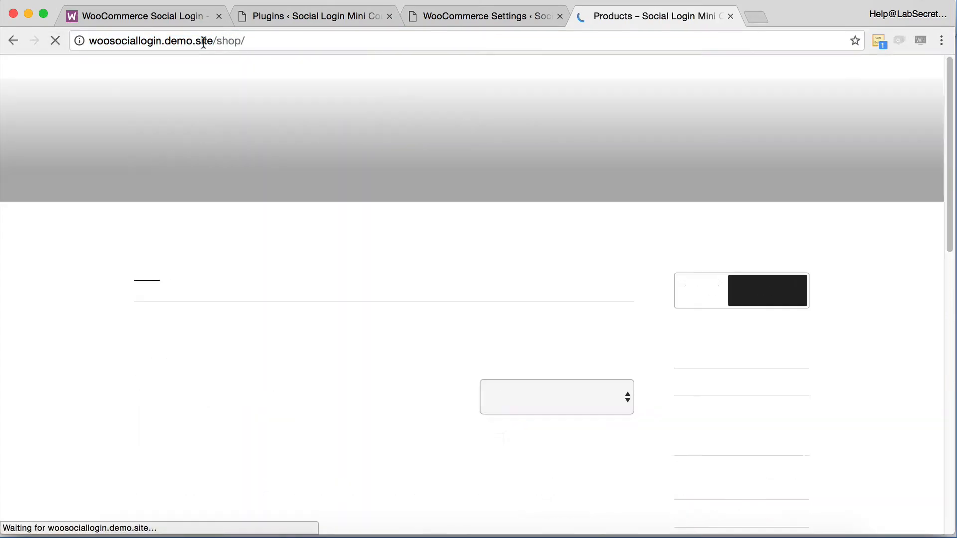
Step: Copy the shop page address and open a new incognito window
{"action": "left_click", "coordinate": [203, 42]}
{"action": "key", "text": "super+c"}
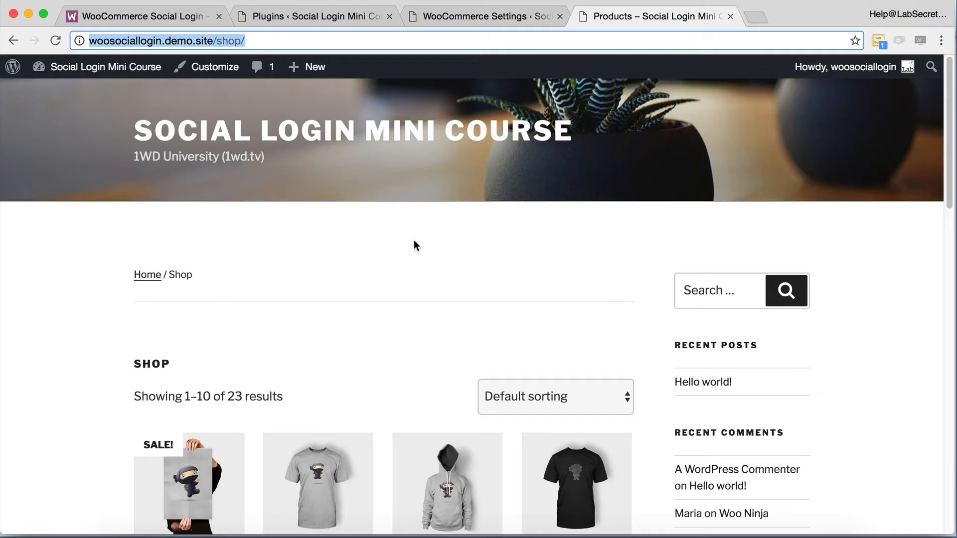
{"action": "left_click", "coordinate": [99, 1]}
{"action": "left_click", "coordinate": [122, 24]}
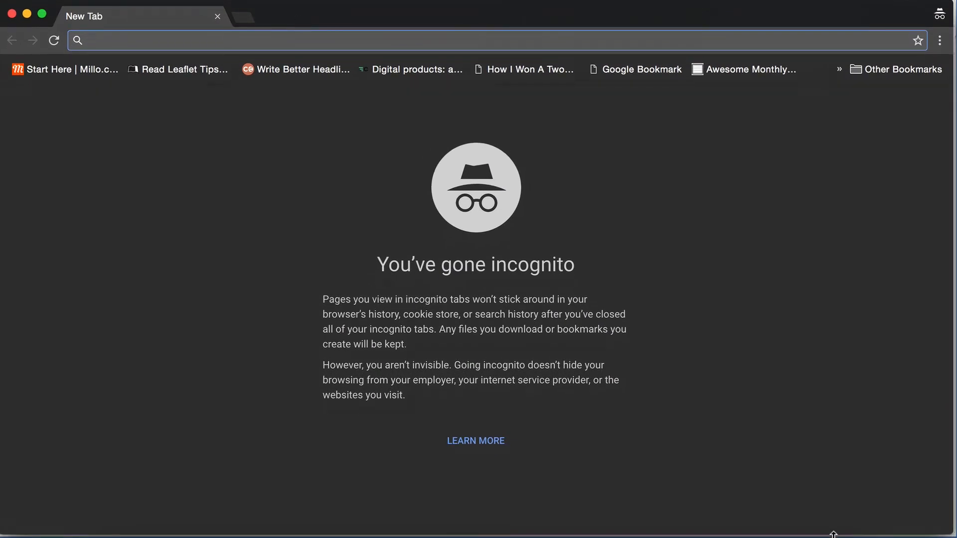
Step: Maximize the incognito window and load the pasted shop URL as a logged-out visitor
{"action": "left_click_drag", "start_coordinate": [951, 532], "coordinate": [956, 537]}
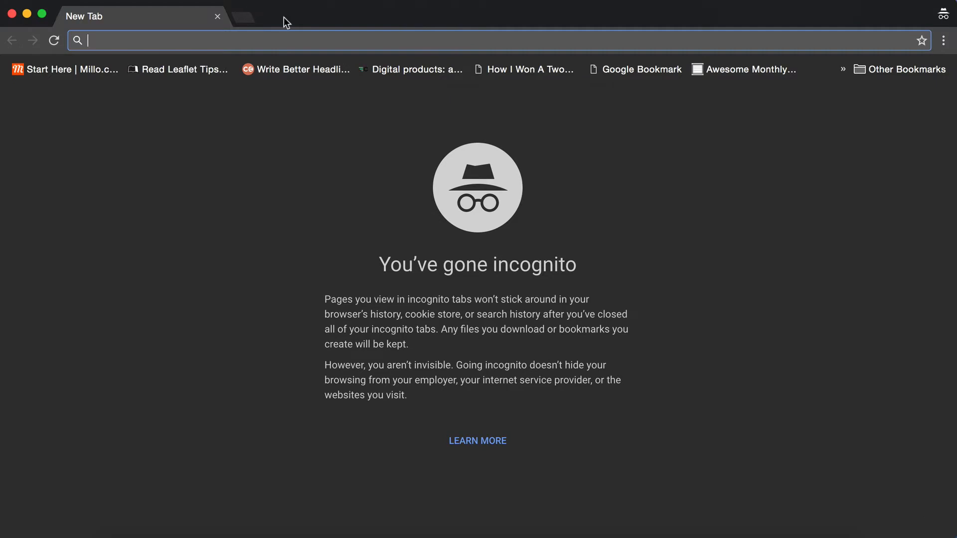
{"action": "key", "text": "super+v"}
{"action": "key", "text": "Return"}
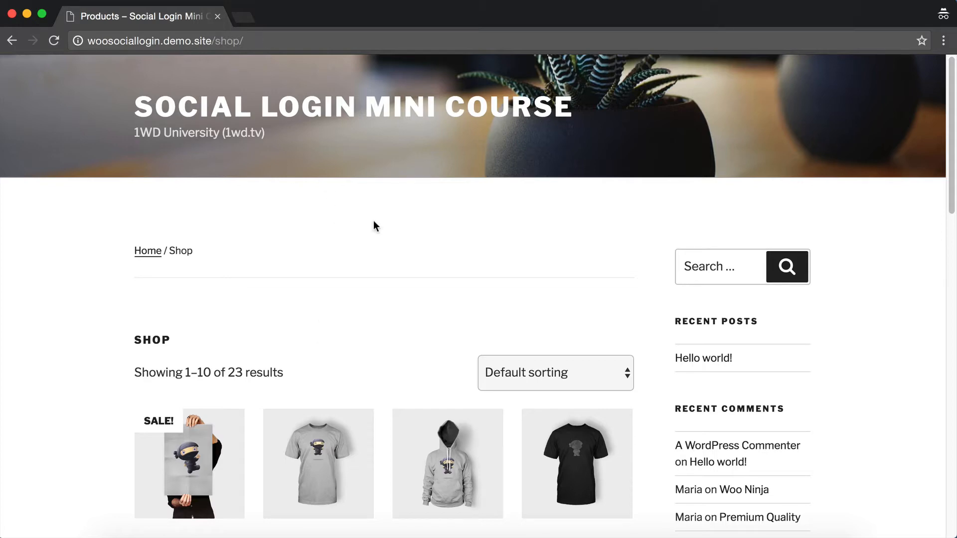
Step: Add the $18.00 Happy Ninja to the cart and proceed from the cart to checkout
{"action": "scroll", "coordinate": [374, 222], "scroll_direction": "down", "scroll_amount": 6}
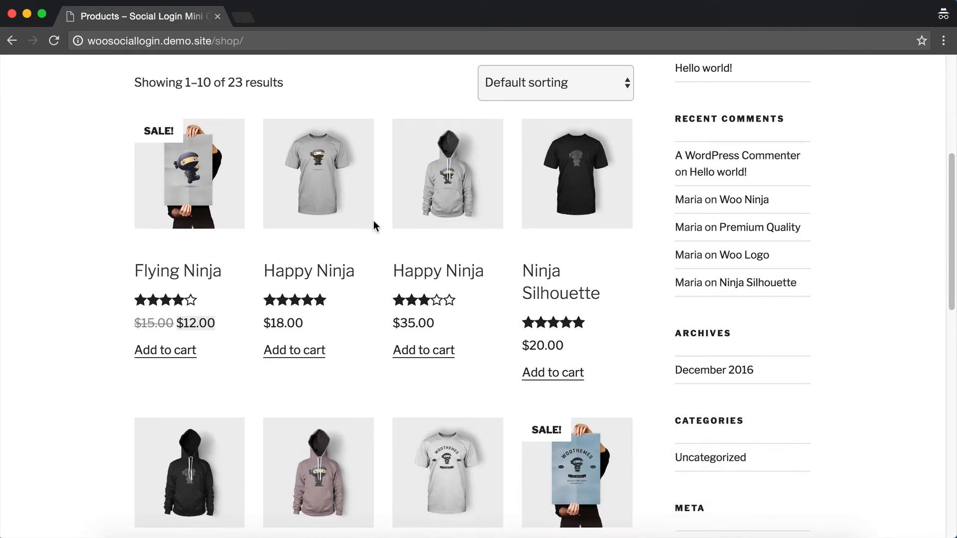
{"action": "left_click", "coordinate": [279, 352]}
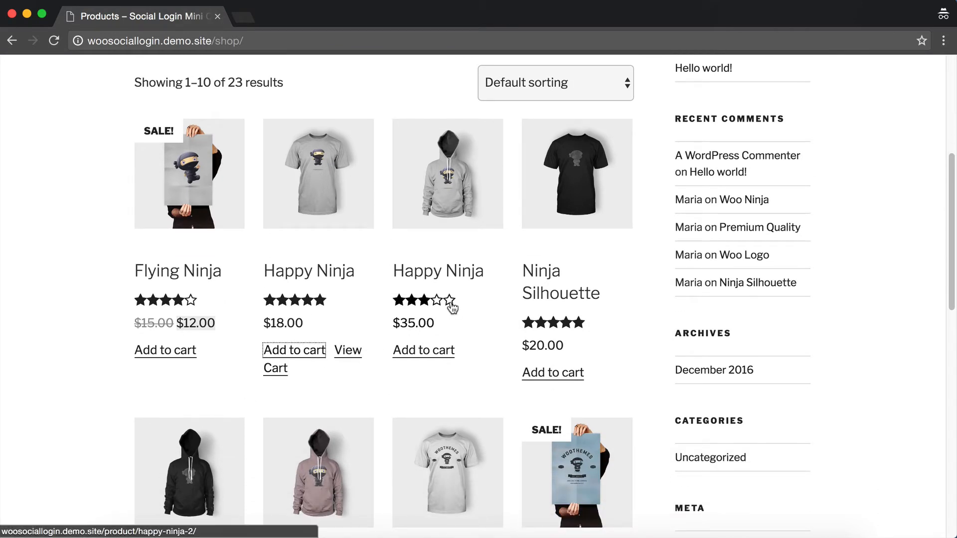
{"action": "left_click", "coordinate": [348, 354]}
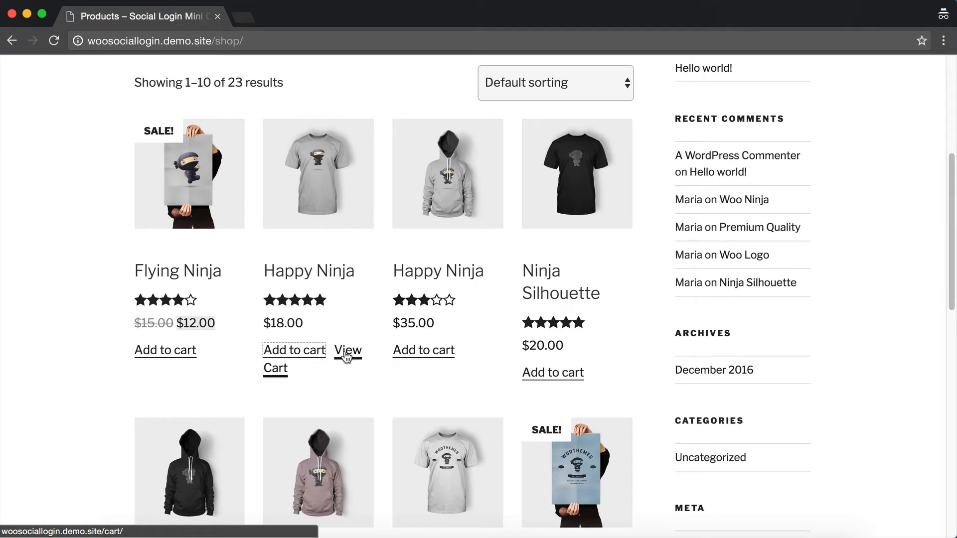
{"action": "scroll", "coordinate": [412, 357], "scroll_direction": "down", "scroll_amount": 6}
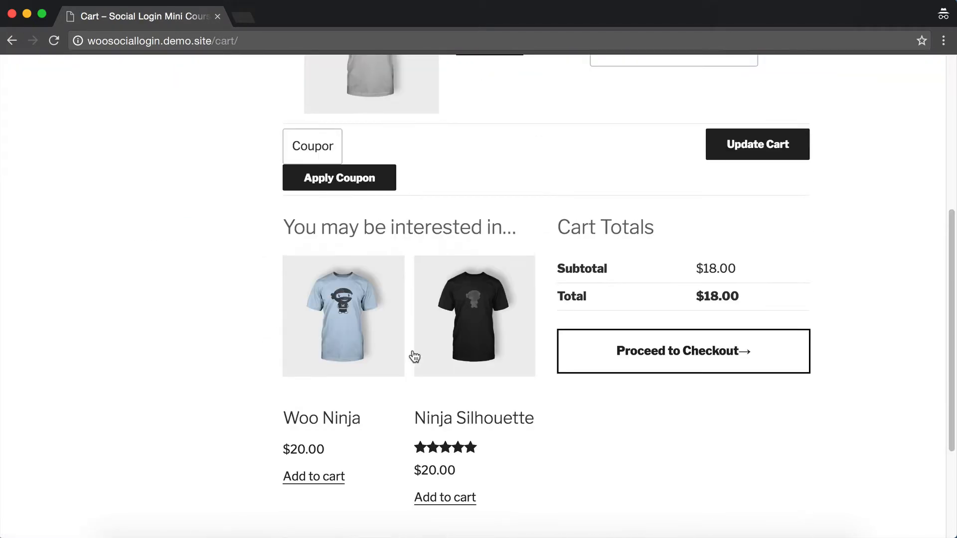
{"action": "left_click", "coordinate": [617, 357]}
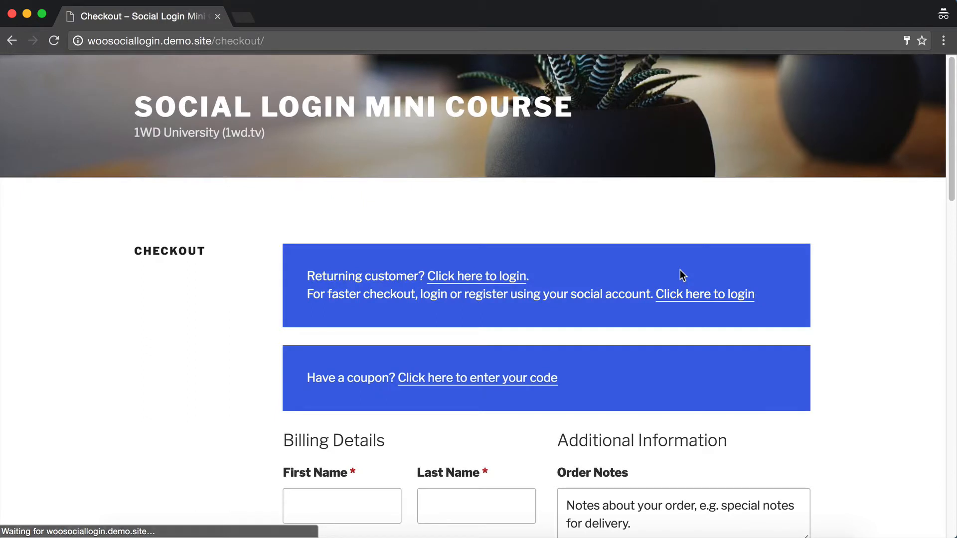
Step: Reveal the checkout's social login buttons and choose Log in with Facebook
{"action": "left_click_drag", "start_coordinate": [301, 298], "coordinate": [653, 298]}
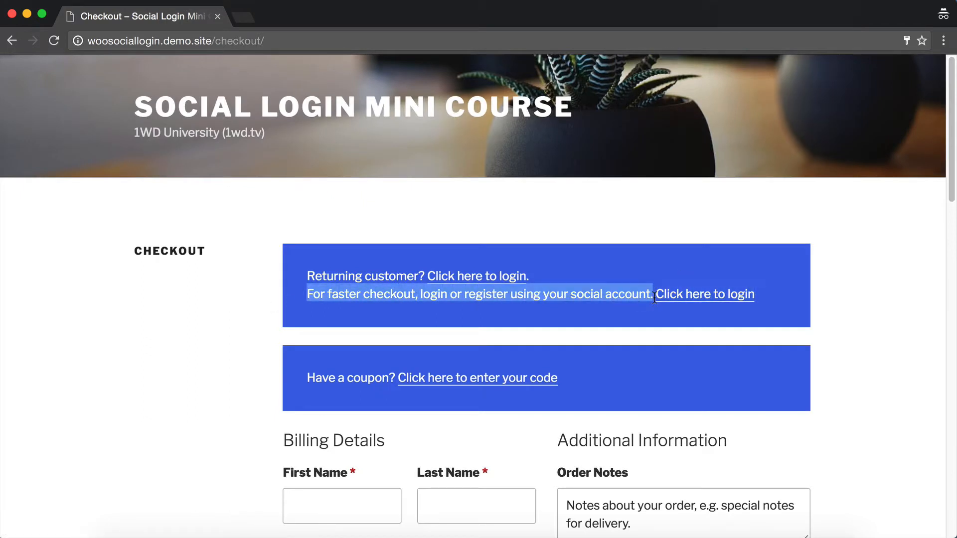
{"action": "left_click", "coordinate": [713, 295]}
{"action": "scroll", "coordinate": [716, 294], "scroll_direction": "down", "scroll_amount": 5}
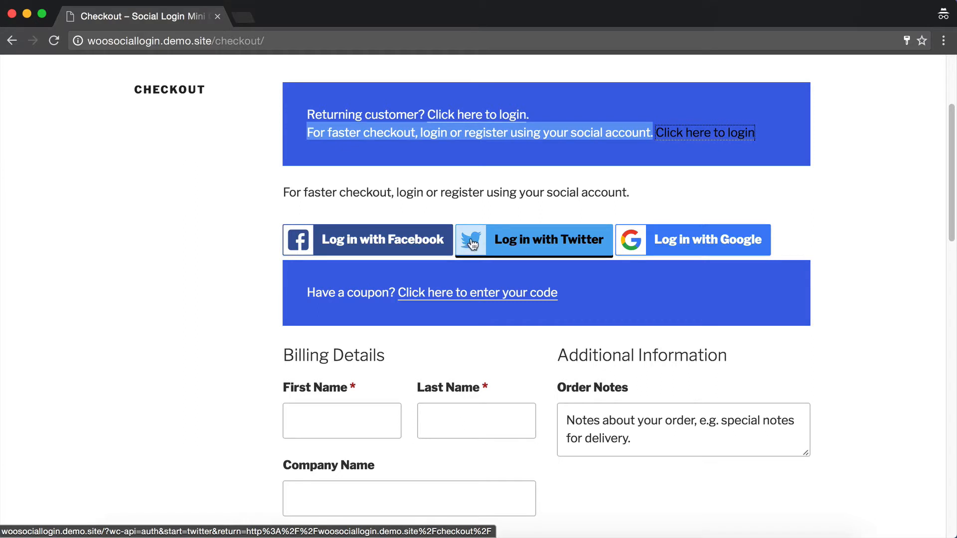
{"action": "left_click", "coordinate": [354, 243]}
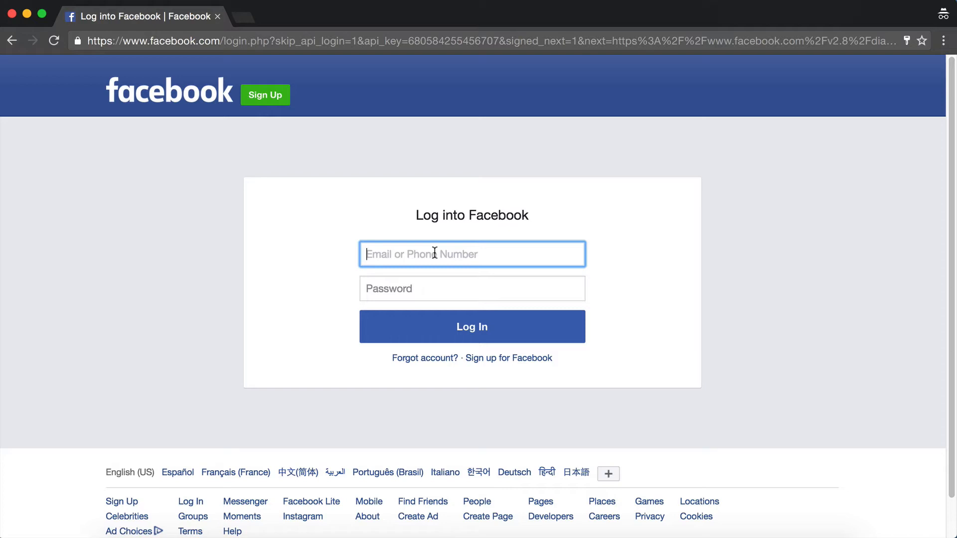
Step: Sign in to Facebook with the saved e-mail, retyping the account password after the incorrect-password error
{"action": "left_click", "coordinate": [435, 253]}
{"action": "key", "text": "Down"}
{"action": "key", "text": "Return"}
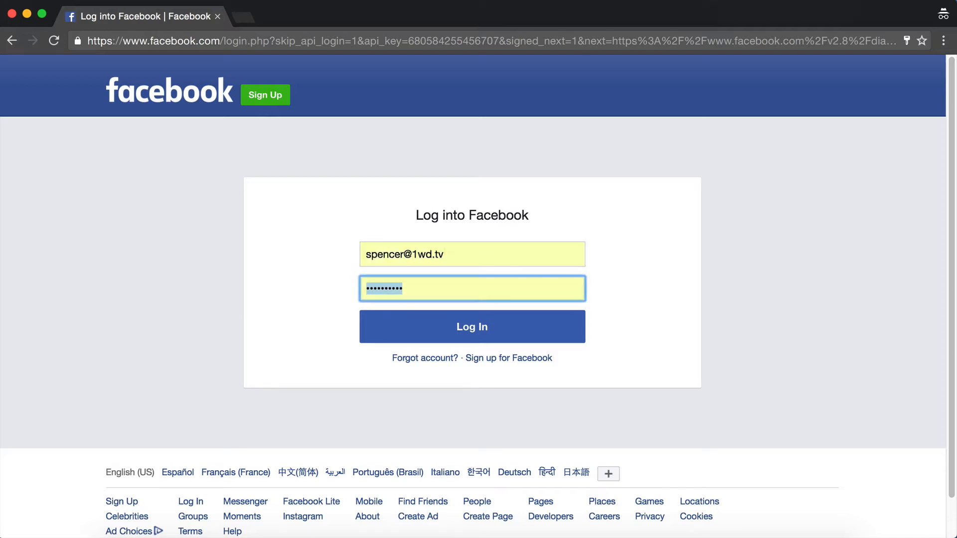
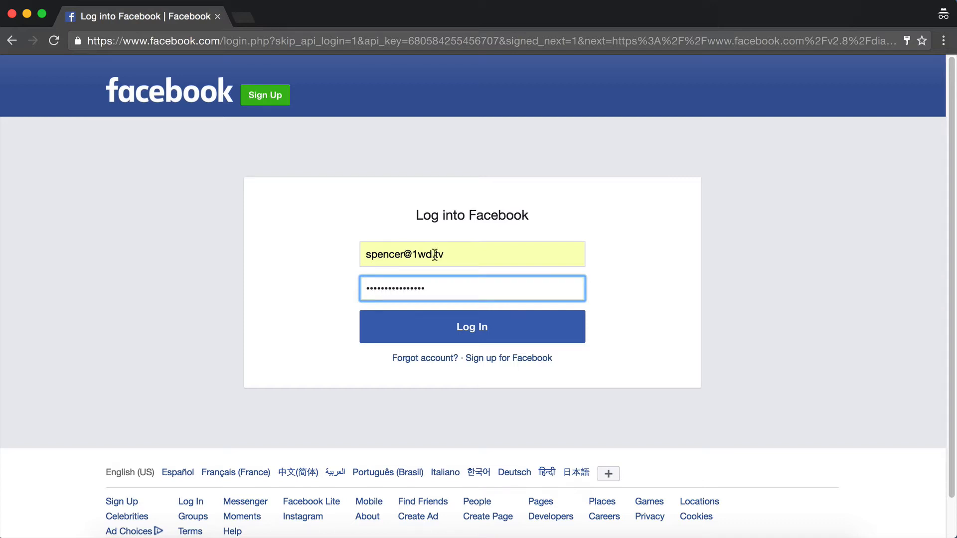
{"action": "left_click", "coordinate": [462, 327]}
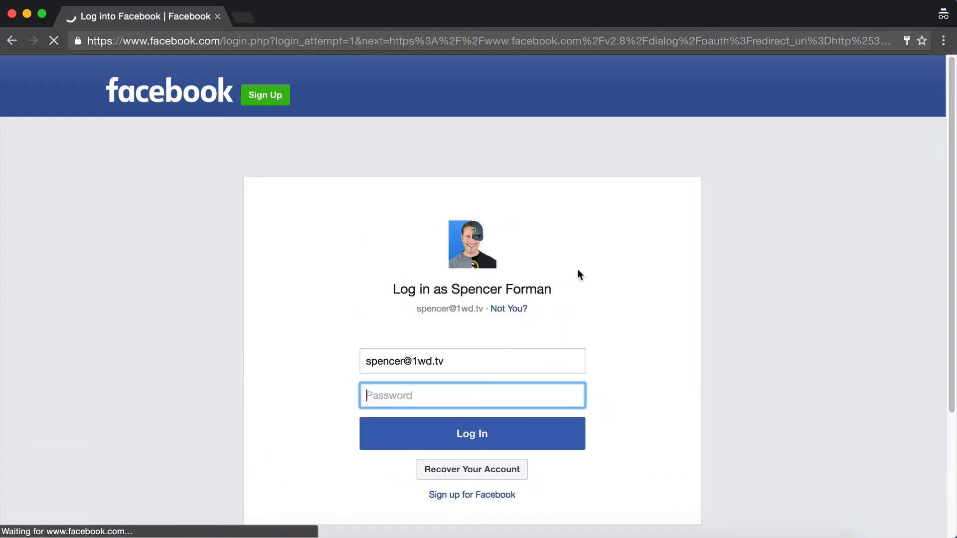
{"action": "type", "text": "p"}
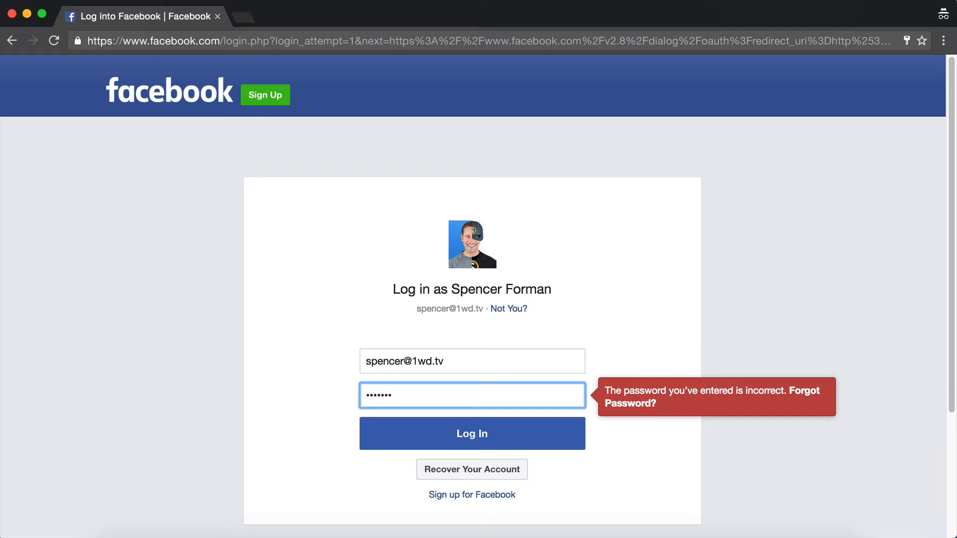
{"action": "key", "text": "super+a"}
{"action": "key", "text": "Return"}
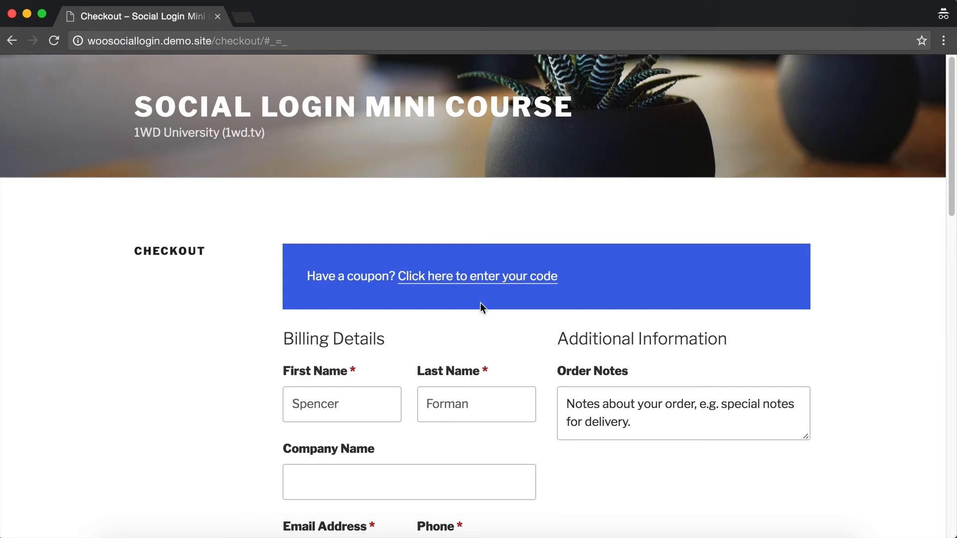
Step: Minimize the checkout window and scroll the Social Login settings to the Providers table
{"action": "left_click", "coordinate": [28, 14]}
{"action": "left_click", "coordinate": [424, 19]}
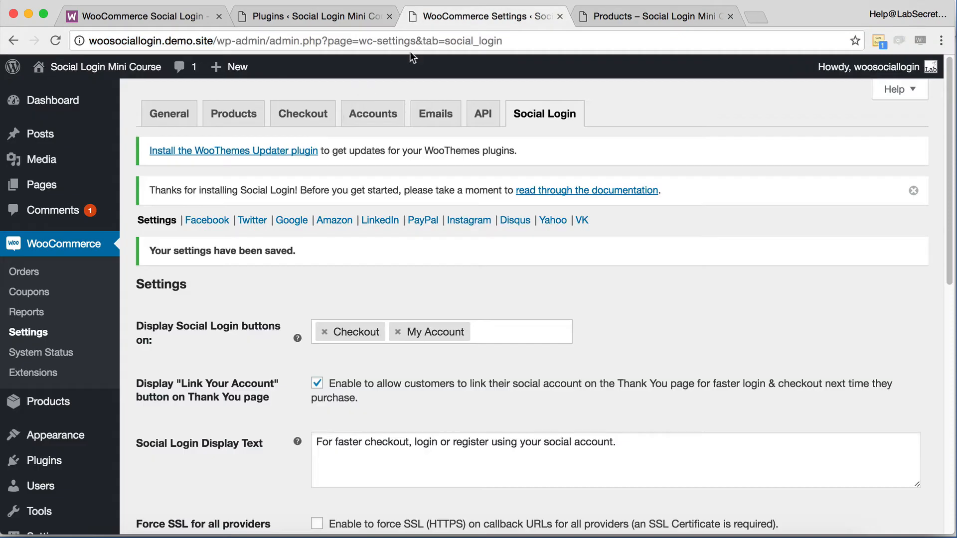
{"action": "scroll", "coordinate": [59, 264], "scroll_direction": "down", "scroll_amount": 1}
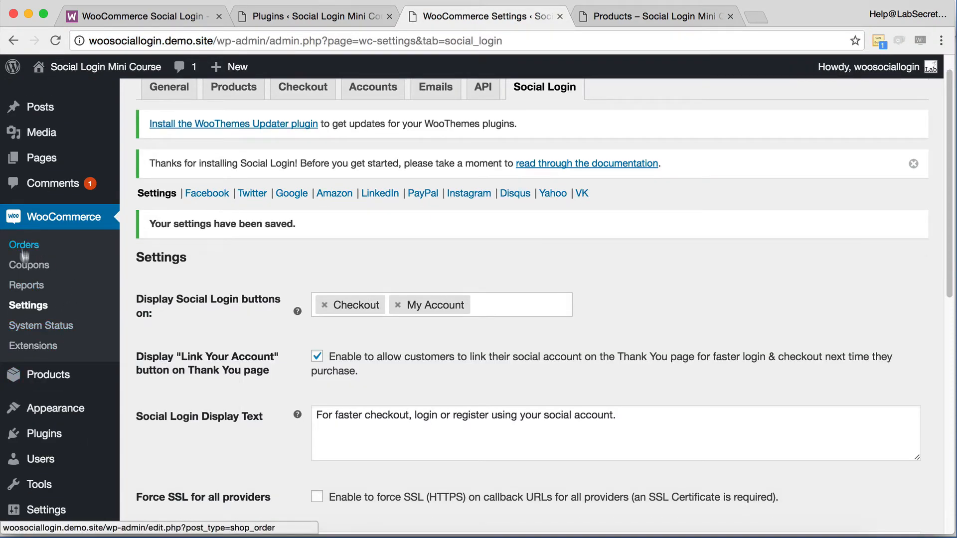
{"action": "scroll", "coordinate": [35, 249], "scroll_direction": "down", "scroll_amount": 5}
Step: Open All Users and check the Social Profiles column for the Twitter and Facebook customers
{"action": "mouse_move", "coordinate": [73, 362]}
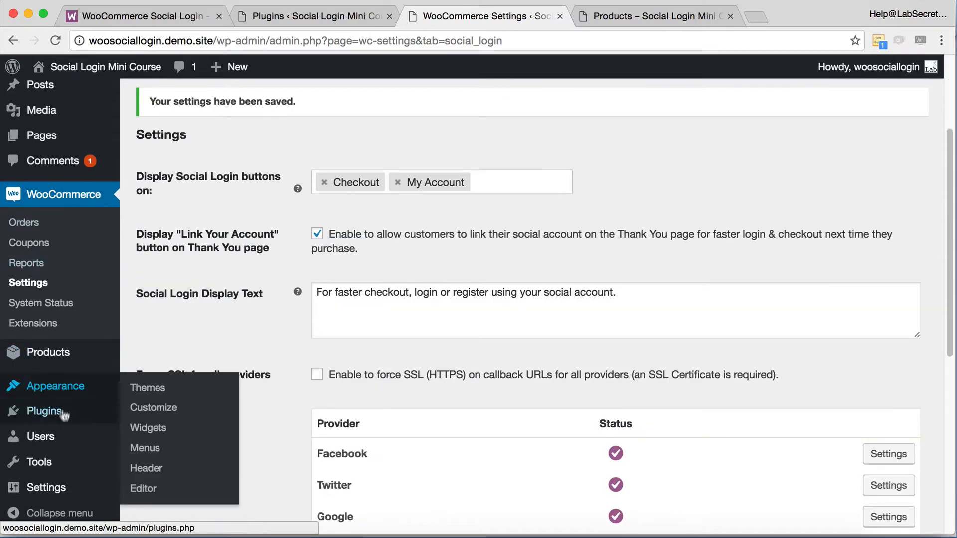
{"action": "mouse_move", "coordinate": [60, 432]}
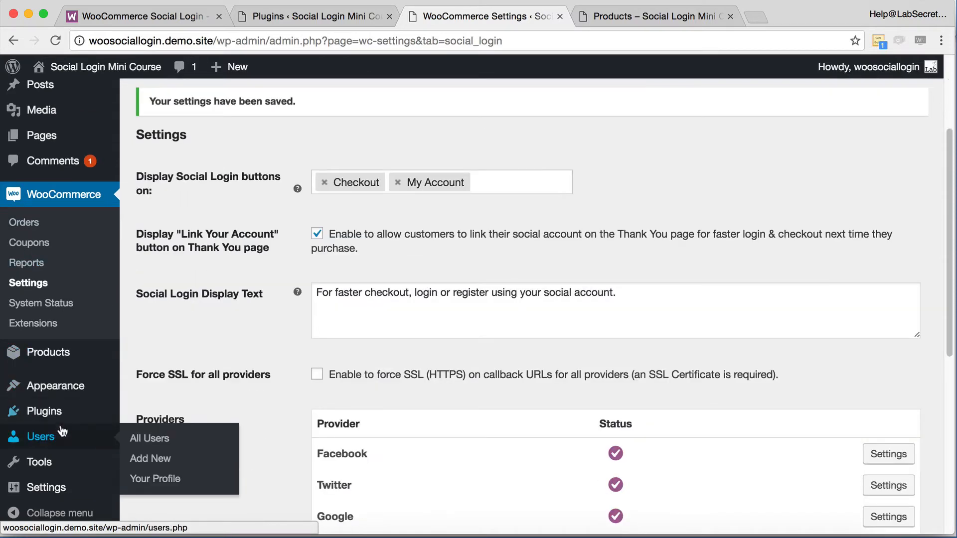
{"action": "left_click", "coordinate": [148, 438]}
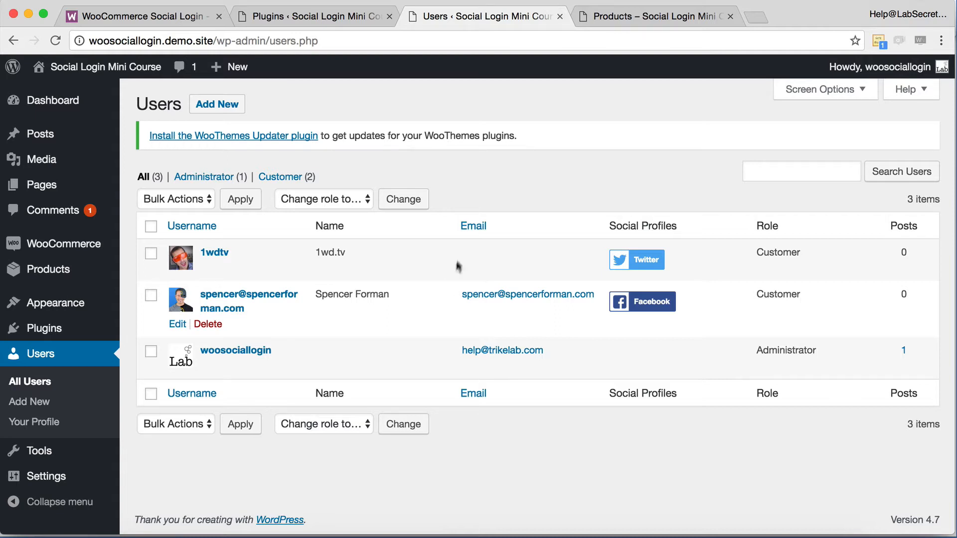
{"action": "left_click_drag", "start_coordinate": [461, 295], "coordinate": [591, 299]}
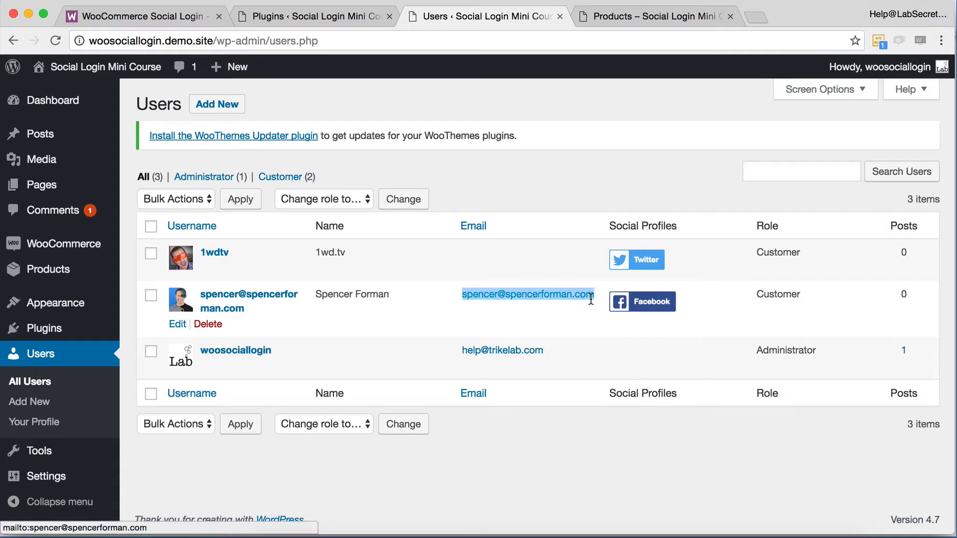
{"action": "left_click", "coordinate": [578, 320]}
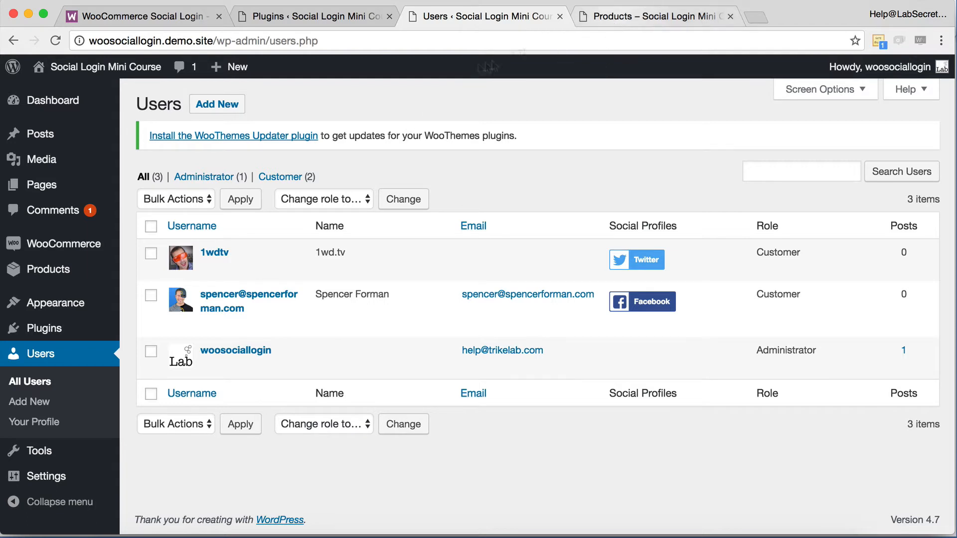
Step: Go to WooCommerce Settings and switch to the Social Login tab
{"action": "mouse_move", "coordinate": [103, 249]}
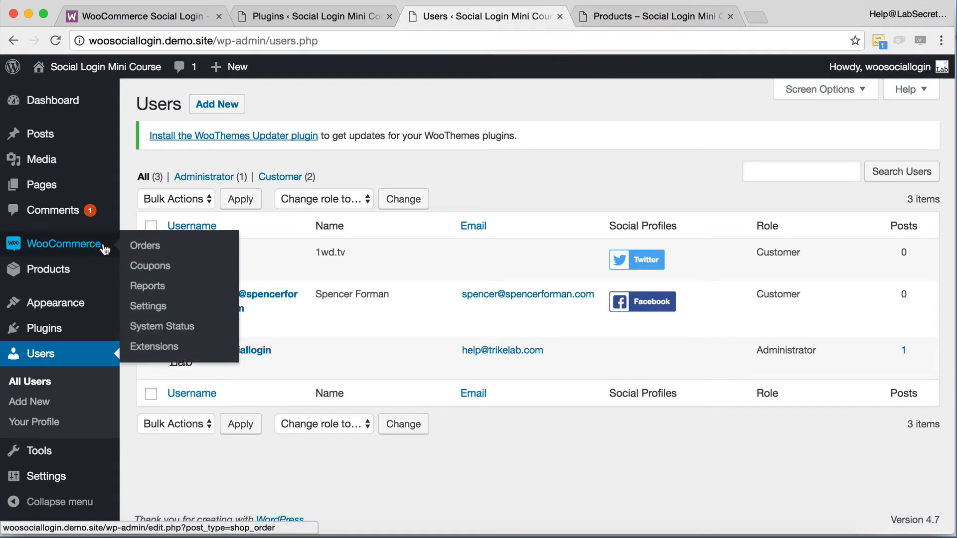
{"action": "left_click", "coordinate": [156, 306]}
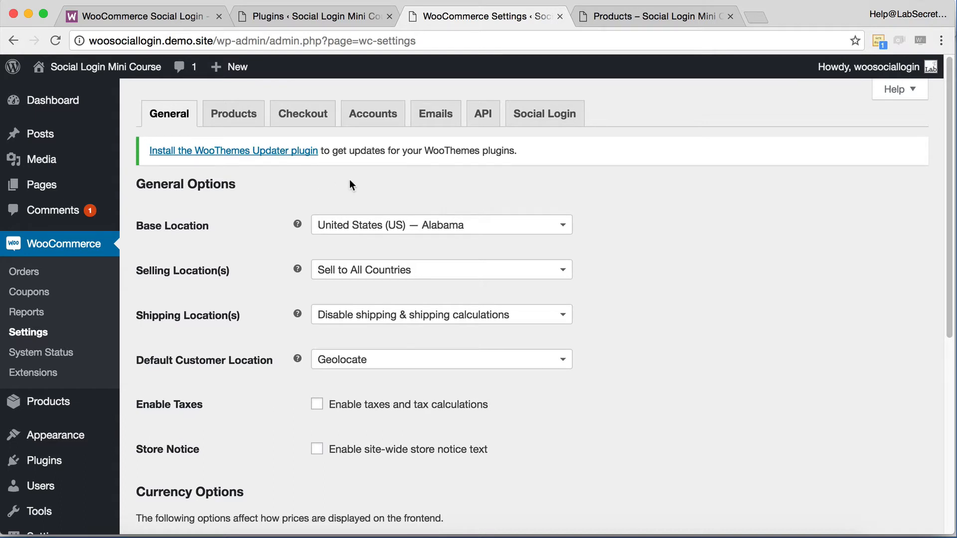
{"action": "left_click", "coordinate": [536, 115]}
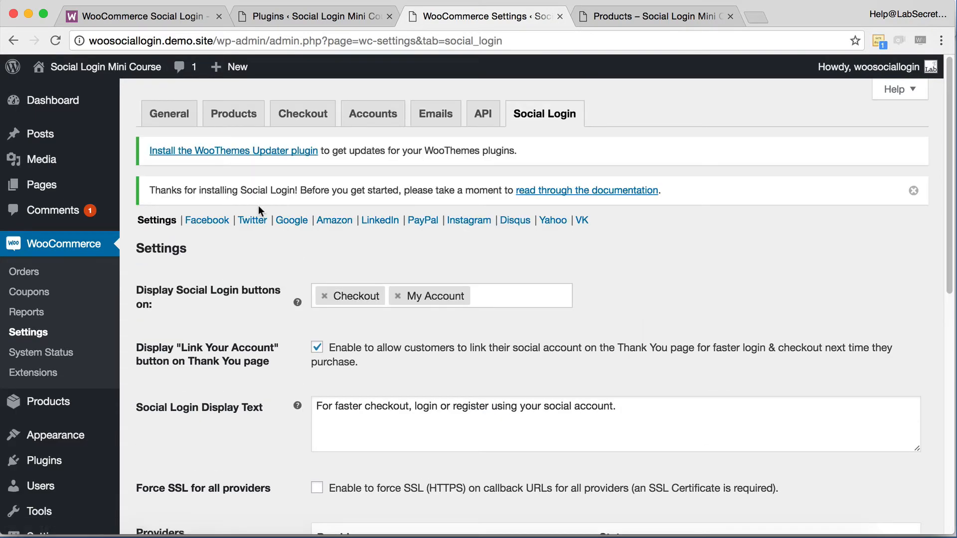
Step: Open the Facebook provider settings and open its 'Read the docs' link in a new tab
{"action": "left_click", "coordinate": [204, 222]}
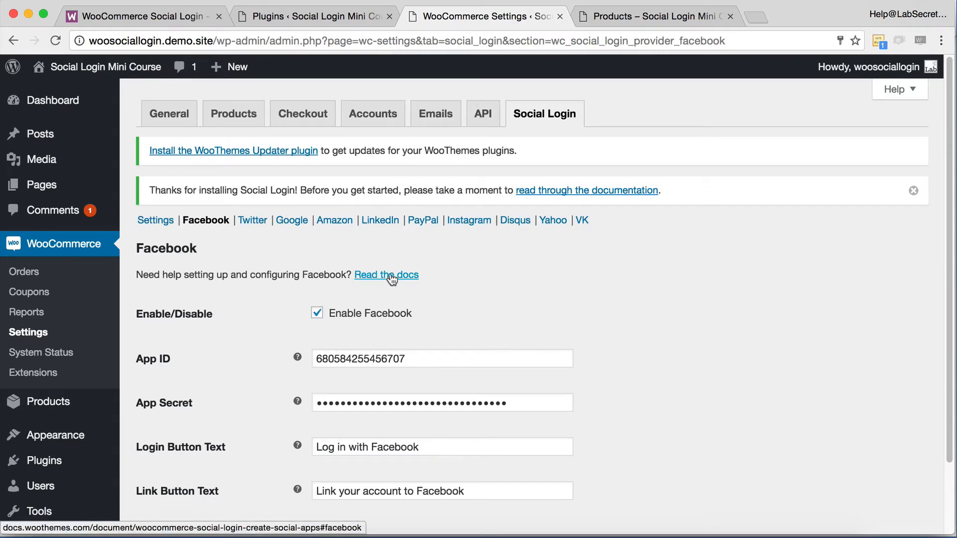
{"action": "right_click", "coordinate": [392, 277]}
{"action": "left_click", "coordinate": [414, 274]}
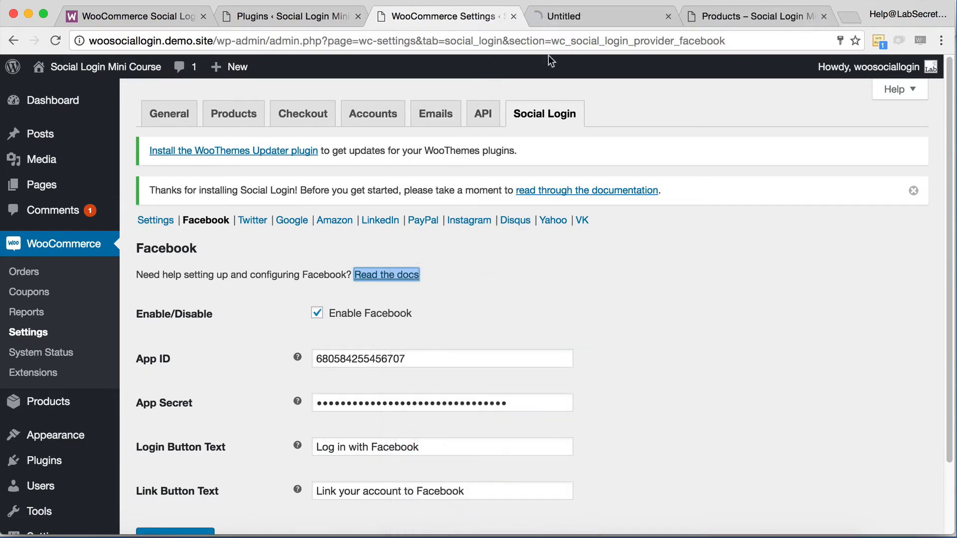
Step: Switch to the docs tab and read through the Connecting Facebook section
{"action": "left_click", "coordinate": [570, 16]}
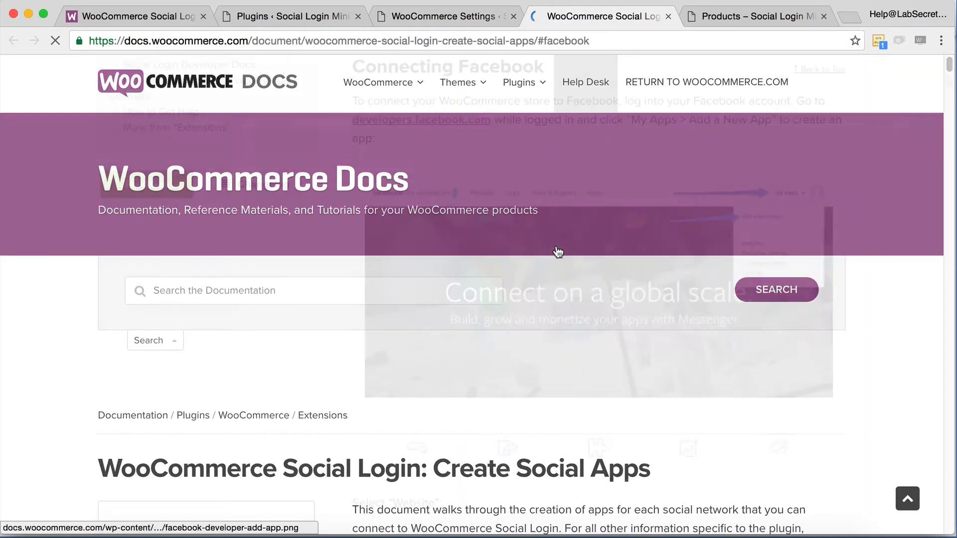
{"action": "scroll", "coordinate": [558, 252], "scroll_direction": "down", "scroll_amount": 5}
{"action": "scroll", "coordinate": [557, 253], "scroll_direction": "up", "scroll_amount": 10}
{"action": "scroll", "coordinate": [574, 254], "scroll_direction": "down", "scroll_amount": 1}
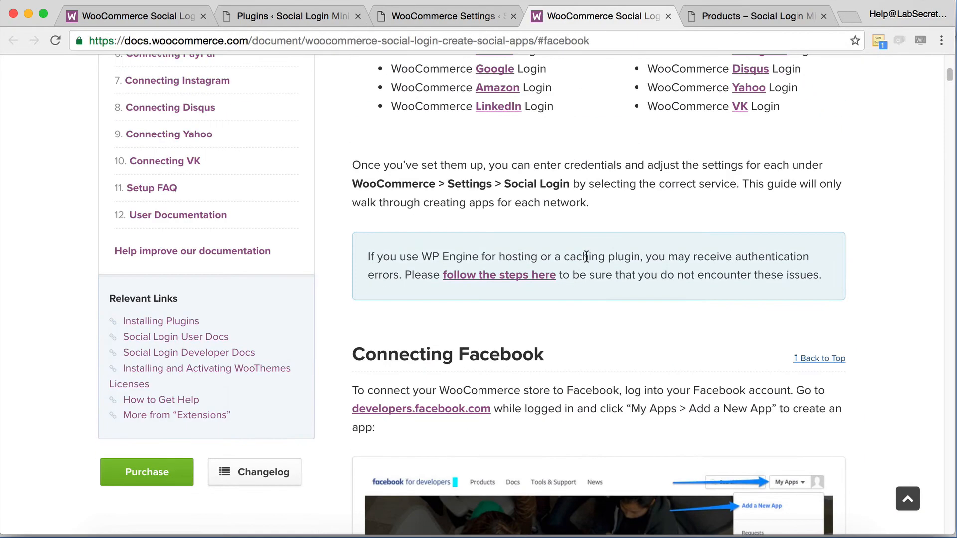
{"action": "scroll", "coordinate": [587, 257], "scroll_direction": "up", "scroll_amount": 3}
{"action": "scroll", "coordinate": [586, 256], "scroll_direction": "up", "scroll_amount": 2}
{"action": "scroll", "coordinate": [586, 258], "scroll_direction": "down", "scroll_amount": 1}
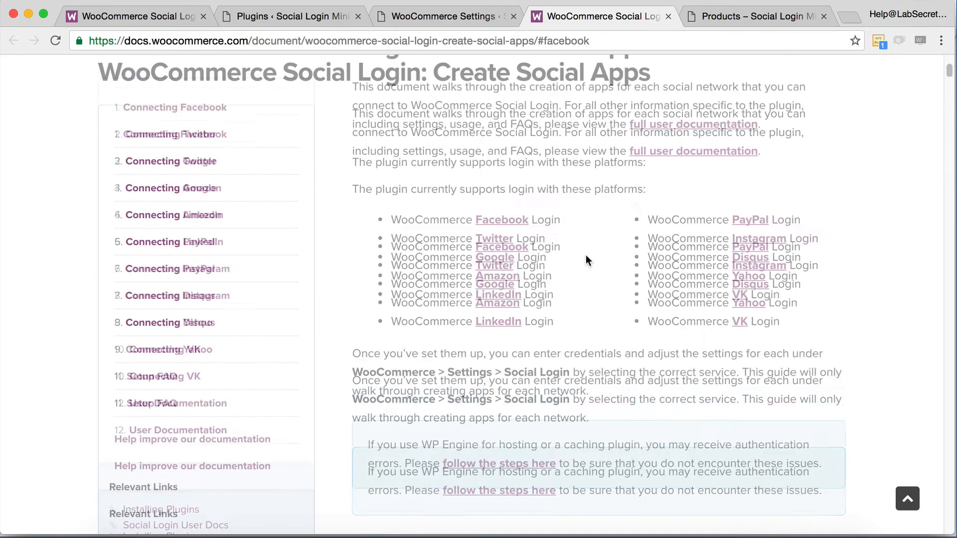
{"action": "scroll", "coordinate": [586, 255], "scroll_direction": "down", "scroll_amount": 15}
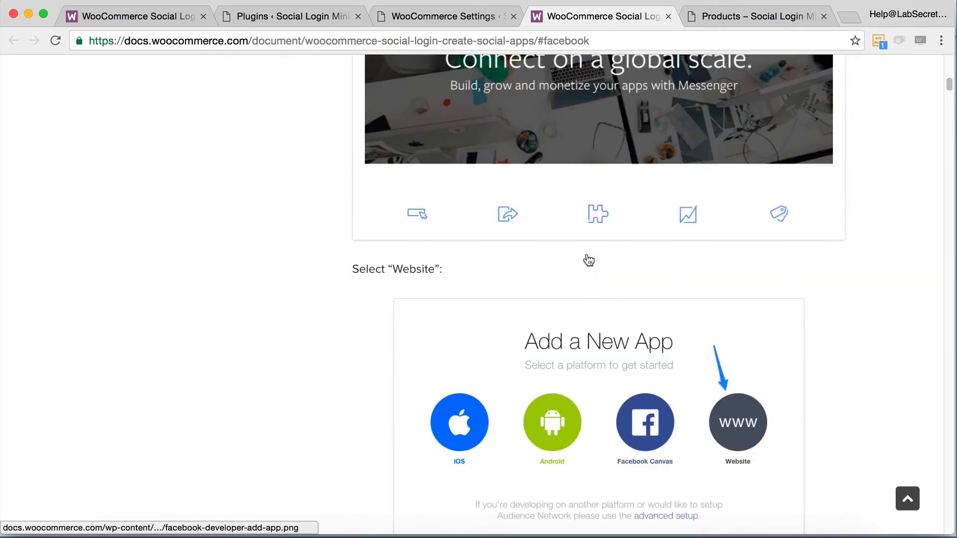
{"action": "scroll", "coordinate": [588, 260], "scroll_direction": "down", "scroll_amount": 10}
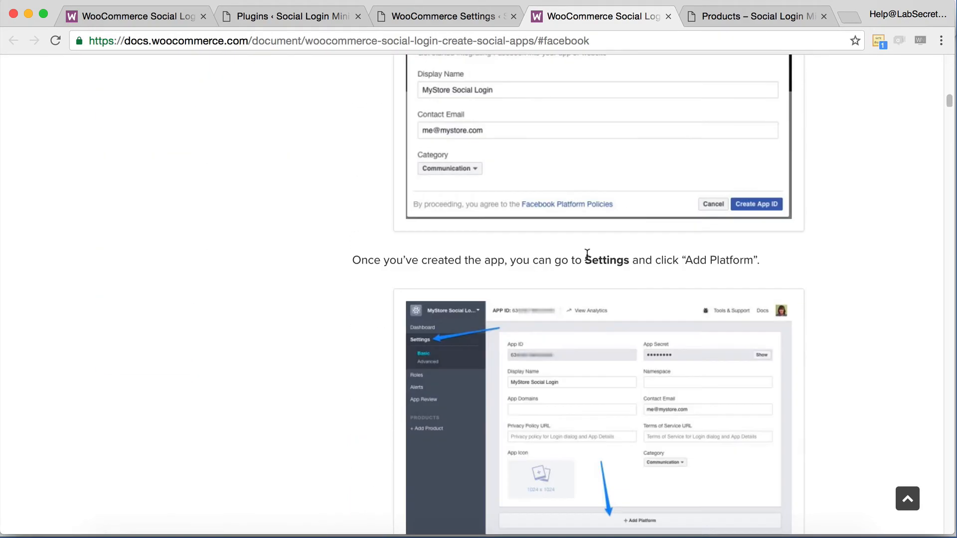
{"action": "scroll", "coordinate": [587, 255], "scroll_direction": "up", "scroll_amount": 15}
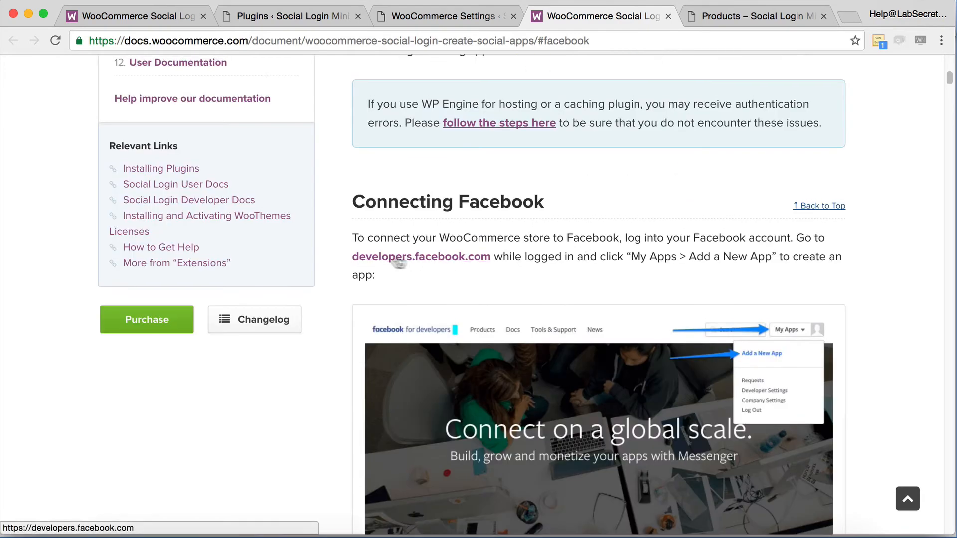
Step: Open developers.facebook.com in a new tab and switch to it
{"action": "right_click", "coordinate": [399, 260]}
{"action": "left_click", "coordinate": [429, 258]}
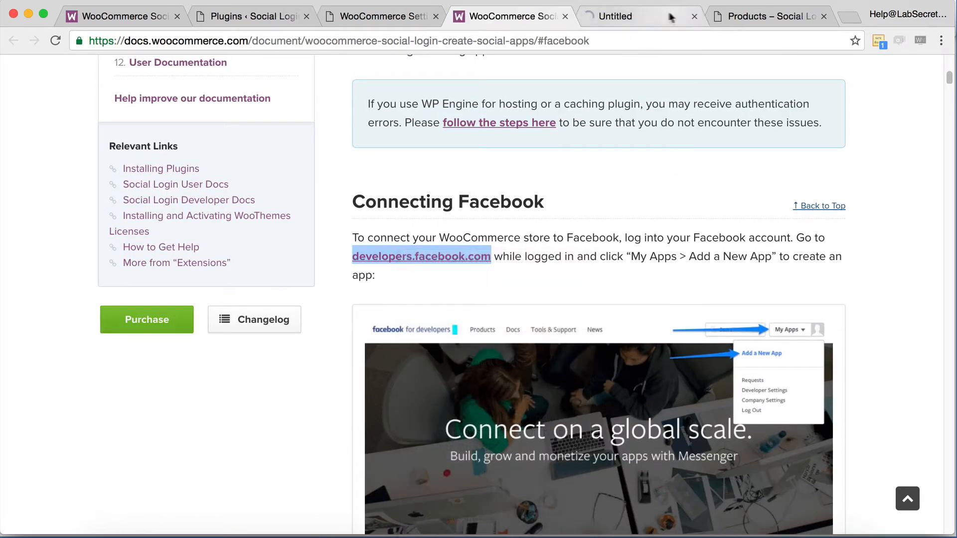
{"action": "left_click", "coordinate": [671, 18]}
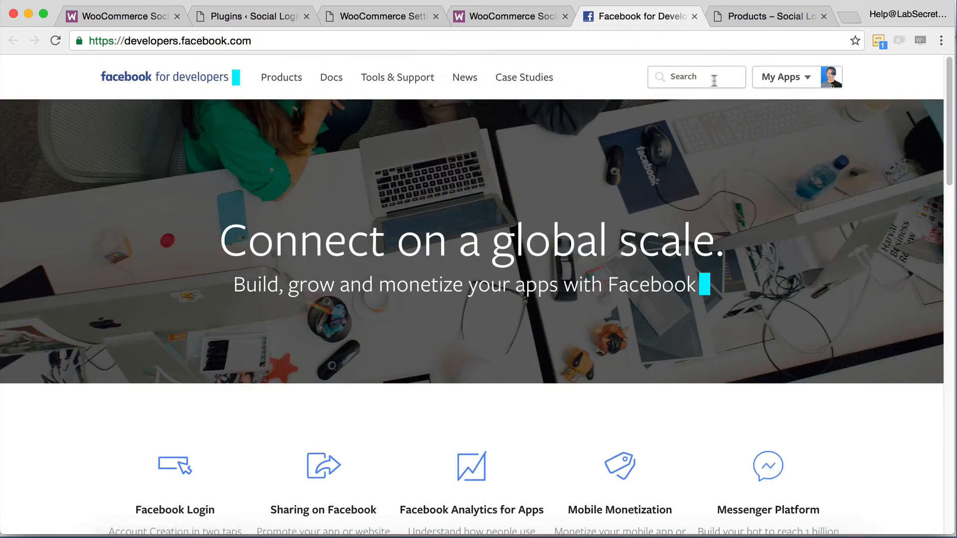
Step: Create a new app named 'My New Social Login App' in the Business category
{"action": "left_click", "coordinate": [787, 85]}
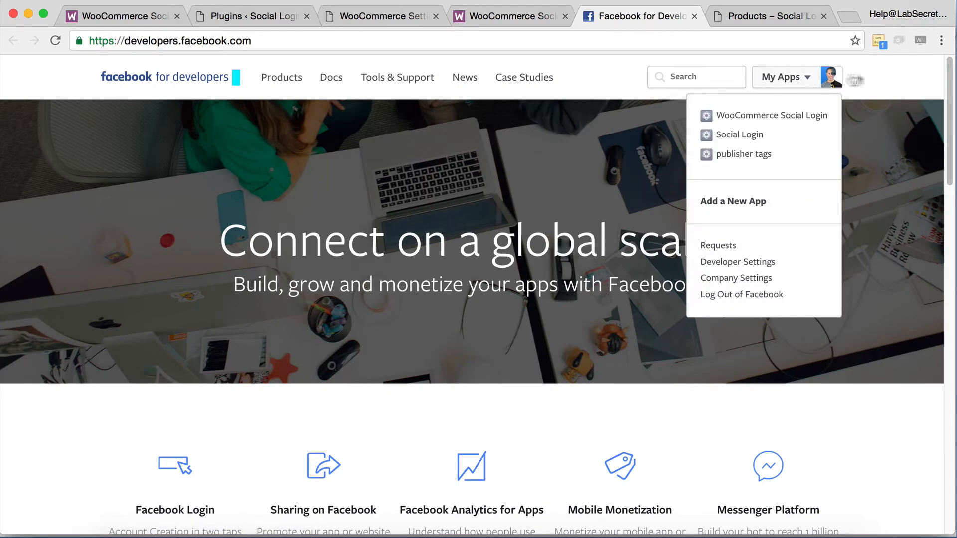
{"action": "left_click", "coordinate": [738, 202]}
{"action": "left_click", "coordinate": [357, 243]}
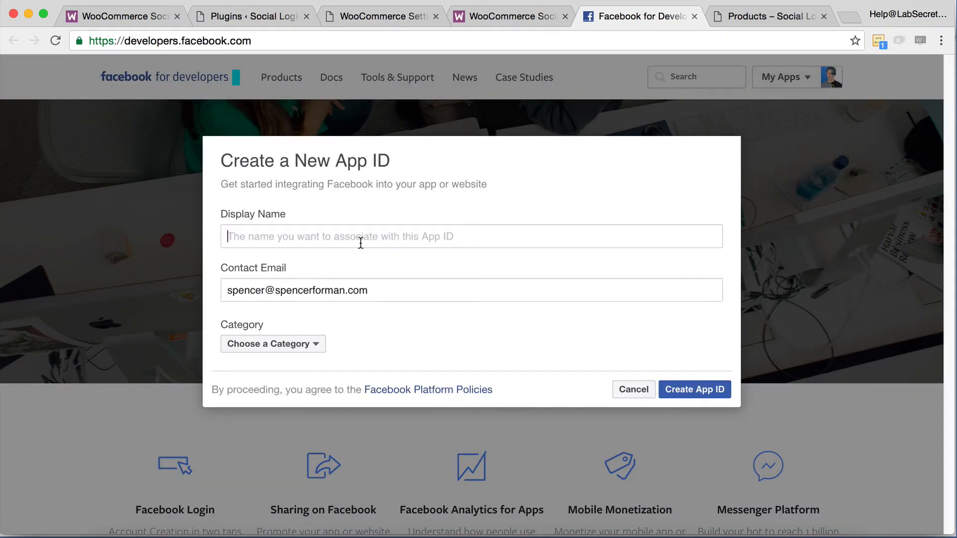
{"action": "type", "text": "My New S"}
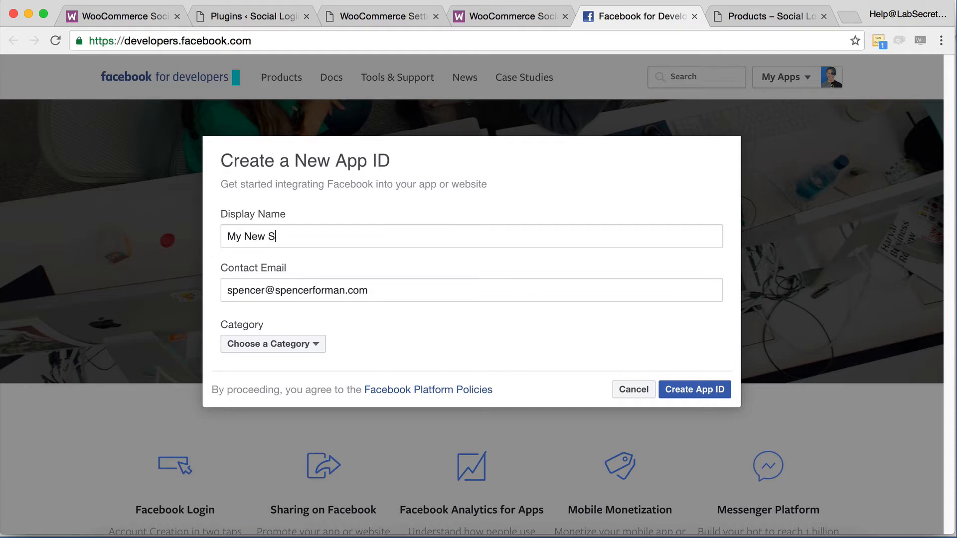
{"action": "type", "text": "ocial Login App"}
{"action": "left_click", "coordinate": [295, 345]}
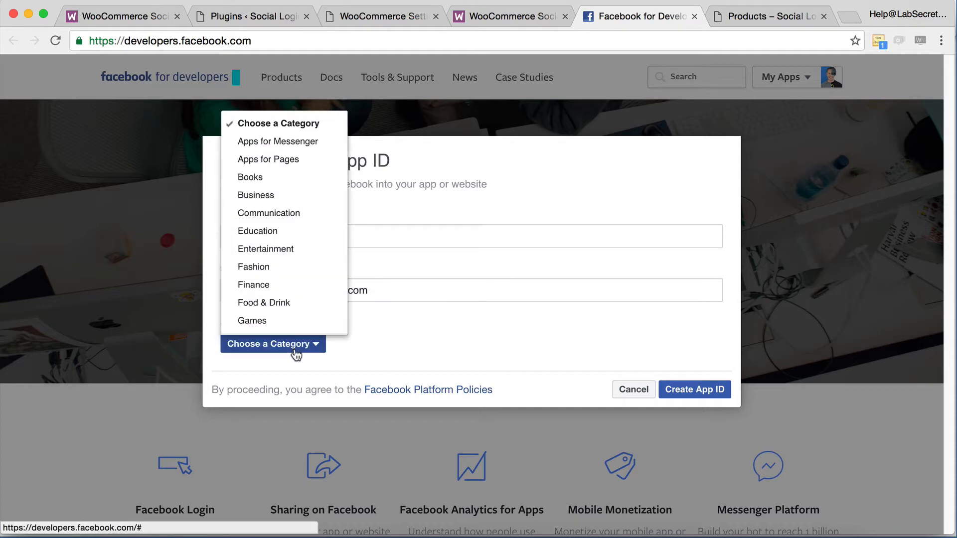
{"action": "left_click", "coordinate": [287, 196]}
{"action": "left_click", "coordinate": [697, 397]}
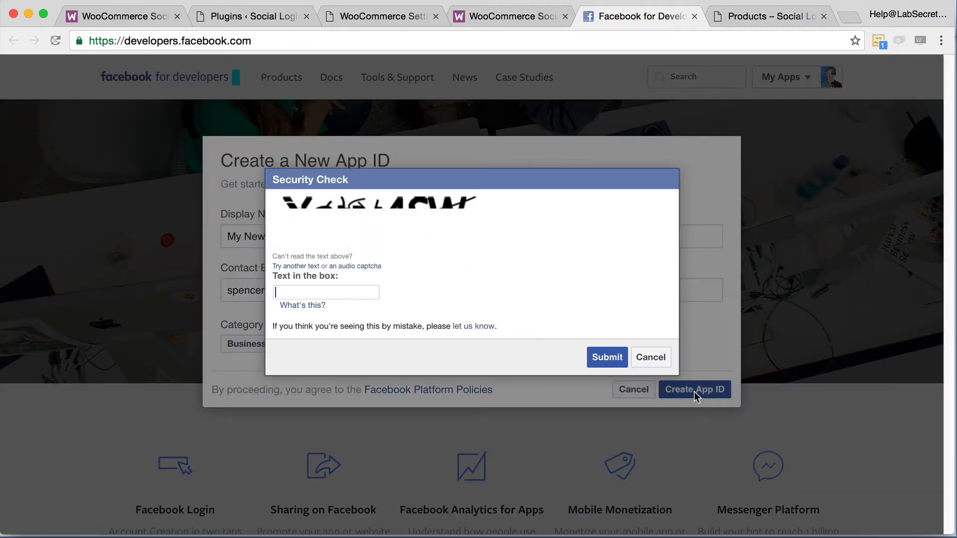
Step: Answer the security check to finish creating the app ID
{"action": "left_click", "coordinate": [350, 296]}
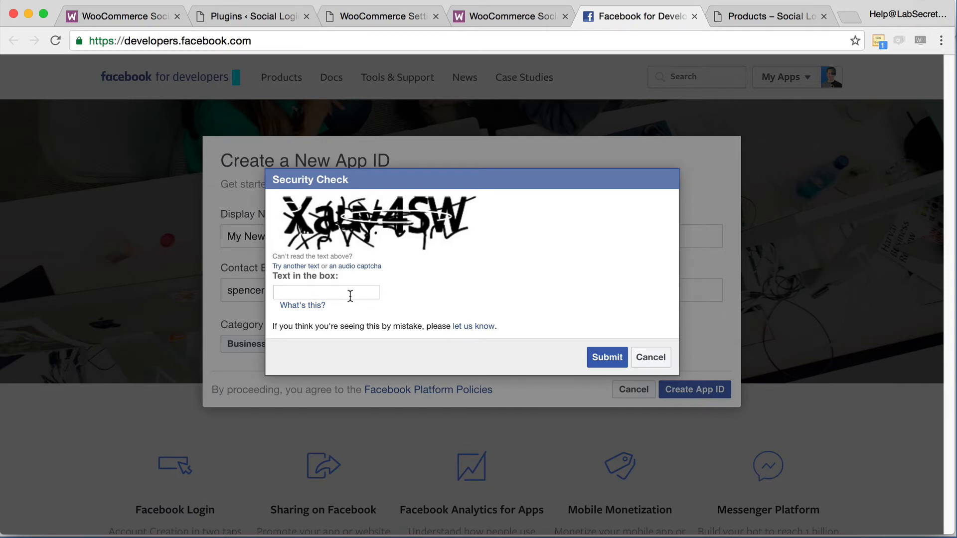
{"action": "type", "text": "S"}
{"action": "type", "text": "auv"}
{"action": "type", "text": "4"}
{"action": "left_click", "coordinate": [607, 357]}
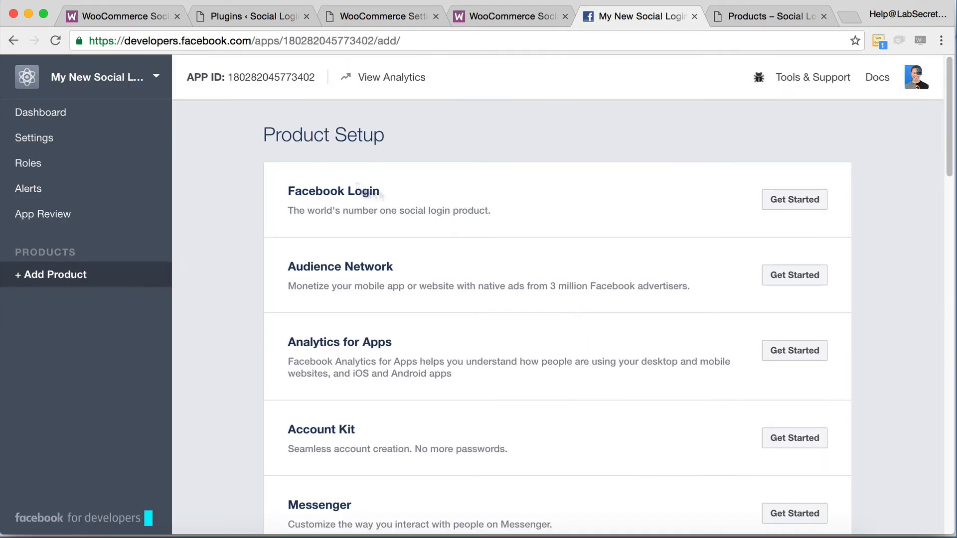
Step: Add a Website platform in the new app's basic settings
{"action": "left_click", "coordinate": [27, 140]}
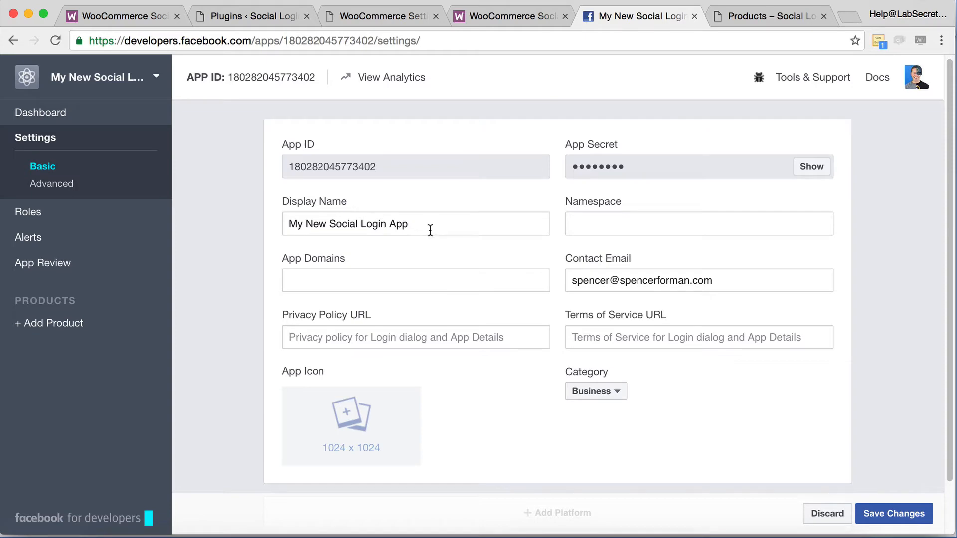
{"action": "scroll", "coordinate": [572, 439], "scroll_direction": "down", "scroll_amount": 2}
{"action": "left_click", "coordinate": [566, 457]}
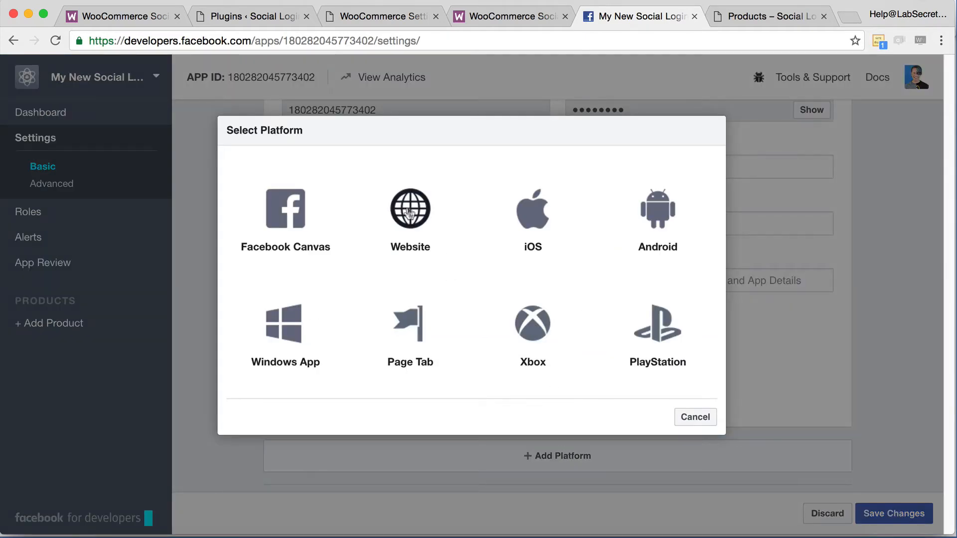
{"action": "left_click", "coordinate": [413, 216]}
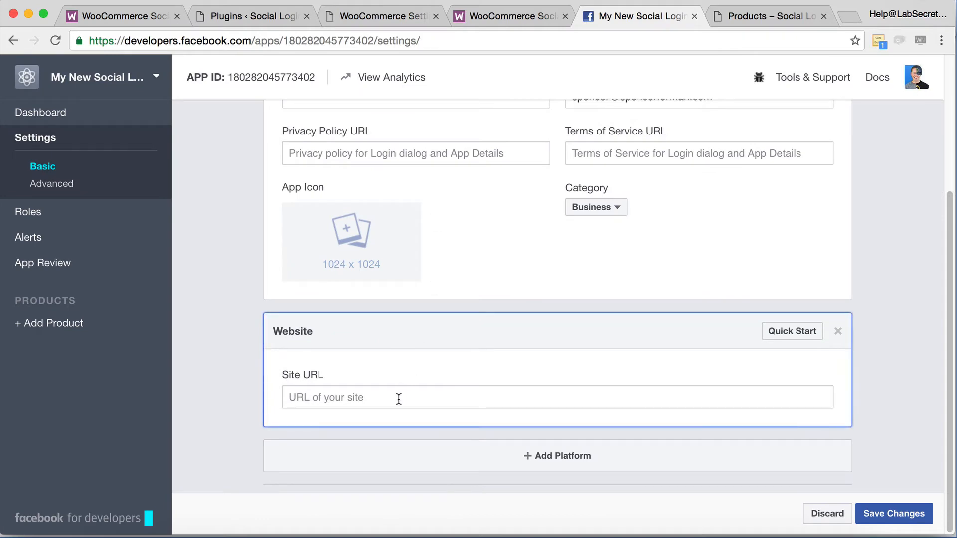
{"action": "left_click", "coordinate": [770, 23]}
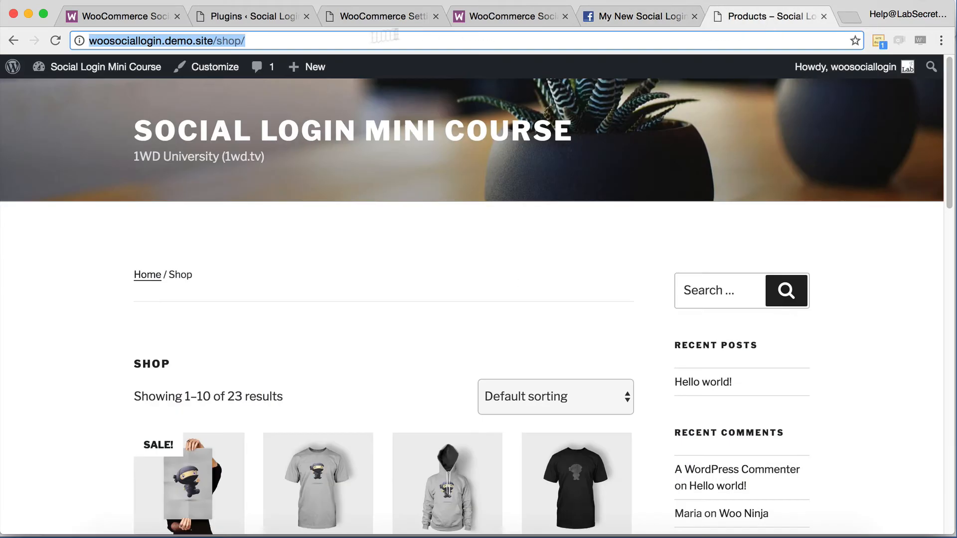
{"action": "left_click", "coordinate": [214, 43]}
{"action": "left_click_drag", "start_coordinate": [213, 41], "coordinate": [82, 27]}
{"action": "key", "text": "super+c"}
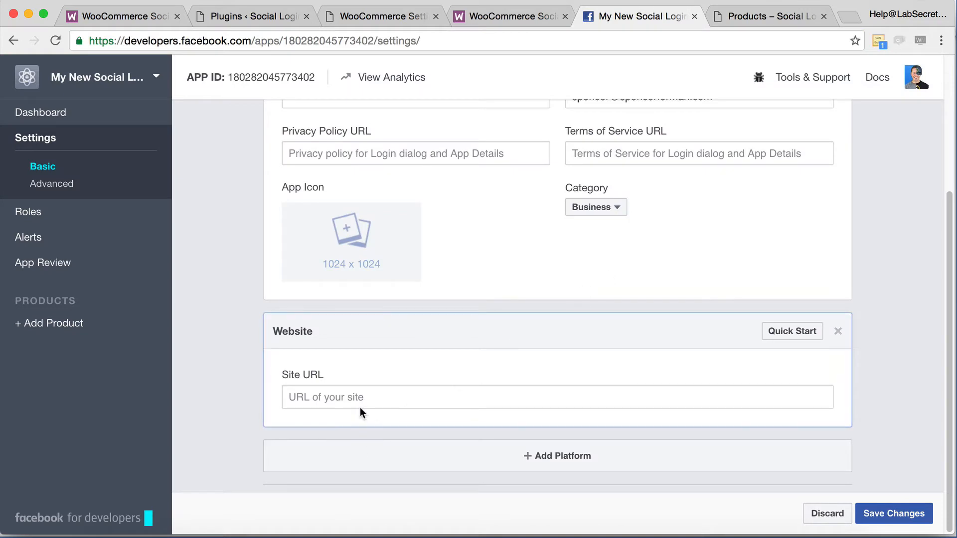
{"action": "left_click", "coordinate": [359, 396]}
{"action": "key", "text": "super+v"}
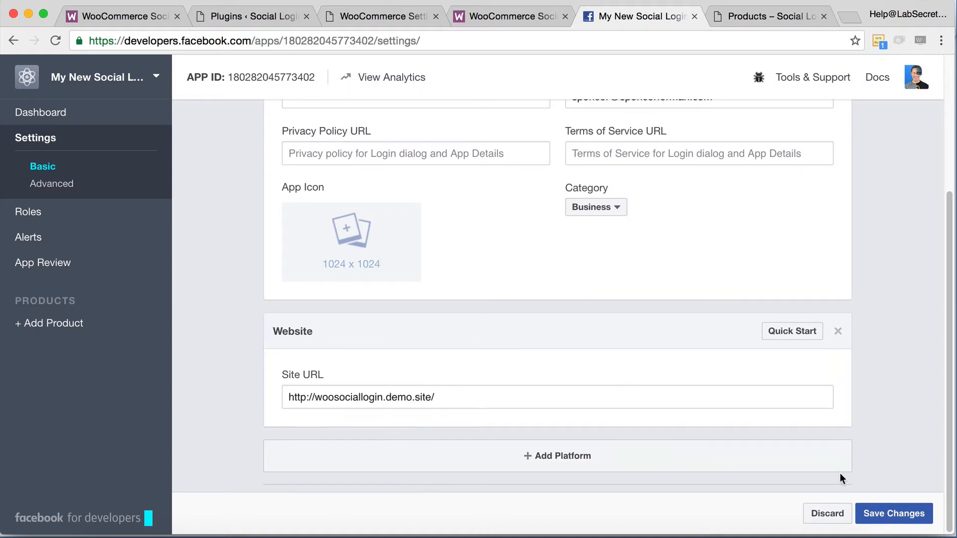
{"action": "left_click", "coordinate": [867, 513]}
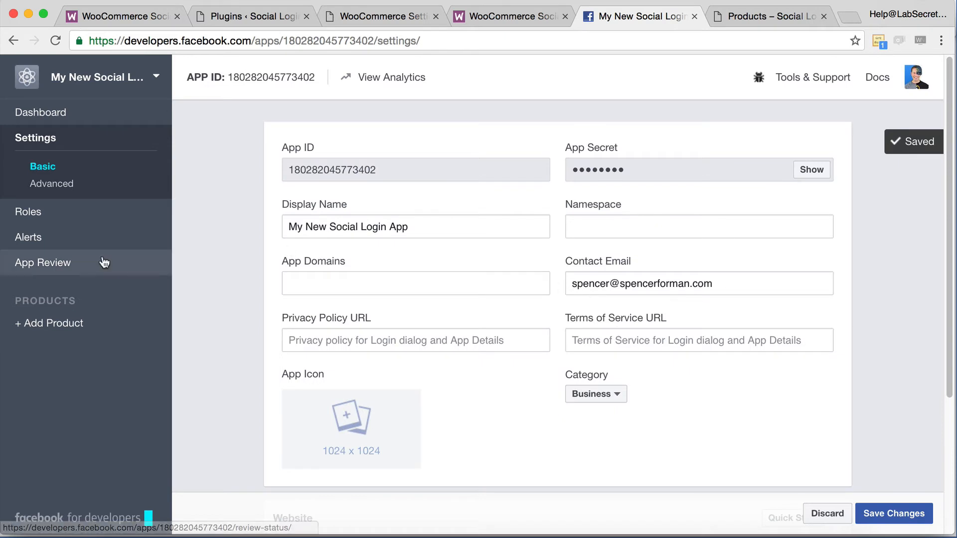
Step: Make My New Social Login App public in App Review and confirm it
{"action": "left_click", "coordinate": [97, 262]}
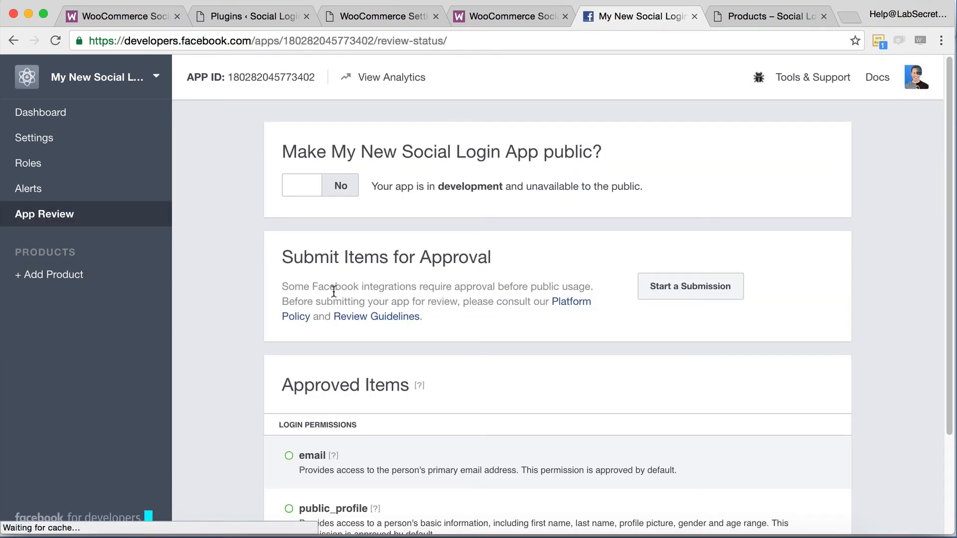
{"action": "left_click_drag", "start_coordinate": [282, 152], "coordinate": [617, 149]}
{"action": "left_click", "coordinate": [336, 185]}
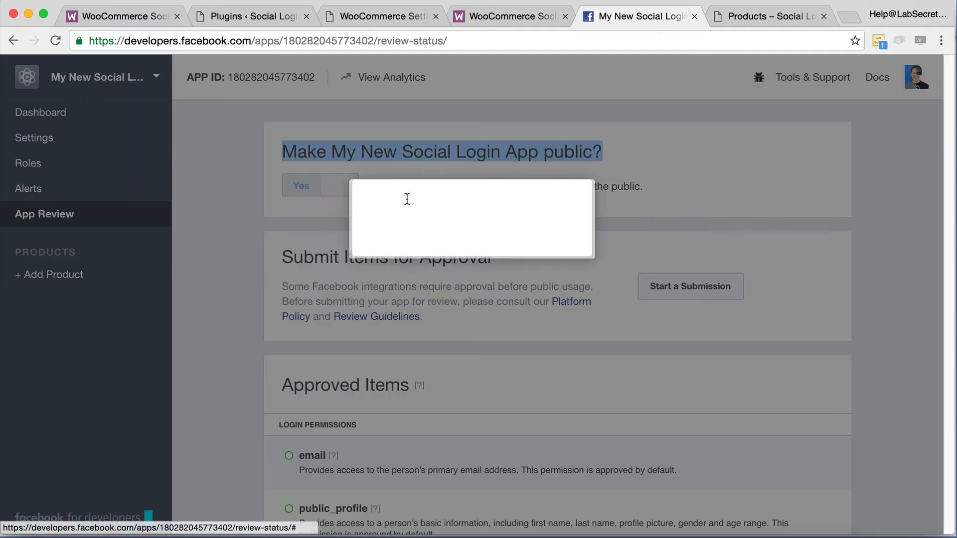
{"action": "left_click", "coordinate": [606, 272]}
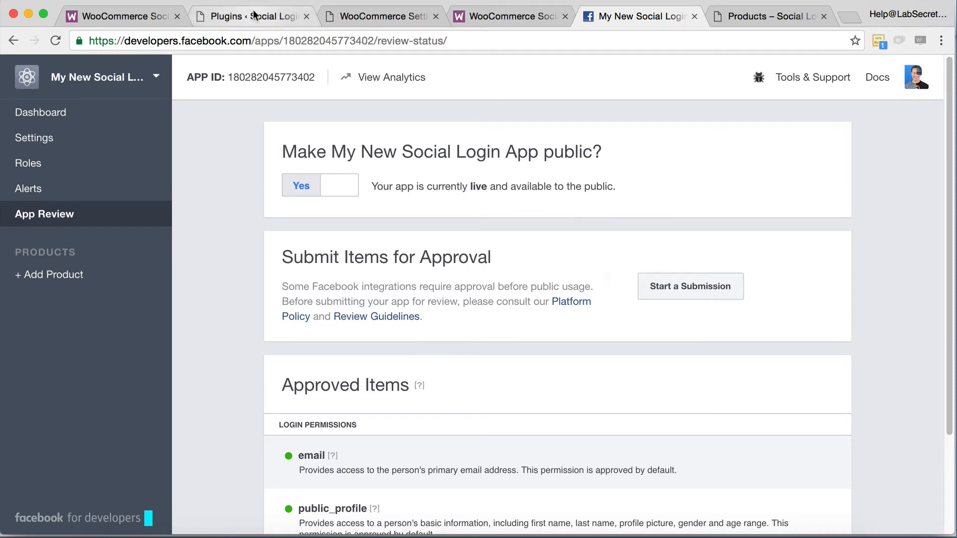
Step: Return to the app's basic settings and select its App ID
{"action": "left_click", "coordinate": [368, 12]}
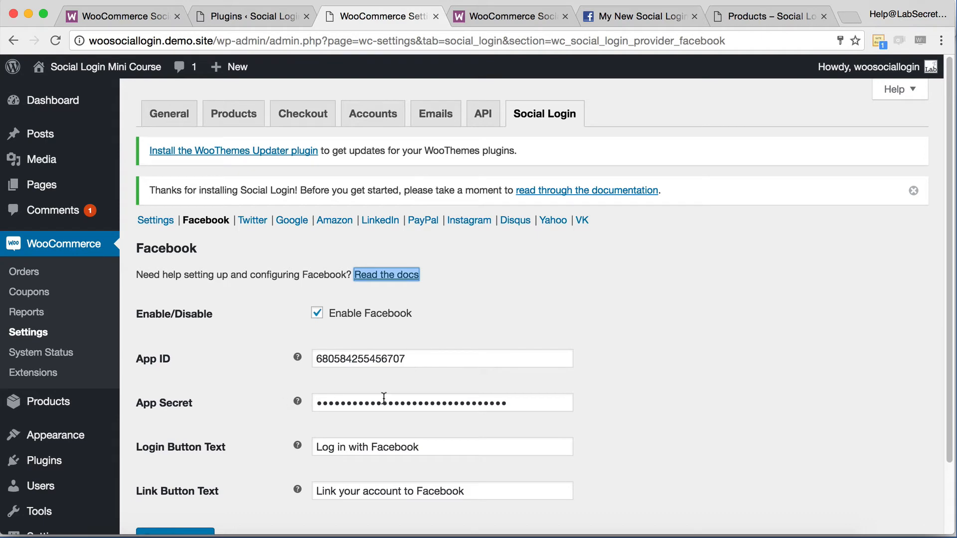
{"action": "left_click", "coordinate": [747, 16]}
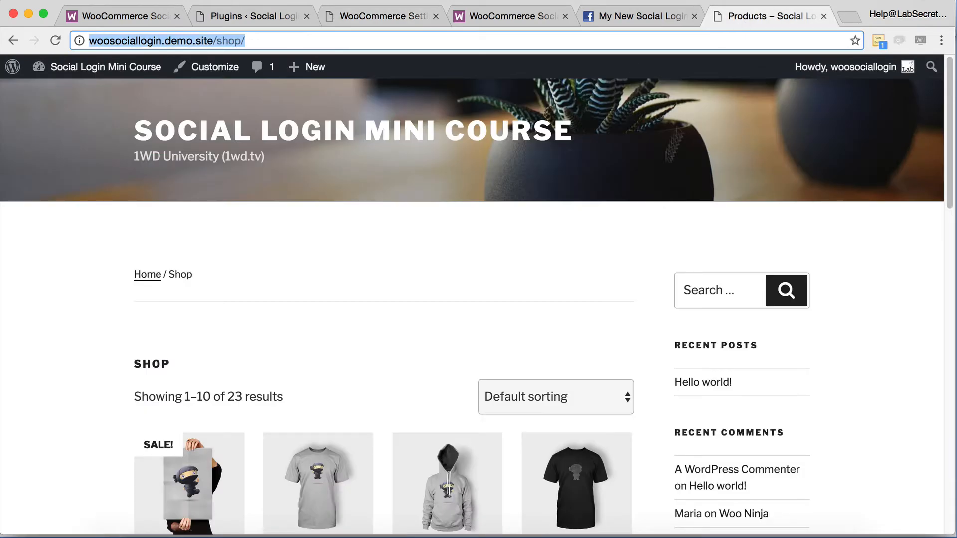
{"action": "left_click", "coordinate": [622, 17]}
{"action": "scroll", "coordinate": [575, 254], "scroll_direction": "down", "scroll_amount": 3}
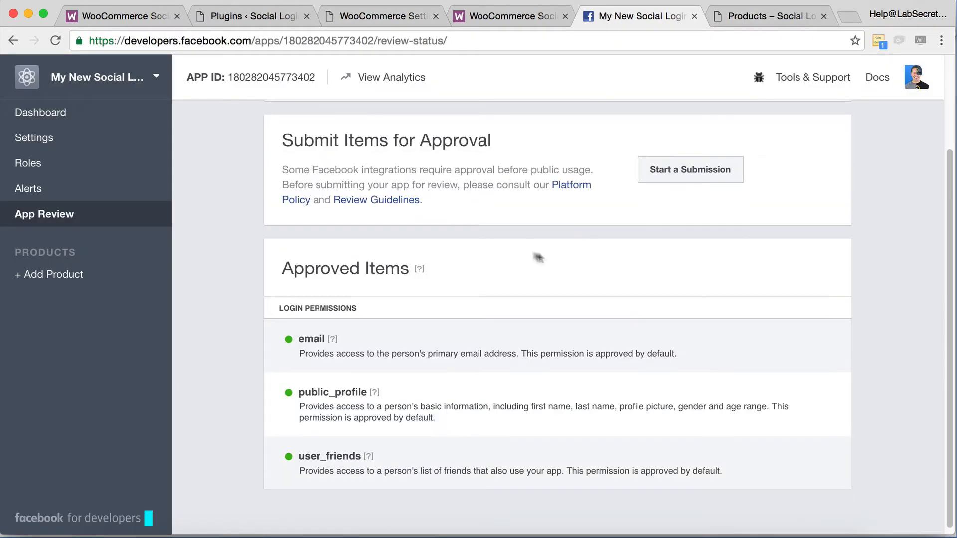
{"action": "left_click", "coordinate": [34, 138]}
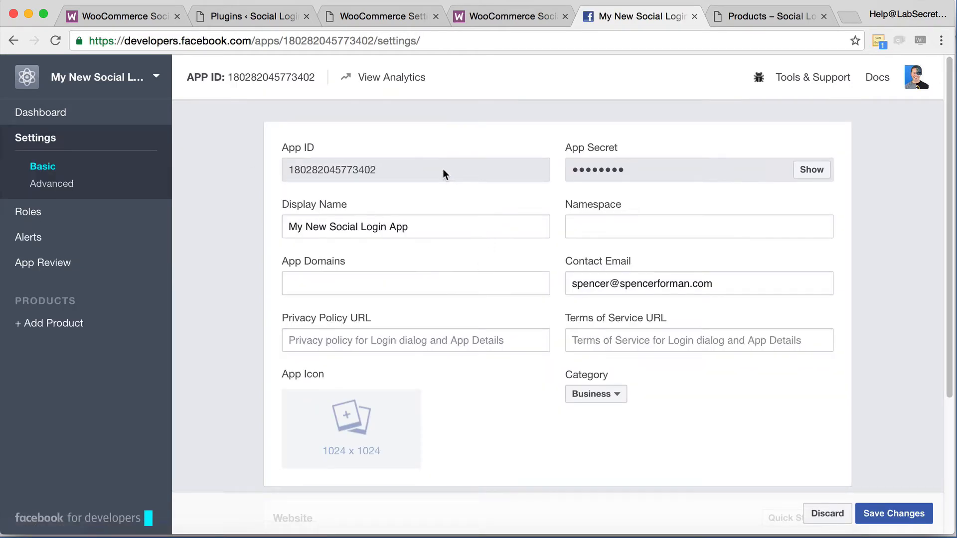
{"action": "double_click", "coordinate": [309, 169]}
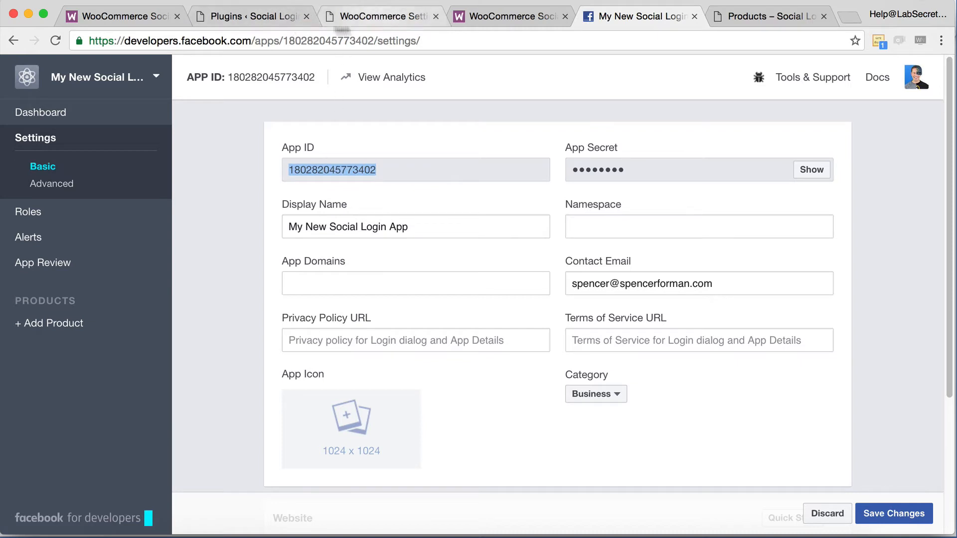
{"action": "left_click", "coordinate": [372, 16]}
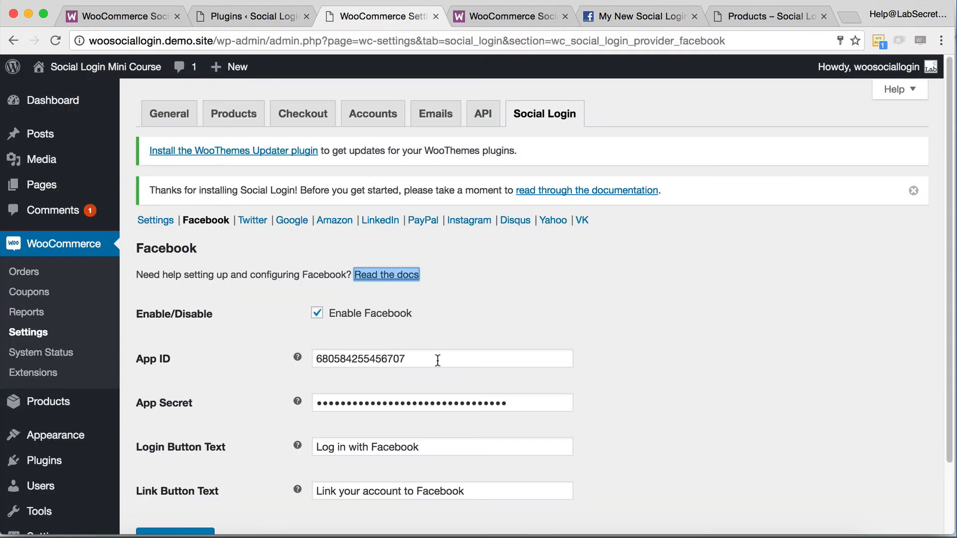
{"action": "left_click_drag", "start_coordinate": [438, 359], "coordinate": [262, 344]}
{"action": "key", "text": "ctrl+v"}
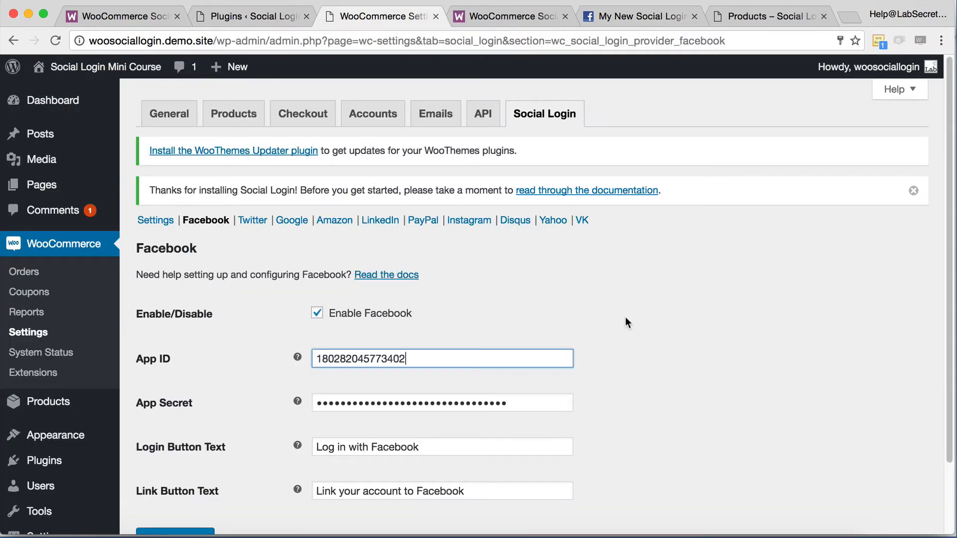
{"action": "left_click", "coordinate": [736, 18]}
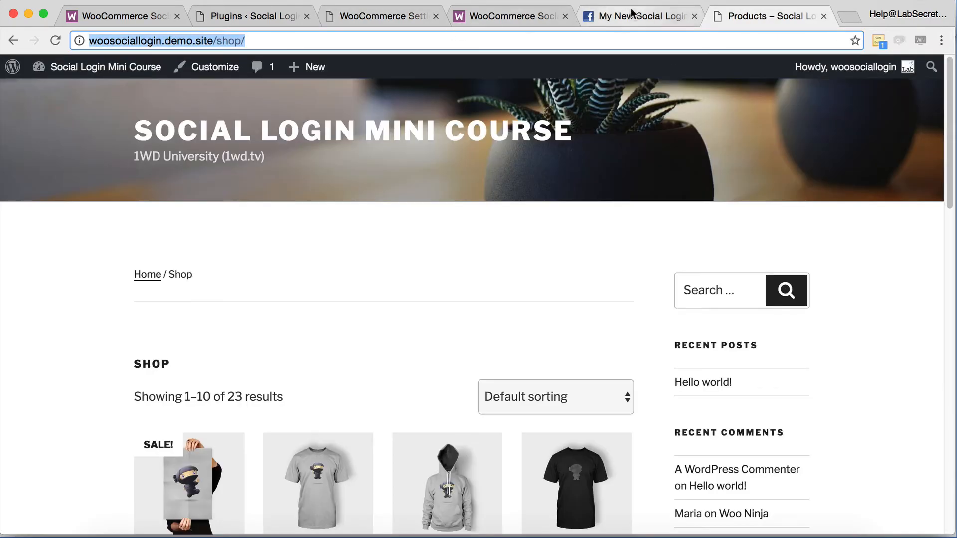
{"action": "left_click", "coordinate": [608, 16]}
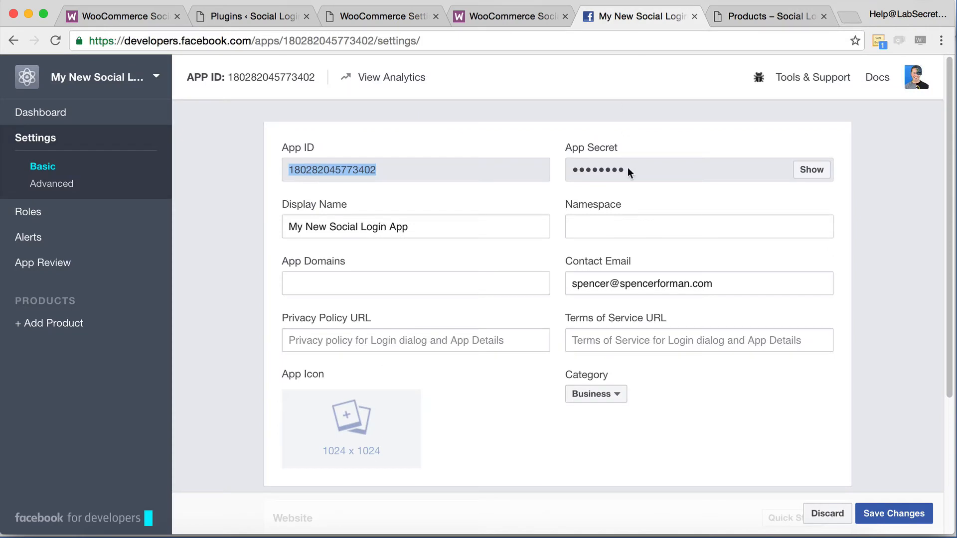
Step: Re-enter the account password to reveal the App Secret, then select it for copying
{"action": "left_click", "coordinate": [812, 170]}
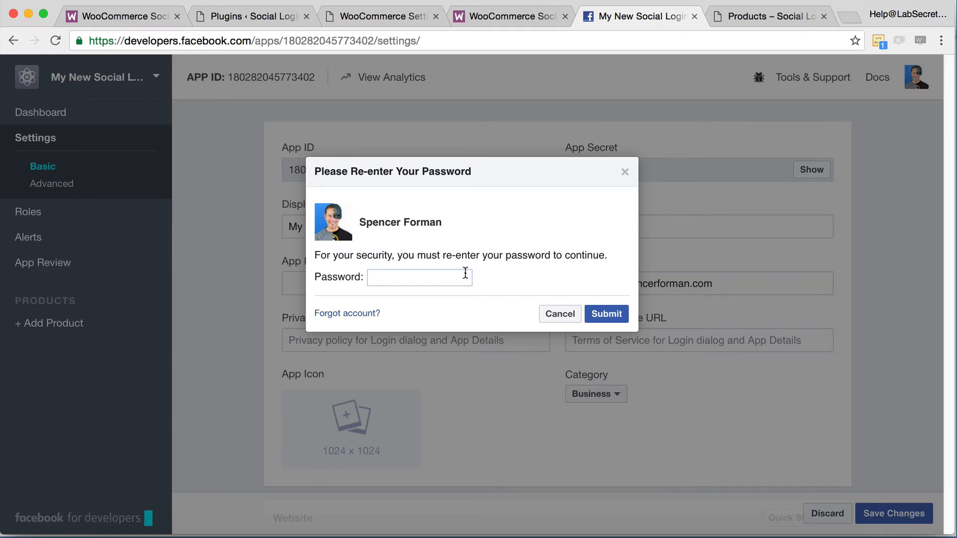
{"action": "type", "text": "•"}
{"action": "key", "text": "BackSpace"}
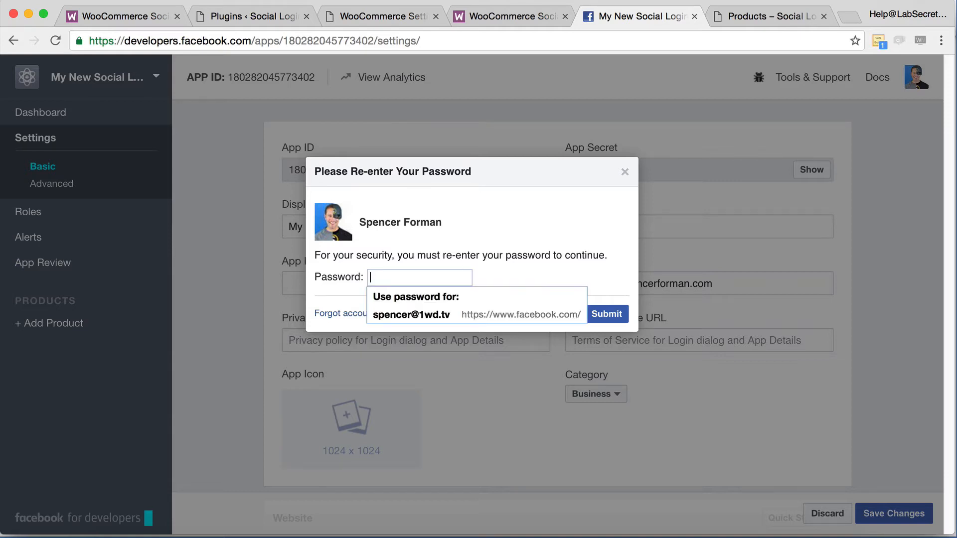
{"action": "type", "text": "•"}
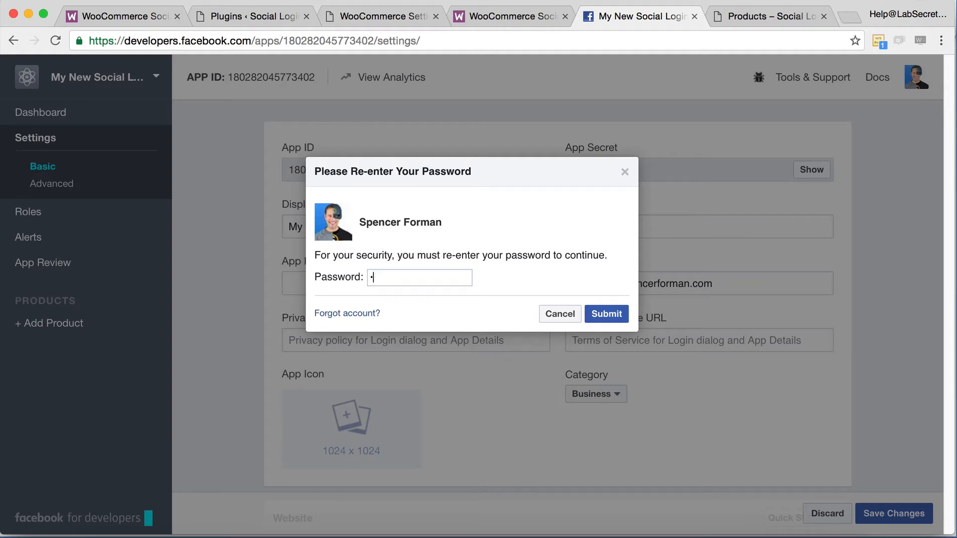
{"action": "key", "text": "BackSpace"}
{"action": "type", "text": "•"}
{"action": "key", "text": "Return"}
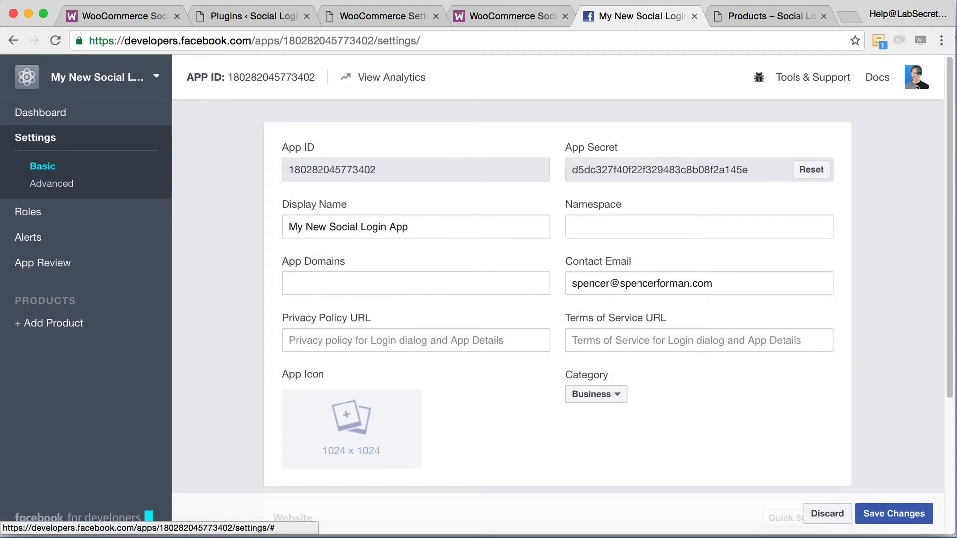
{"action": "left_click_drag", "start_coordinate": [749, 169], "coordinate": [568, 167]}
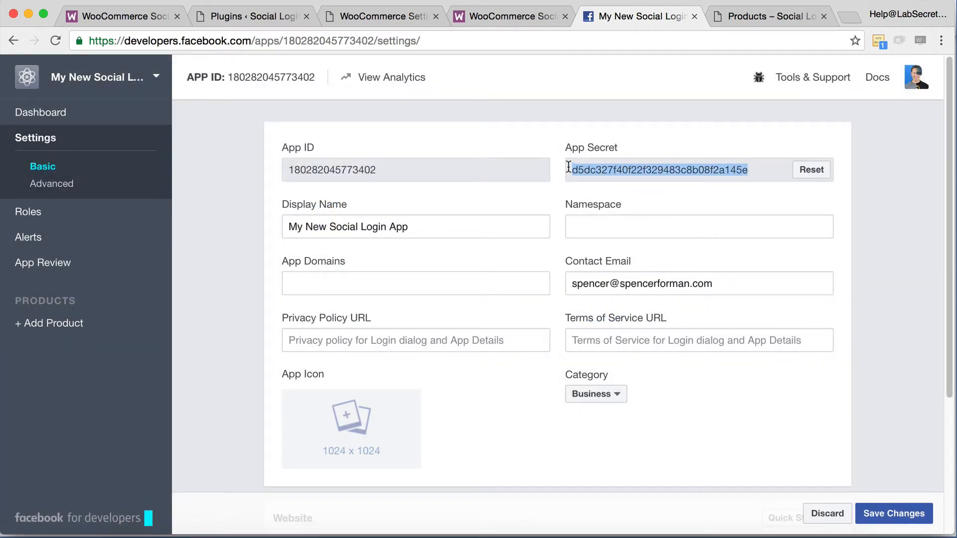
Step: Paste the new App Secret into WooCommerce's Facebook settings and review the login and link button texts
{"action": "left_click", "coordinate": [375, 14]}
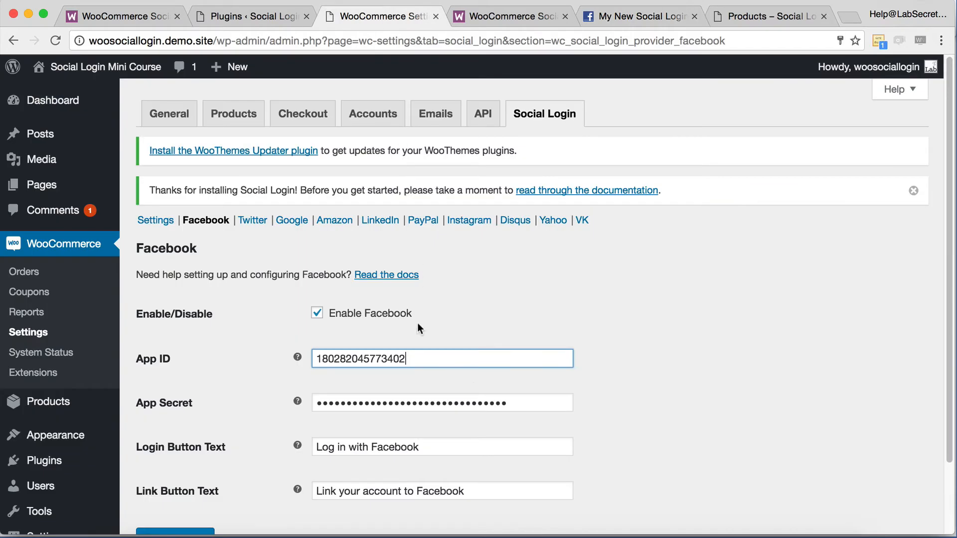
{"action": "left_click_drag", "start_coordinate": [523, 400], "coordinate": [286, 359]}
{"action": "key", "text": "super+v"}
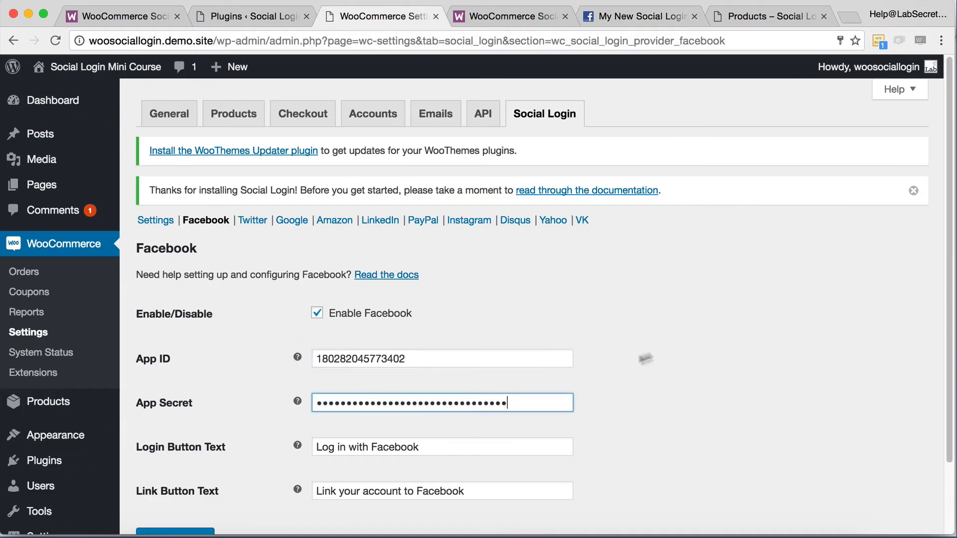
{"action": "scroll", "coordinate": [650, 359], "scroll_direction": "down", "scroll_amount": 2}
{"action": "left_click", "coordinate": [446, 370]}
{"action": "triple_click", "coordinate": [446, 370]}
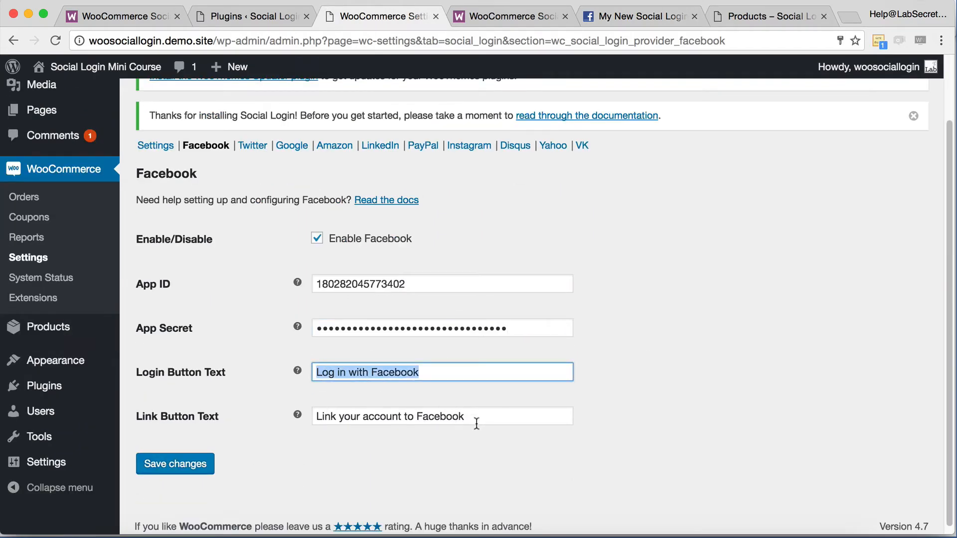
{"action": "left_click_drag", "start_coordinate": [476, 424], "coordinate": [347, 410]}
{"action": "left_click_drag", "start_coordinate": [317, 371], "coordinate": [406, 373]}
{"action": "left_click_drag", "start_coordinate": [481, 422], "coordinate": [307, 410]}
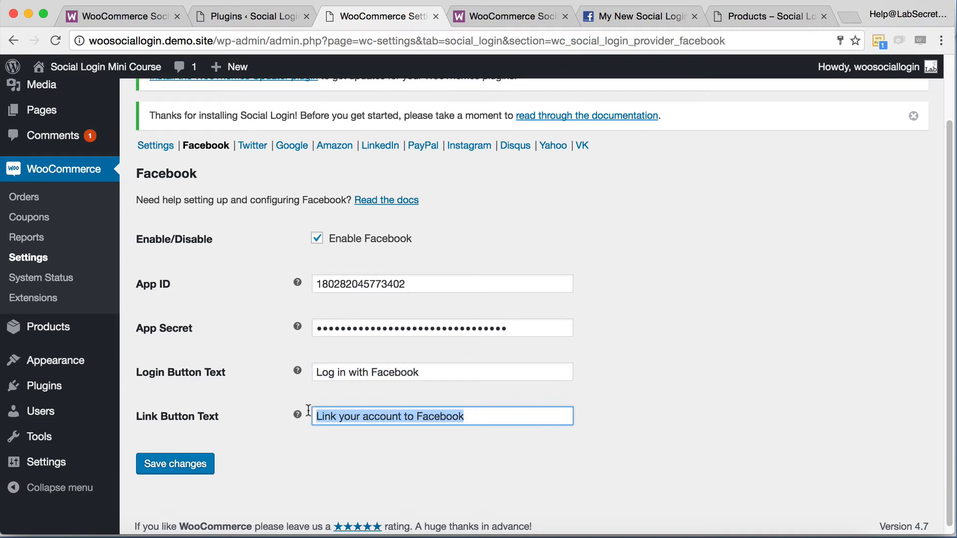
{"action": "left_click", "coordinate": [310, 461]}
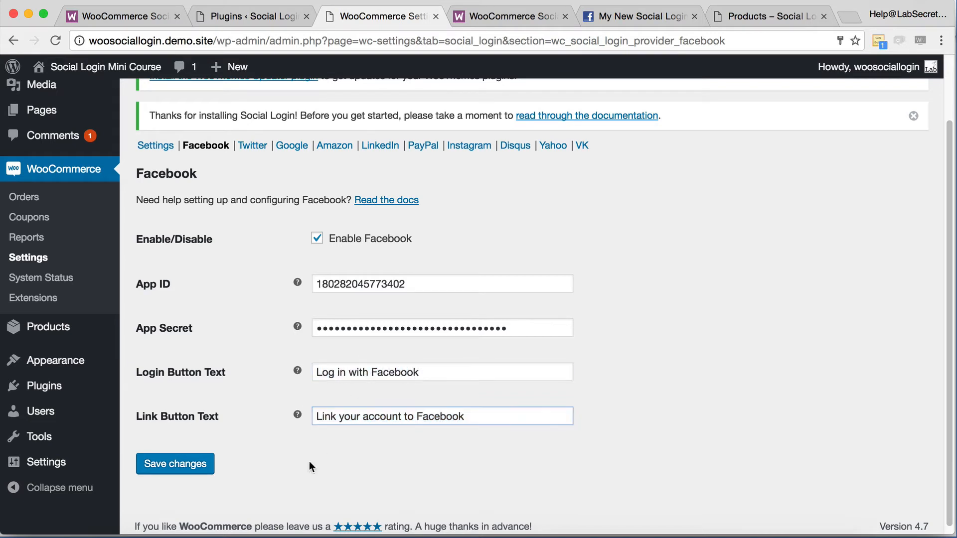
Step: Save the Facebook provider settings with Enable Facebook kept checked
{"action": "left_click", "coordinate": [201, 465]}
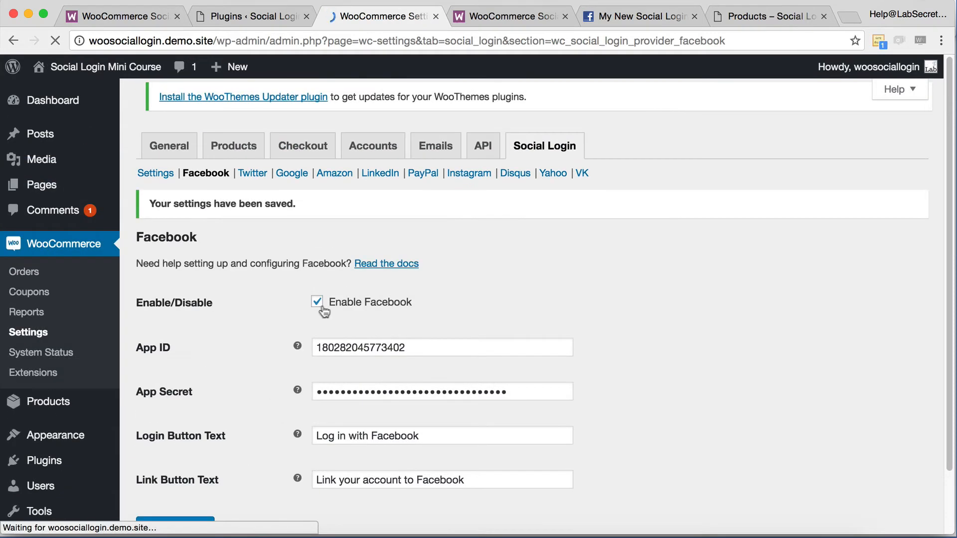
{"action": "scroll", "coordinate": [312, 336], "scroll_direction": "down", "scroll_amount": 3}
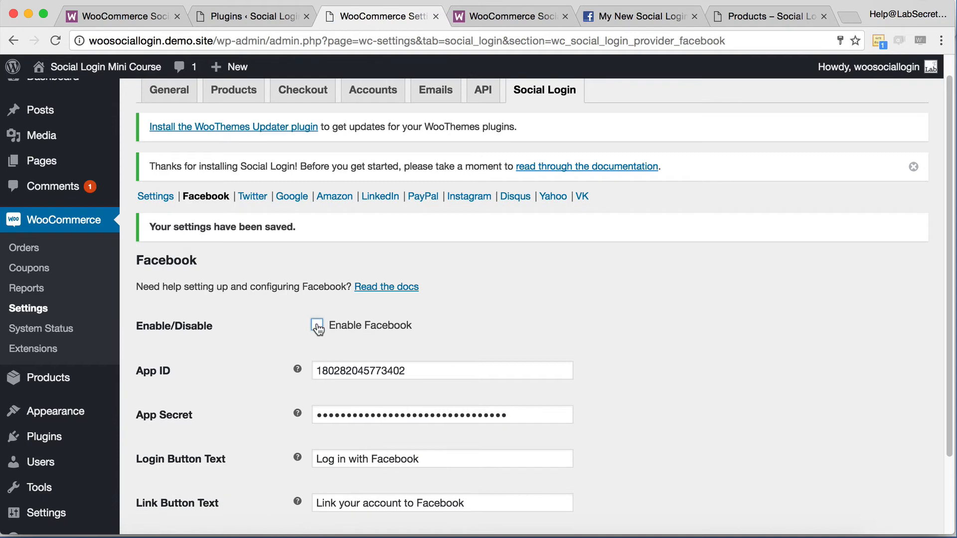
{"action": "scroll", "coordinate": [317, 329], "scroll_direction": "down", "scroll_amount": 3}
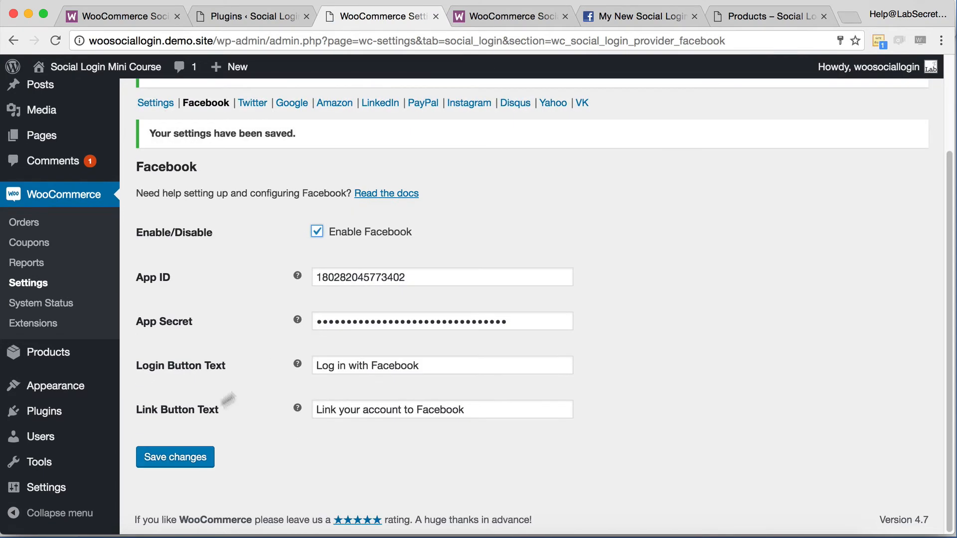
{"action": "left_click", "coordinate": [199, 456]}
{"action": "left_click", "coordinate": [42, 261]}
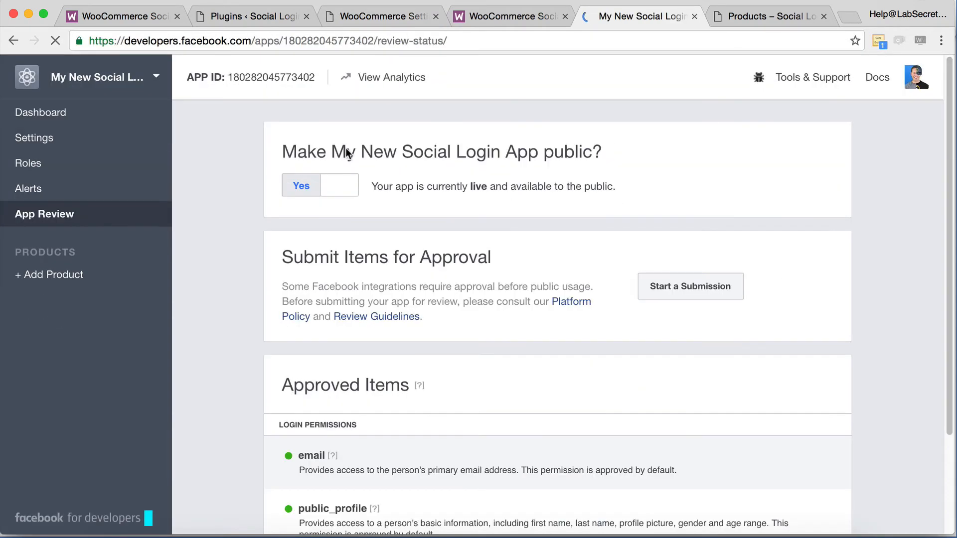
{"action": "left_click", "coordinate": [384, 20]}
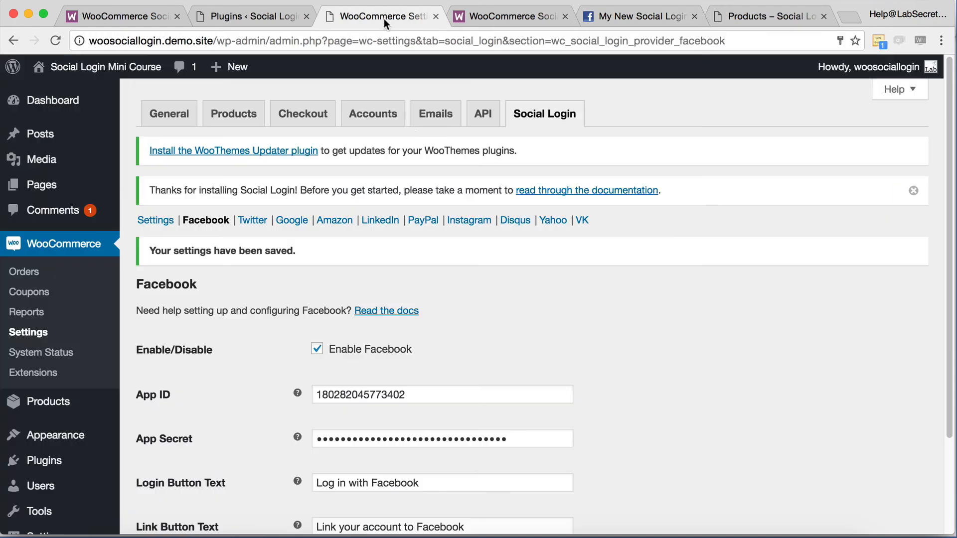
Step: Open the Twitter provider settings, select its callback URL, and open its docs in a new tab
{"action": "left_click", "coordinate": [259, 223]}
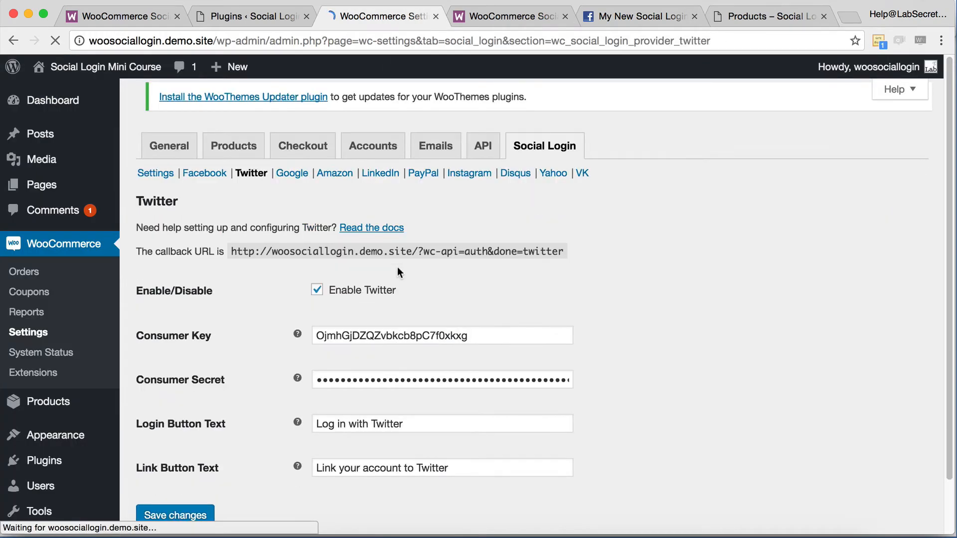
{"action": "left_click_drag", "start_coordinate": [229, 298], "coordinate": [576, 295]}
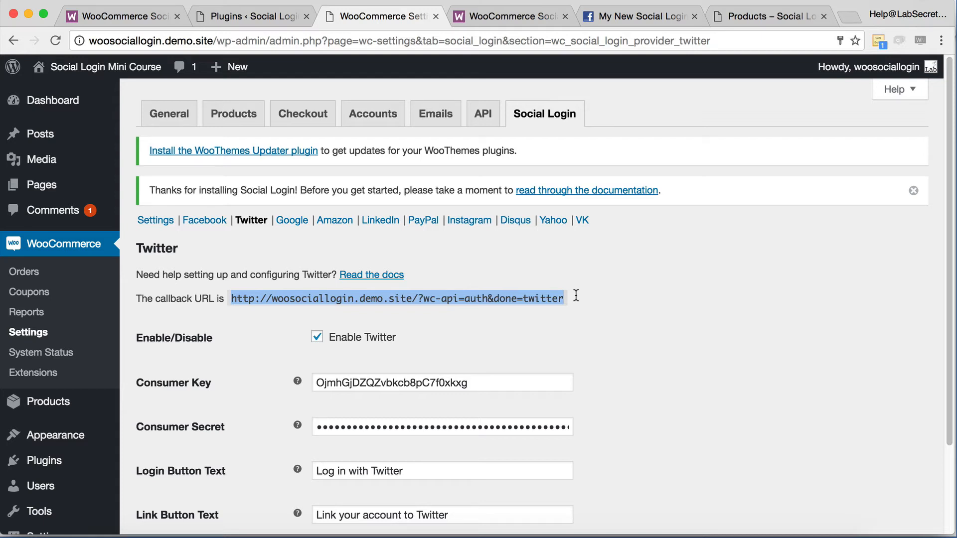
{"action": "right_click", "coordinate": [377, 276]}
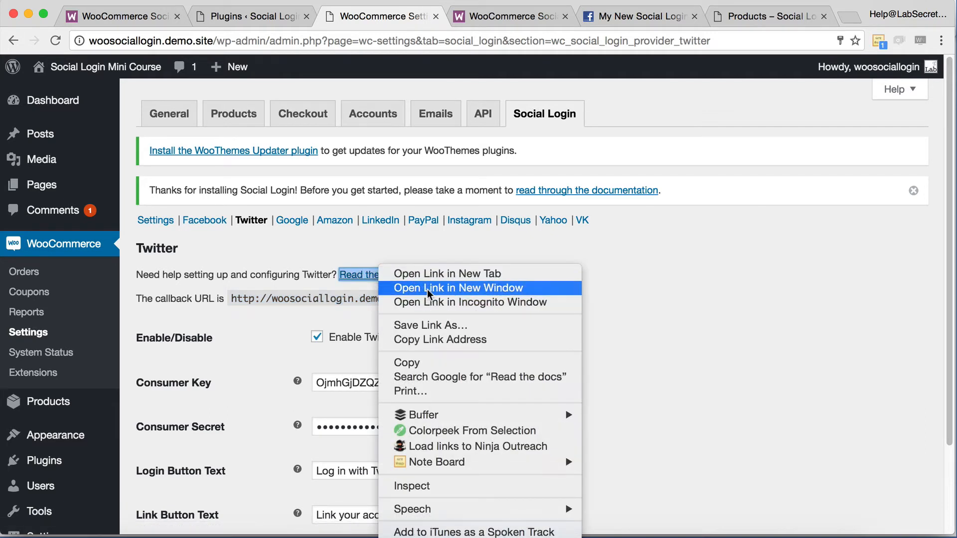
{"action": "left_click", "coordinate": [439, 273]}
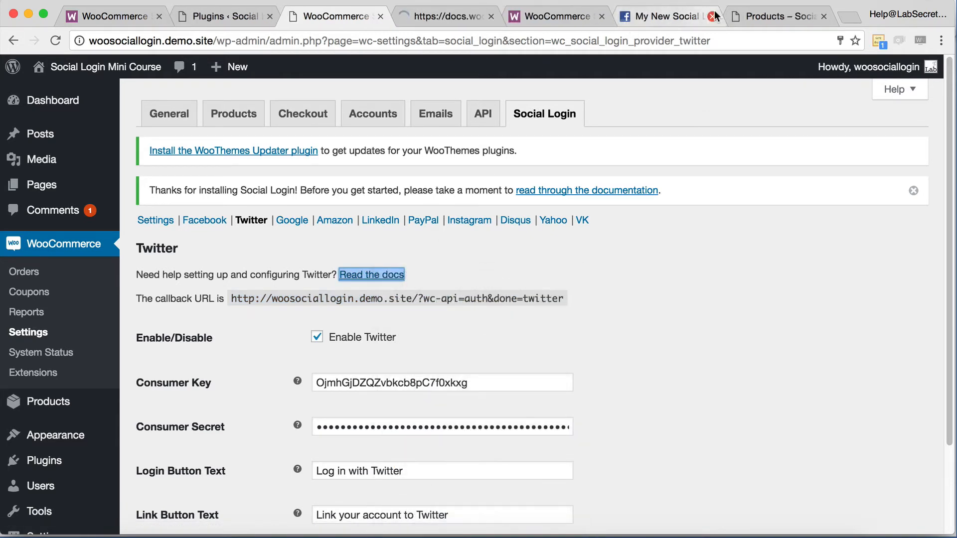
Step: Close the three leftover Facebook app and Products tabs
{"action": "left_click", "coordinate": [713, 16]}
{"action": "left_click", "coordinate": [713, 17]}
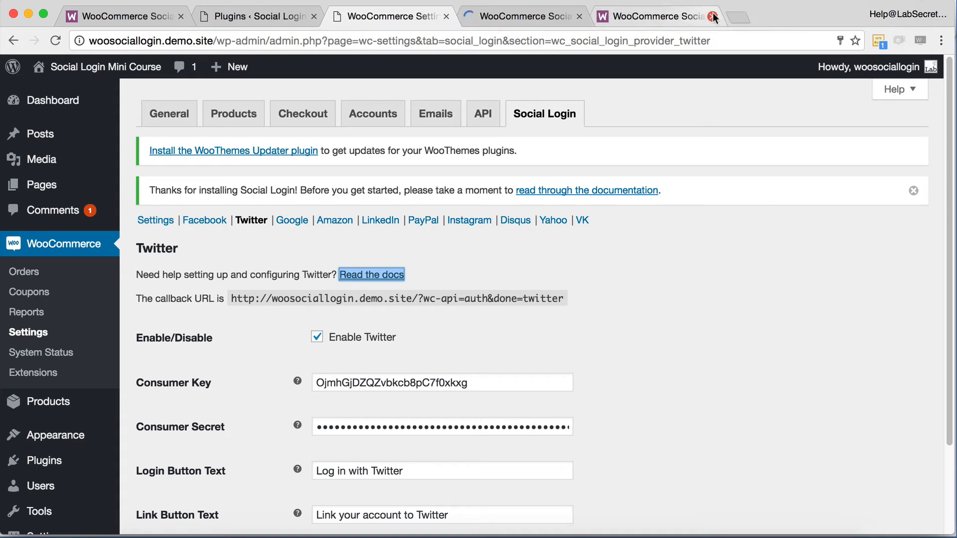
{"action": "left_click", "coordinate": [712, 16]}
Step: From the Twitter docs, open apps.twitter.com in a new tab and switch to it
{"action": "left_click", "coordinate": [662, 16]}
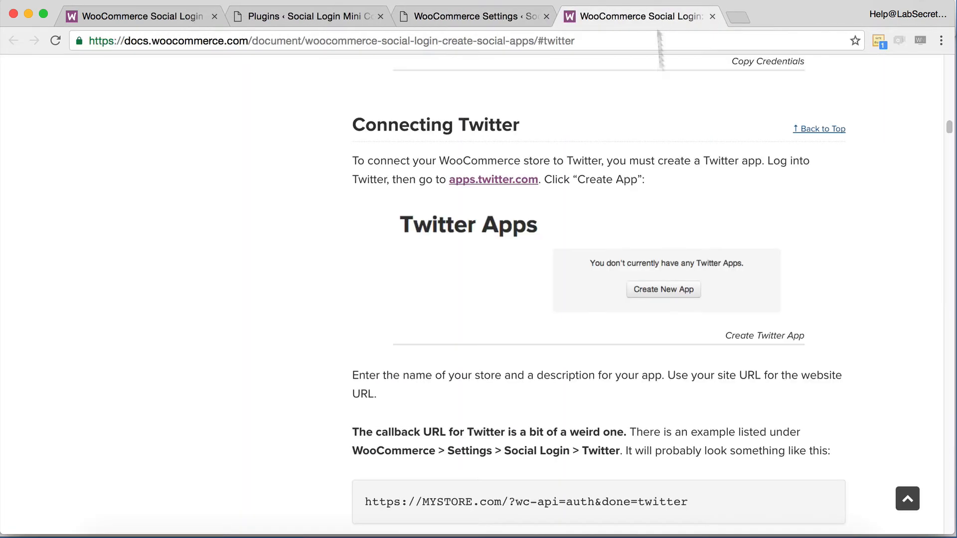
{"action": "right_click", "coordinate": [464, 186]}
{"action": "left_click", "coordinate": [494, 185]}
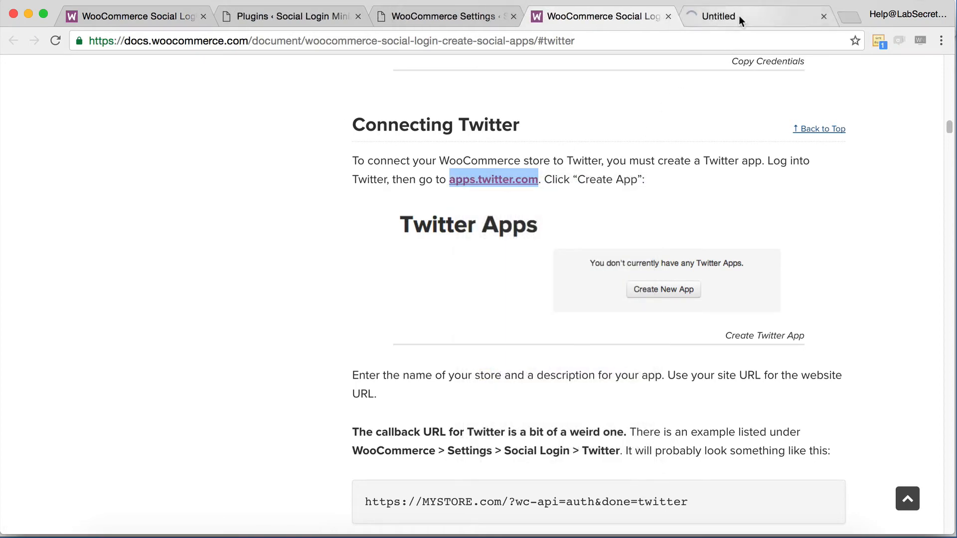
{"action": "left_click", "coordinate": [738, 16]}
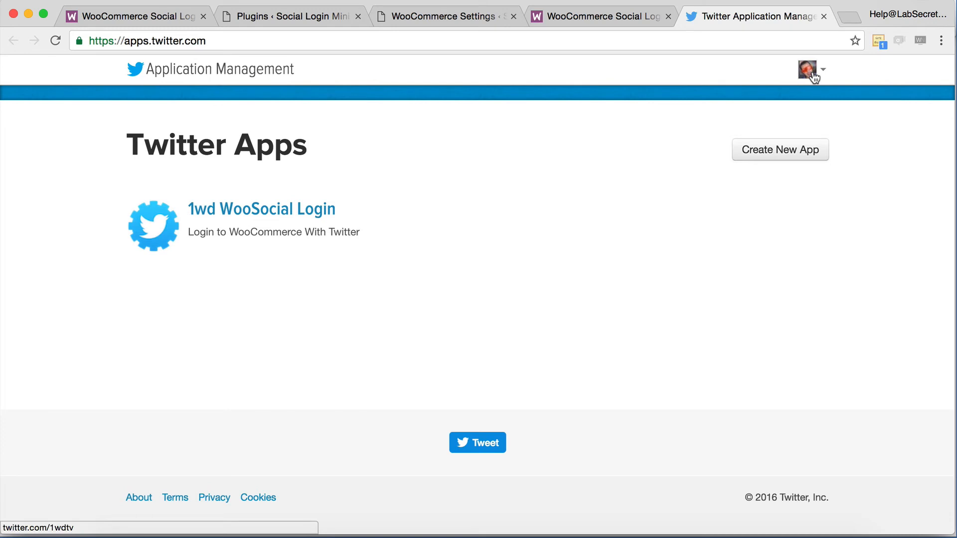
Step: Check the Twitter account menu on the apps list, then open a blank new browser tab
{"action": "left_click", "coordinate": [821, 74]}
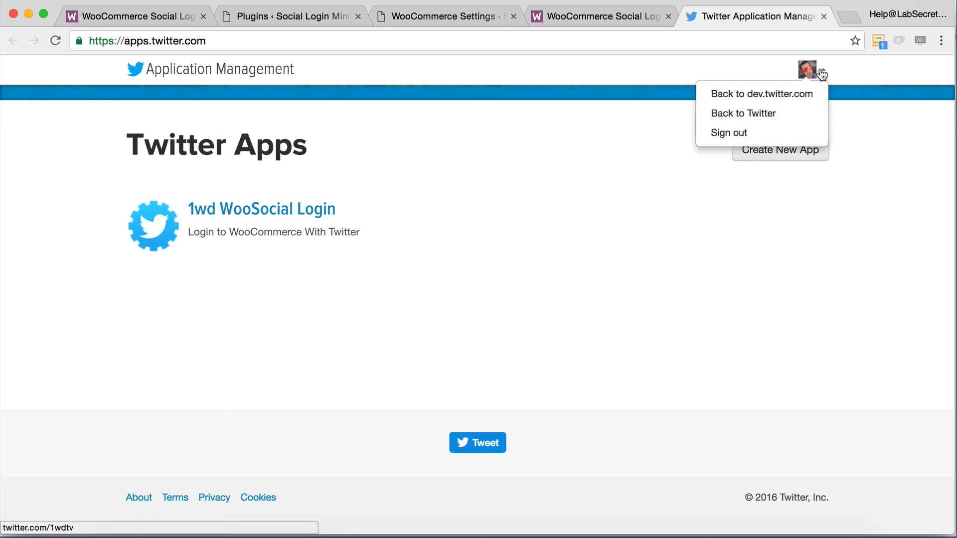
{"action": "left_click", "coordinate": [854, 64]}
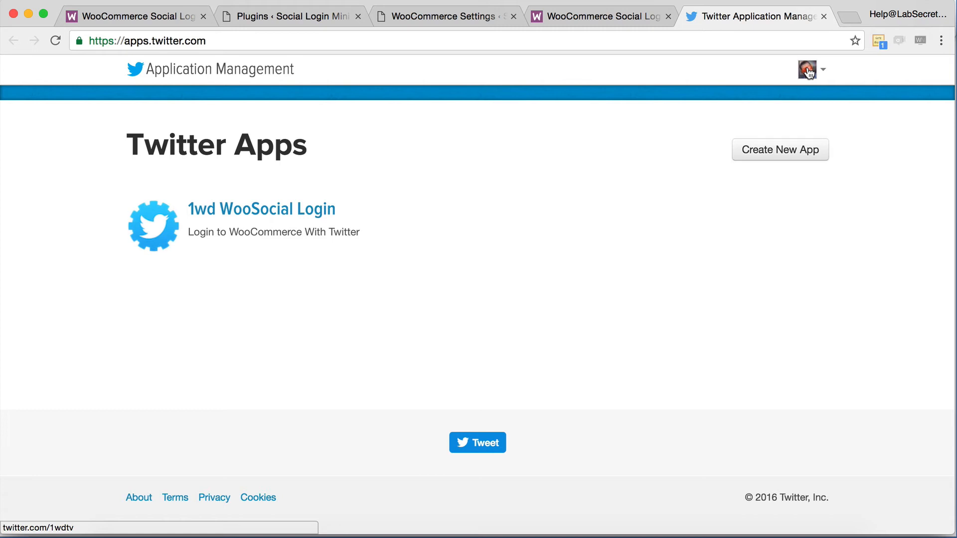
{"action": "left_click", "coordinate": [851, 15]}
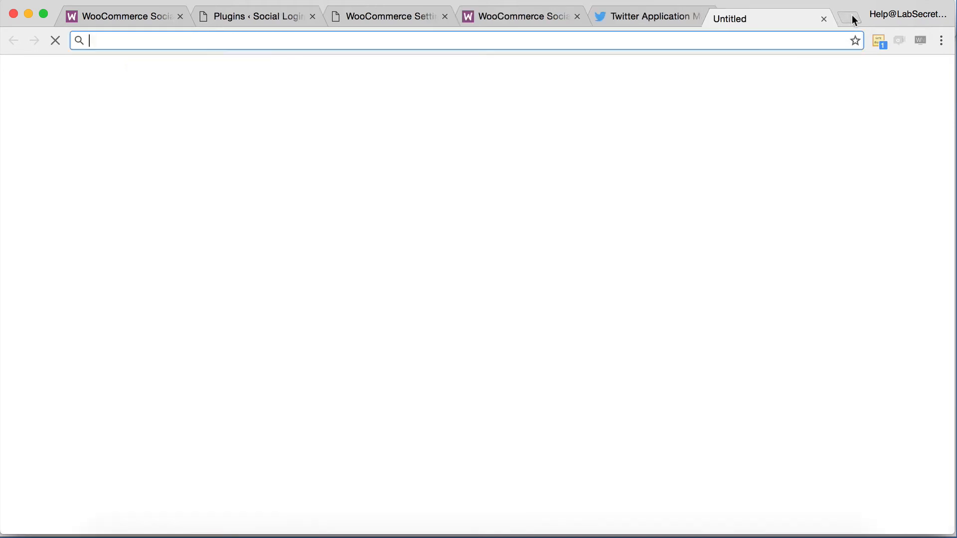
Step: Go to twitter.com and open the account's Mobile phone settings
{"action": "type", "text": "twitter.com"}
{"action": "key", "text": "Return"}
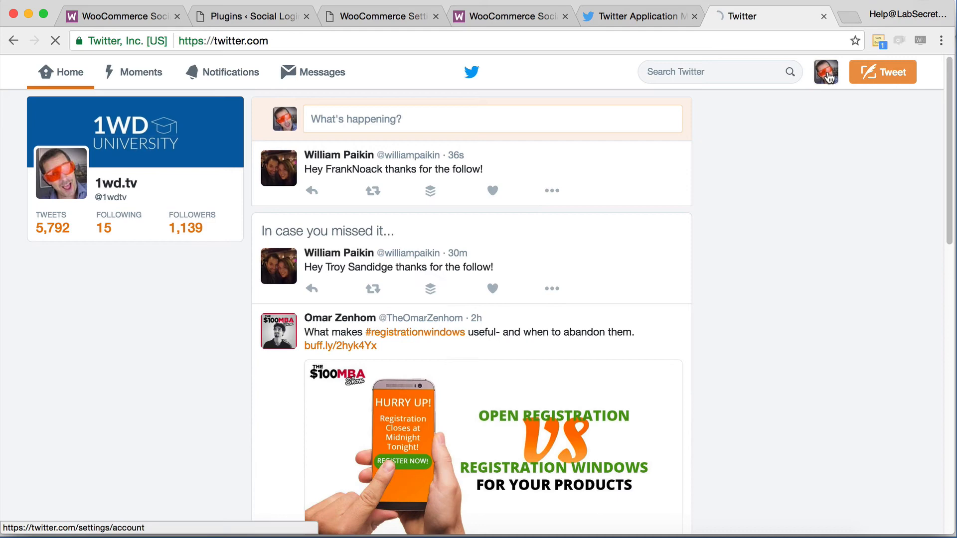
{"action": "left_click", "coordinate": [827, 75]}
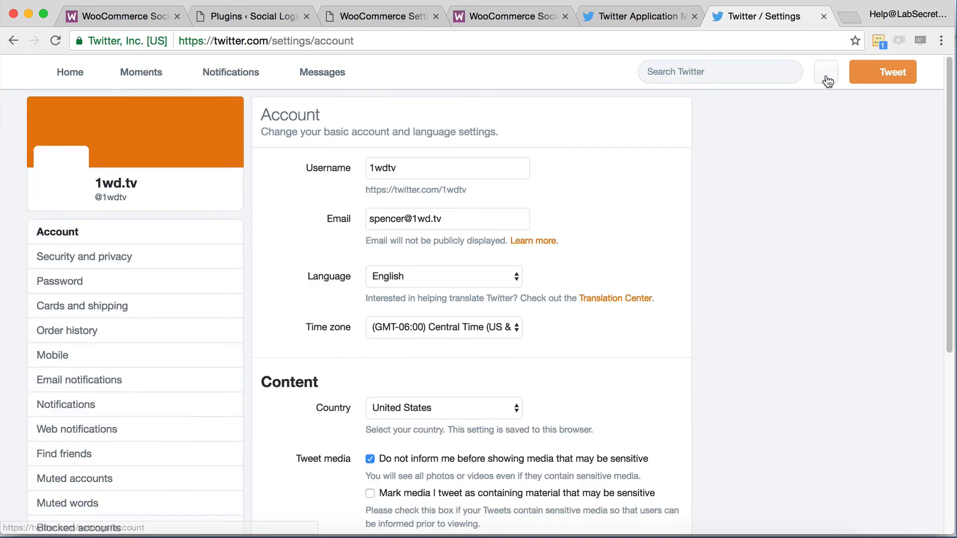
{"action": "scroll", "coordinate": [126, 377], "scroll_direction": "down", "scroll_amount": 5}
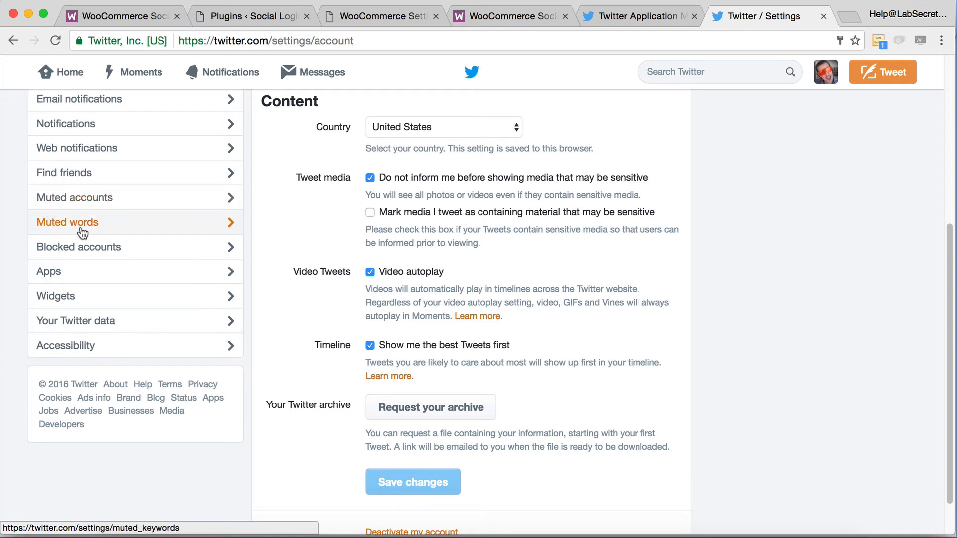
{"action": "scroll", "coordinate": [75, 220], "scroll_direction": "up", "scroll_amount": 5}
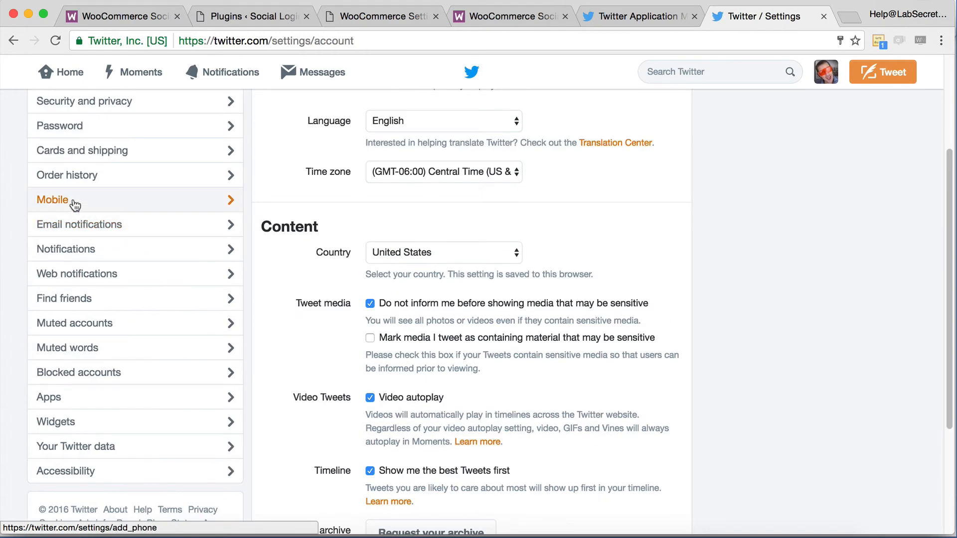
{"action": "left_click", "coordinate": [75, 201]}
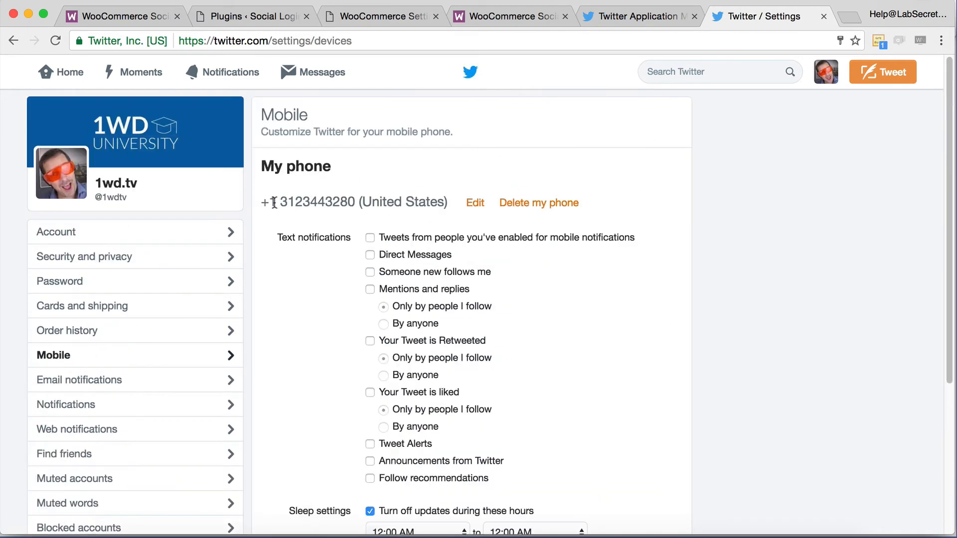
Step: Select the registered phone number, then close the Twitter settings tab
{"action": "left_click_drag", "start_coordinate": [269, 202], "coordinate": [418, 199]}
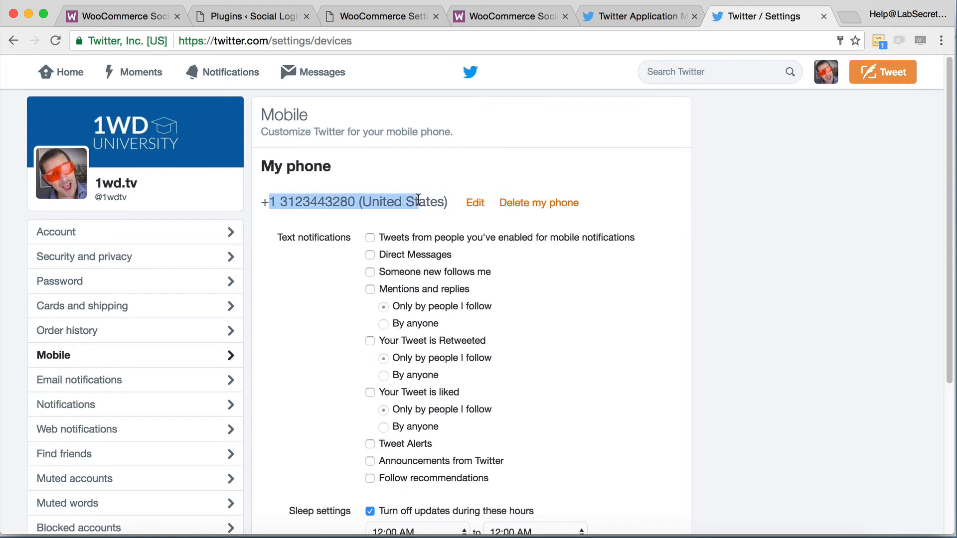
{"action": "left_click", "coordinate": [349, 201]}
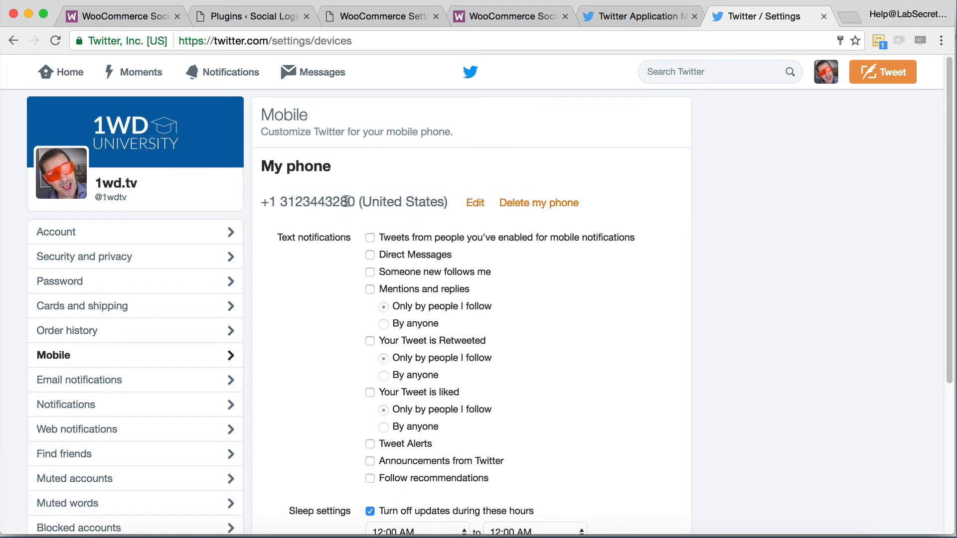
{"action": "double_click", "coordinate": [347, 202]}
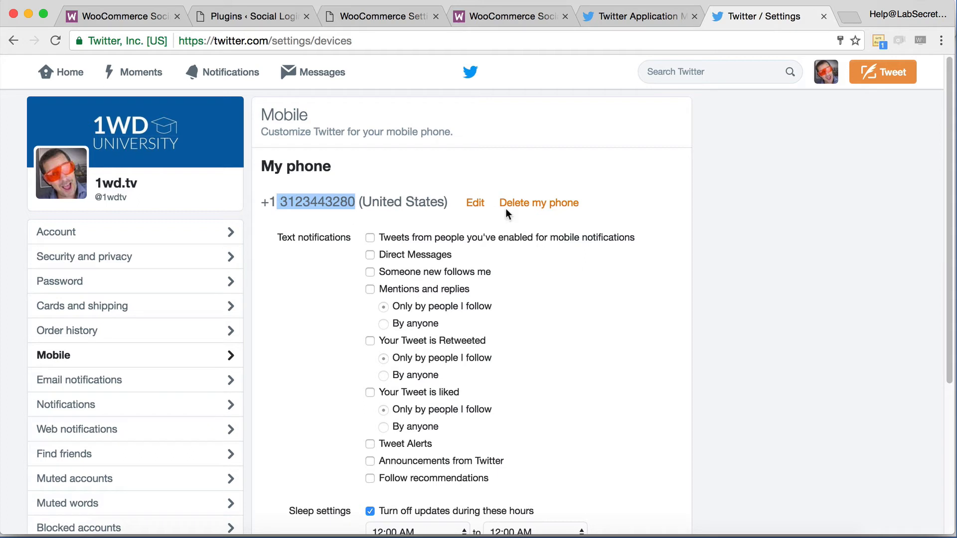
{"action": "left_click", "coordinate": [824, 16]}
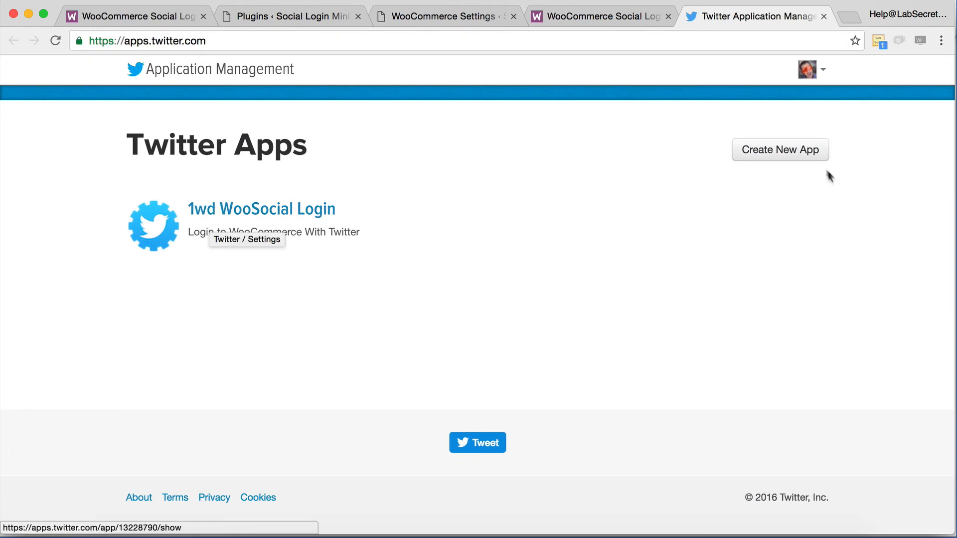
Step: Start a new Twitter app named 'Sample Social Login', described as 'allow folks to log in with social'
{"action": "left_click", "coordinate": [782, 154]}
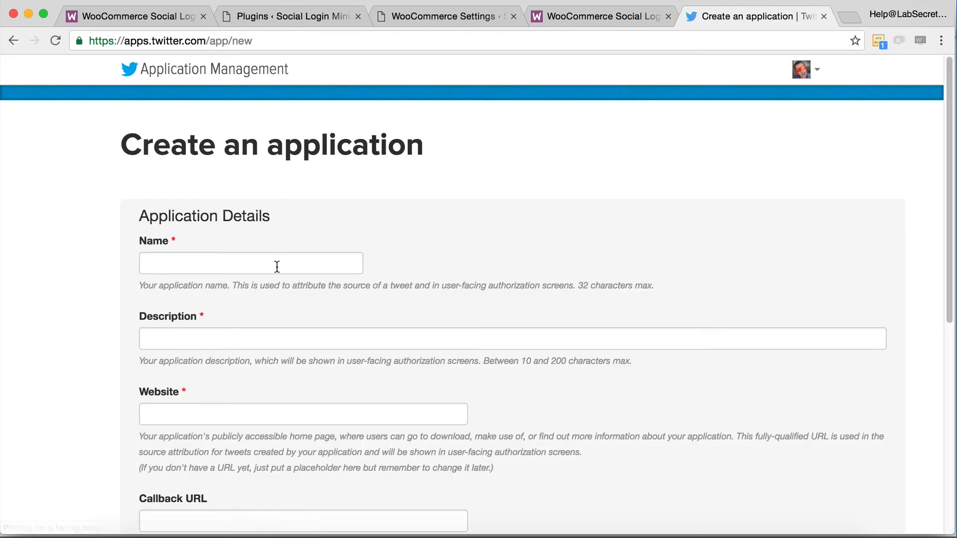
{"action": "left_click", "coordinate": [277, 267]}
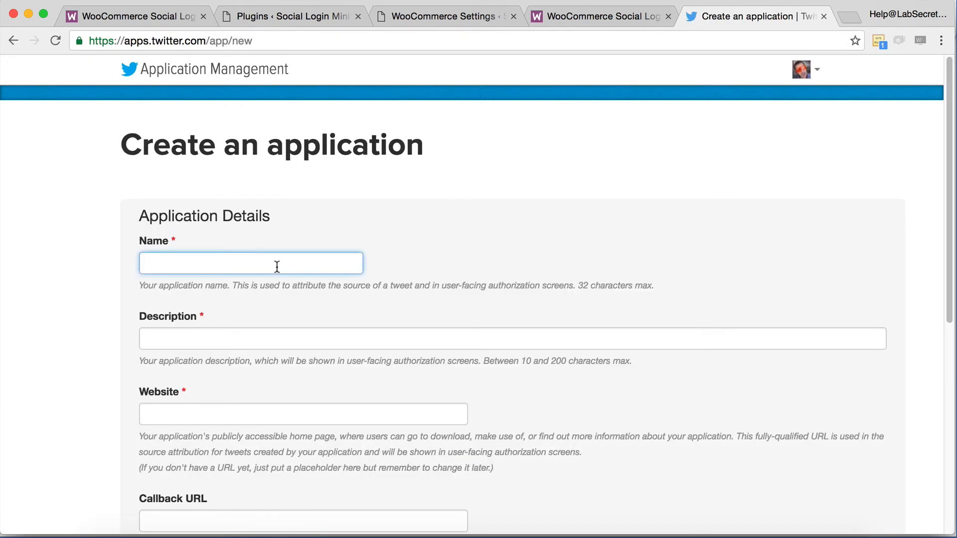
{"action": "type", "text": "Sample Social Login"}
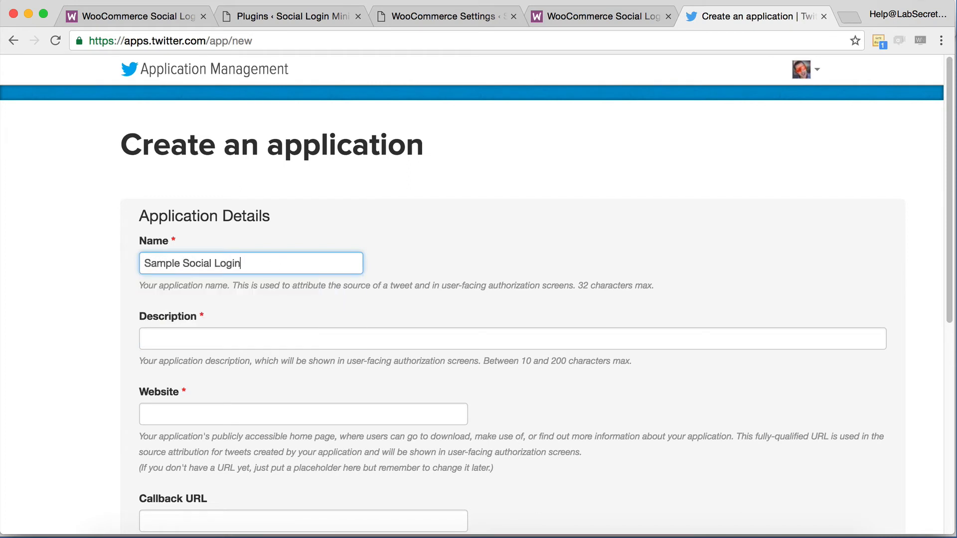
{"action": "key", "text": "Tab"}
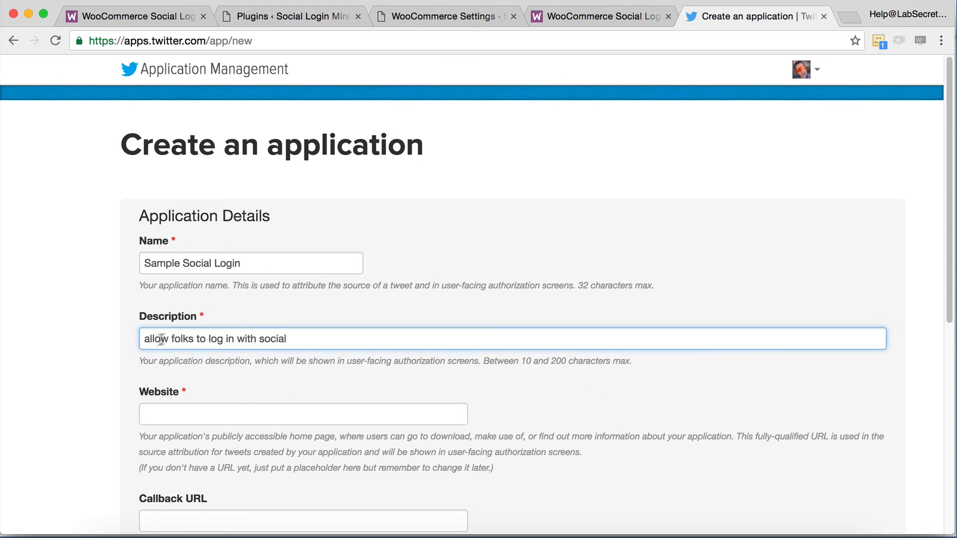
Step: Copy the site domain from the WooCommerce settings address bar for the app form
{"action": "left_click", "coordinate": [422, 9]}
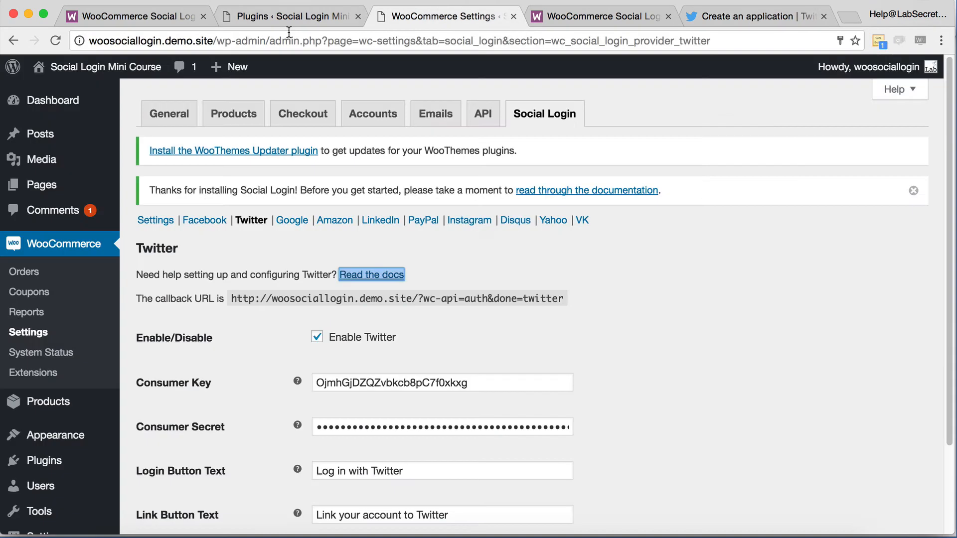
{"action": "left_click_drag", "start_coordinate": [220, 41], "coordinate": [89, 41]}
{"action": "key", "text": "super+c"}
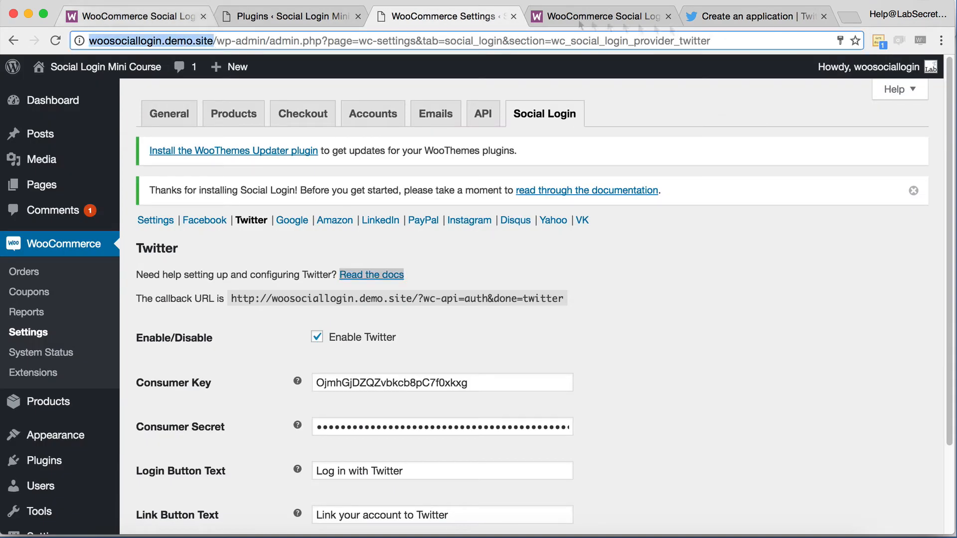
{"action": "left_click", "coordinate": [617, 17]}
{"action": "left_click", "coordinate": [747, 16]}
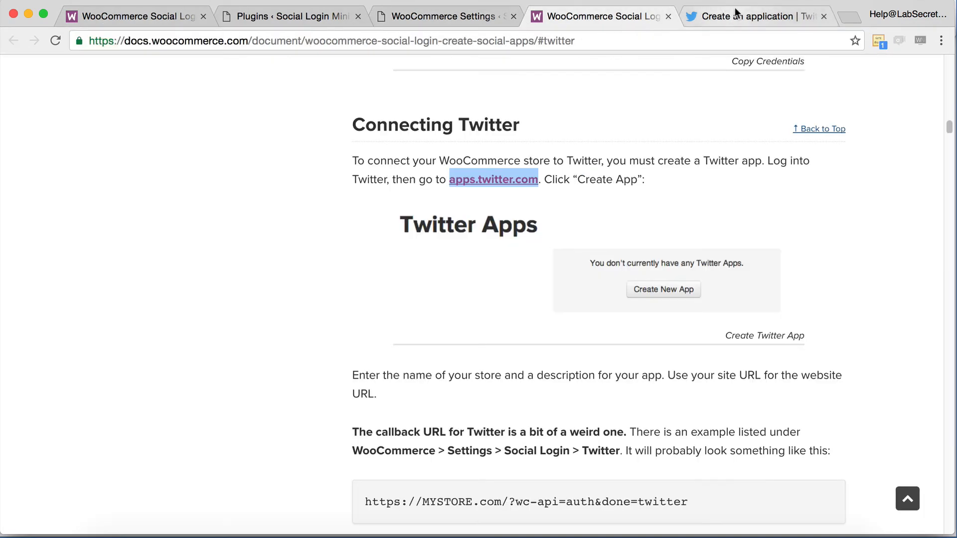
{"action": "left_click", "coordinate": [263, 416]}
{"action": "key", "text": "super+v"}
{"action": "scroll", "coordinate": [305, 417], "scroll_direction": "down", "scroll_amount": 5}
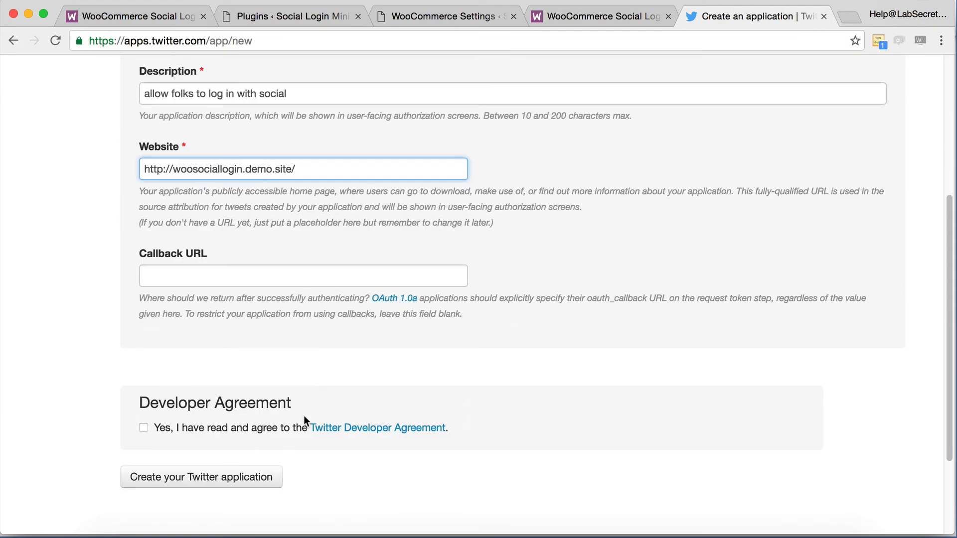
Step: Enter the WooCommerce Twitter callback URL, accept the Developer Agreement, and create the app
{"action": "left_click", "coordinate": [223, 277]}
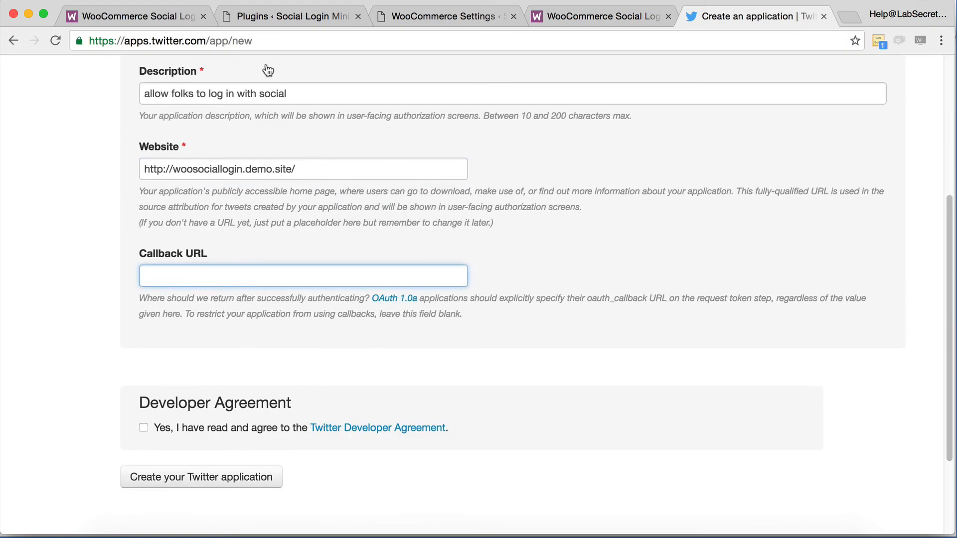
{"action": "left_click", "coordinate": [414, 17]}
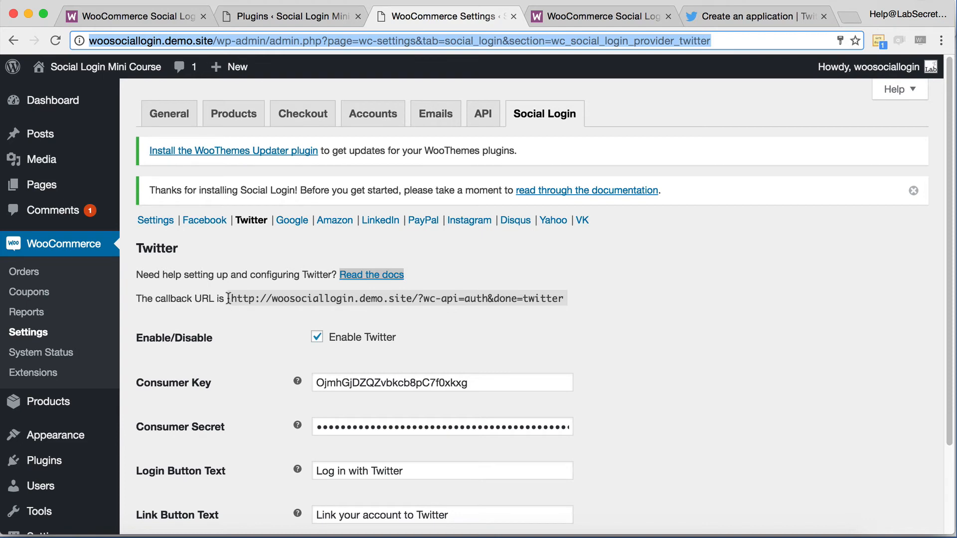
{"action": "left_click_drag", "start_coordinate": [228, 298], "coordinate": [567, 295]}
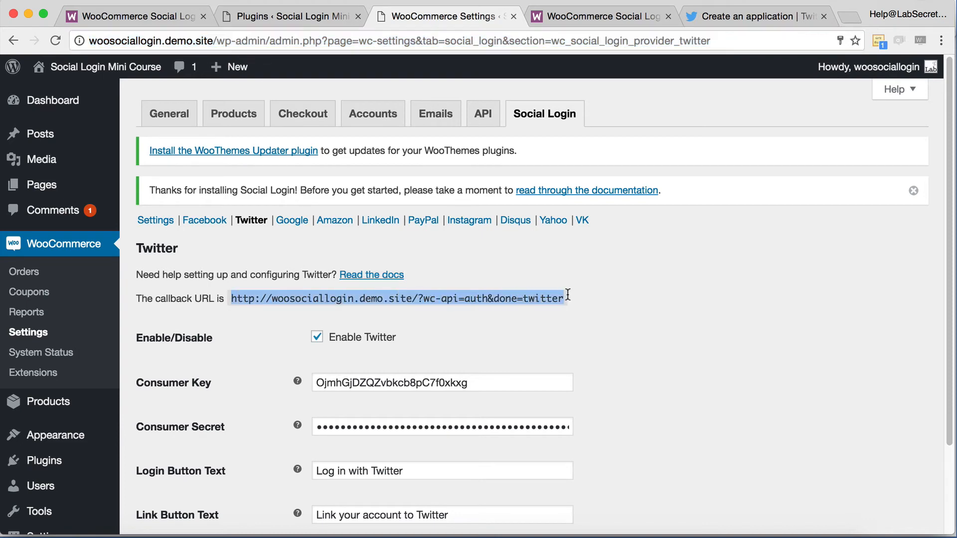
{"action": "left_click", "coordinate": [593, 16]}
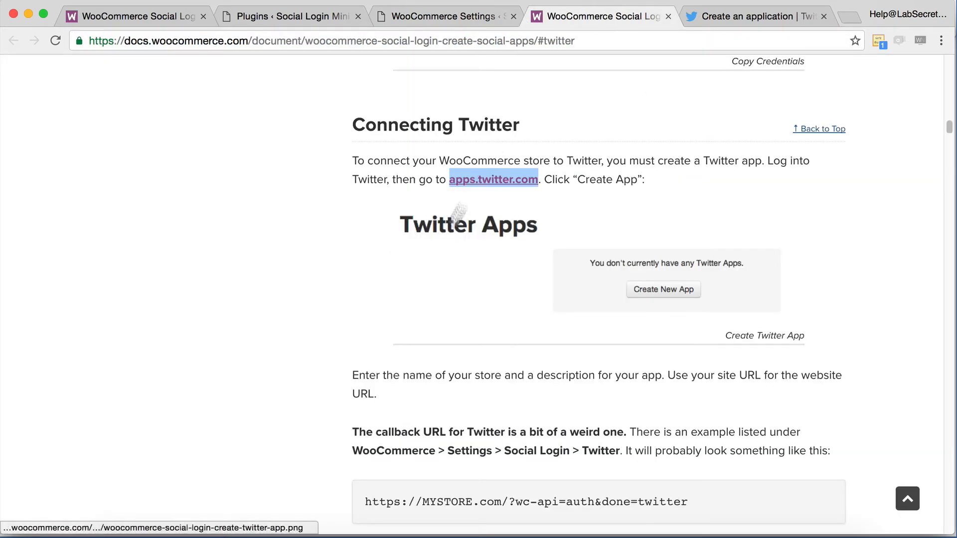
{"action": "left_click_drag", "start_coordinate": [623, 18], "coordinate": [748, 16]}
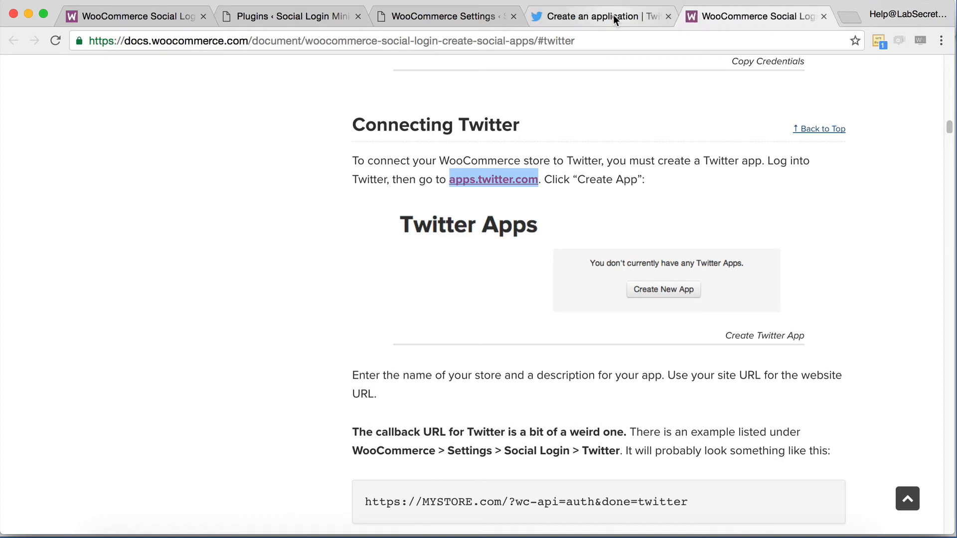
{"action": "left_click", "coordinate": [615, 19]}
{"action": "left_click", "coordinate": [394, 358]}
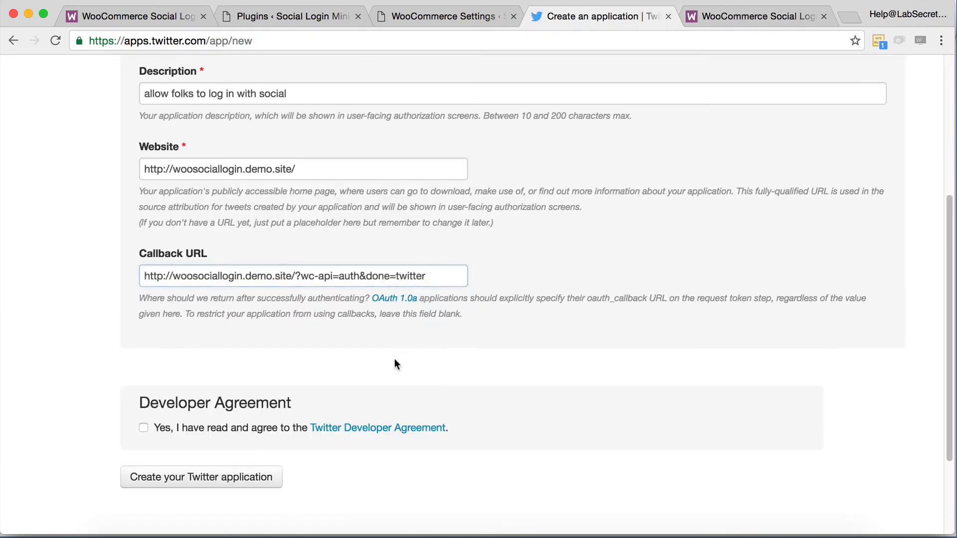
{"action": "left_click", "coordinate": [144, 428]}
{"action": "left_click", "coordinate": [214, 481]}
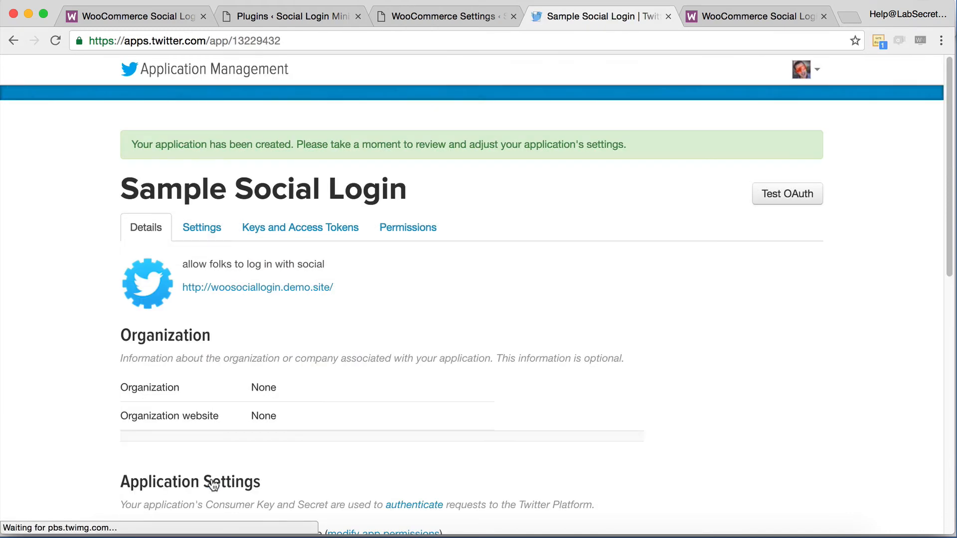
Step: Copy the new app's Consumer Key into WooCommerce's Twitter Consumer Key field
{"action": "left_click", "coordinate": [307, 241]}
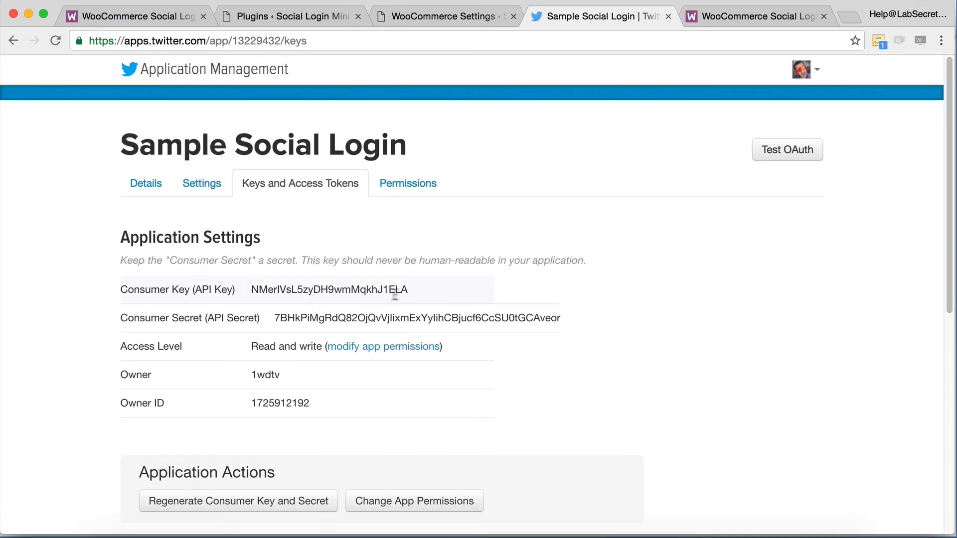
{"action": "left_click_drag", "start_coordinate": [411, 291], "coordinate": [253, 287]}
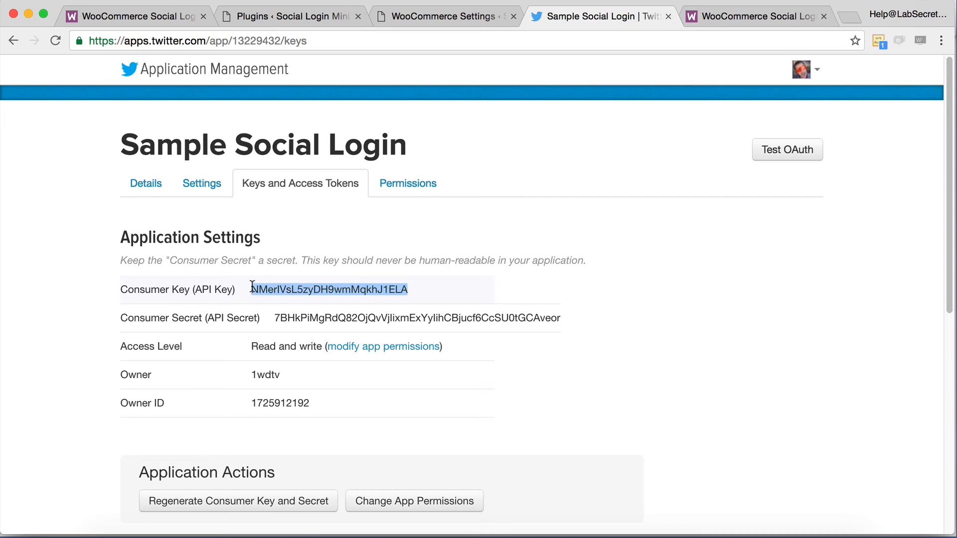
{"action": "left_click", "coordinate": [390, 22]}
{"action": "scroll", "coordinate": [393, 226], "scroll_direction": "down", "scroll_amount": 1}
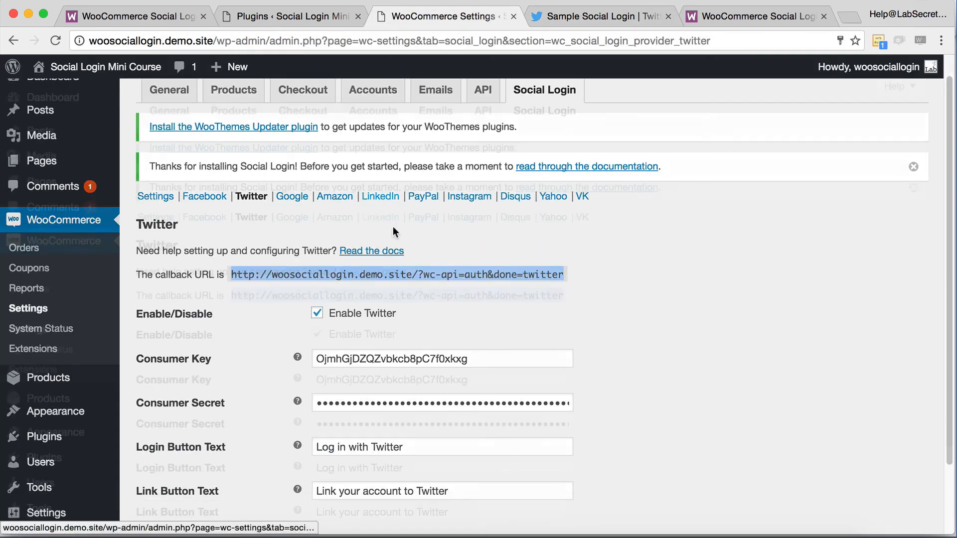
{"action": "left_click", "coordinate": [466, 359]}
{"action": "left_click_drag", "start_coordinate": [468, 359], "coordinate": [309, 348]}
{"action": "left_click", "coordinate": [760, 204]}
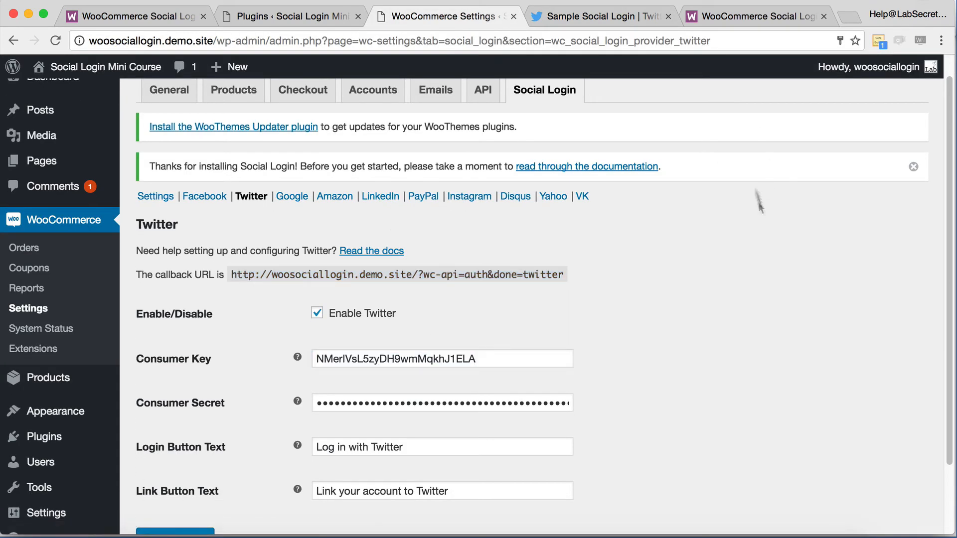
Step: Replace the old Twitter Consumer Secret with the new app's secret
{"action": "left_click", "coordinate": [547, 18]}
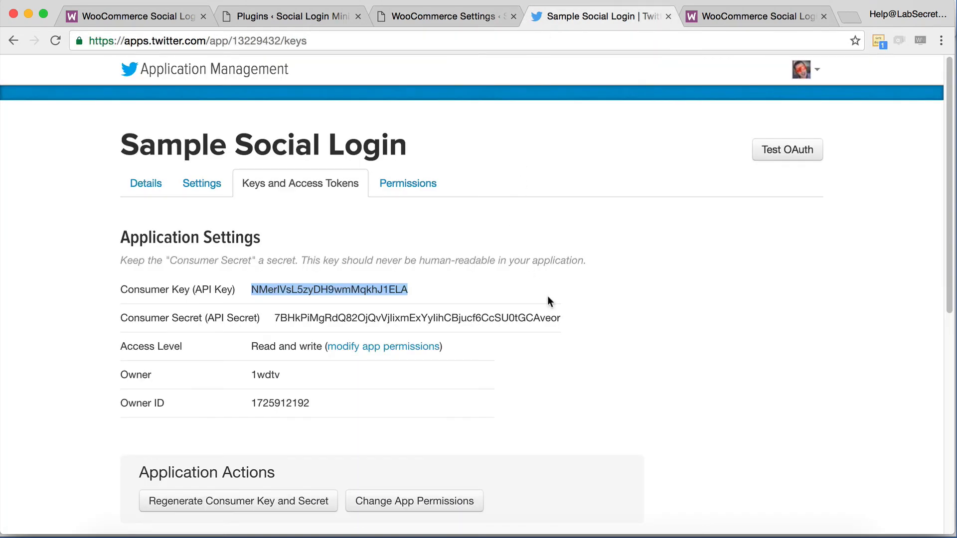
{"action": "left_click_drag", "start_coordinate": [560, 319], "coordinate": [274, 316]}
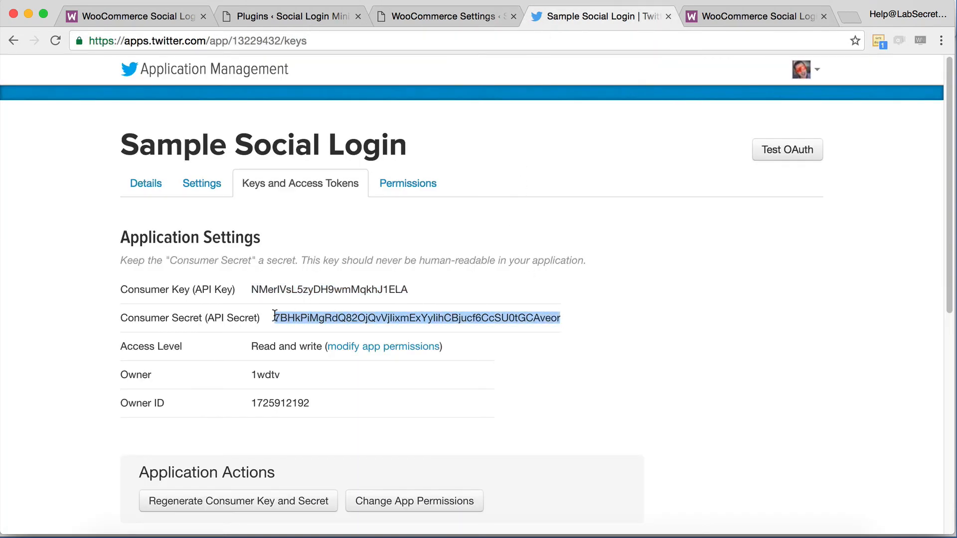
{"action": "left_click", "coordinate": [459, 17]}
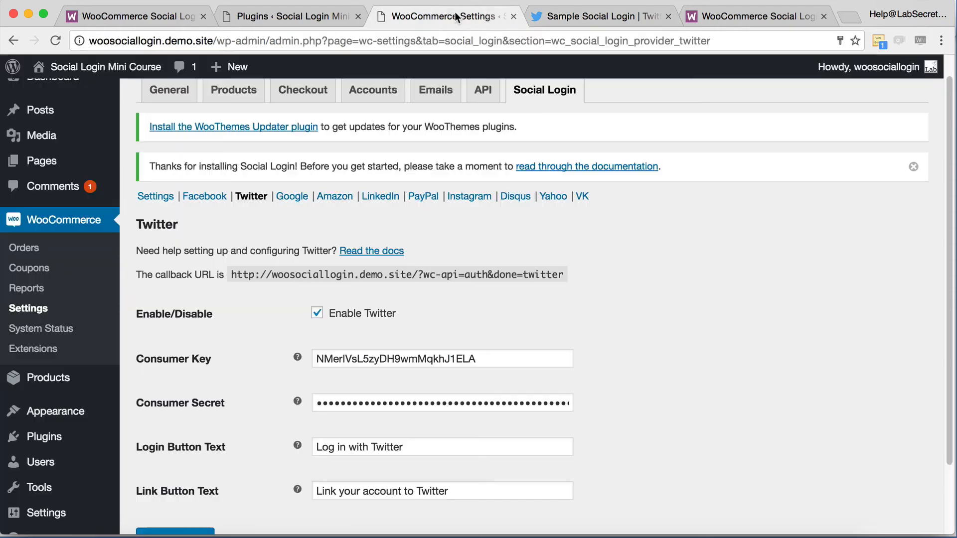
{"action": "left_click", "coordinate": [424, 403]}
{"action": "key", "text": "ctrl+a"}
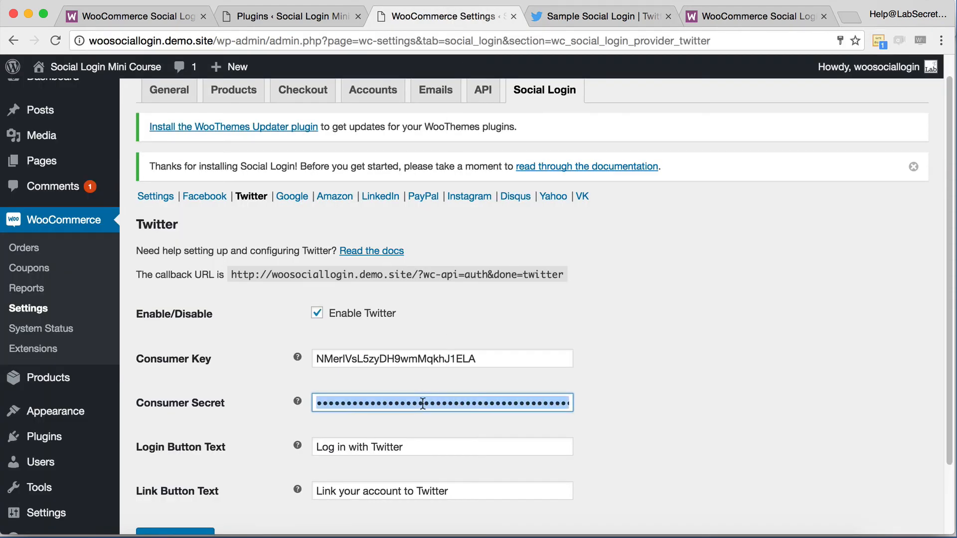
{"action": "key", "text": "BackSpace"}
{"action": "key", "text": "ctrl+v"}
{"action": "left_click", "coordinate": [634, 301]}
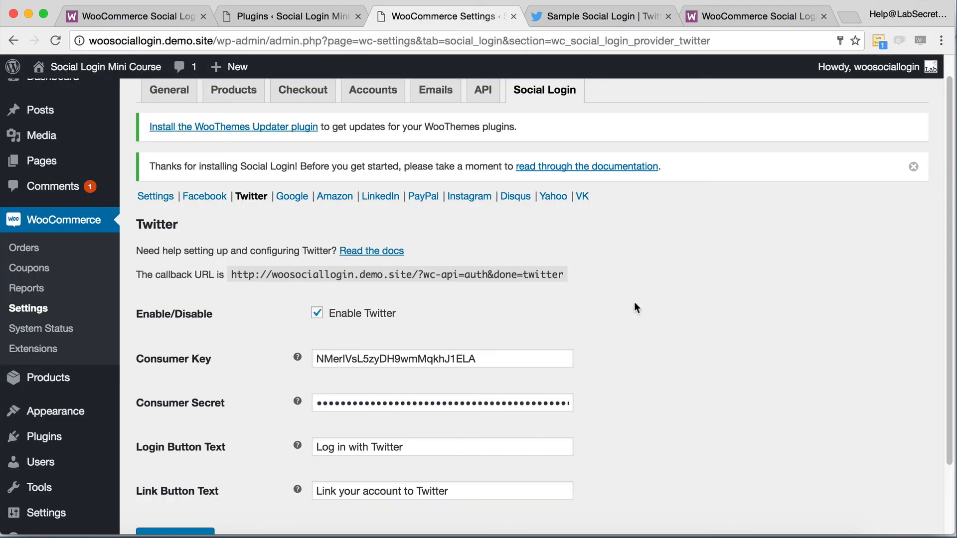
{"action": "scroll", "coordinate": [634, 302], "scroll_direction": "down", "scroll_amount": 3}
Step: Review the Twitter login and link button labels and save the settings
{"action": "left_click", "coordinate": [418, 372]}
{"action": "left_click", "coordinate": [441, 409]}
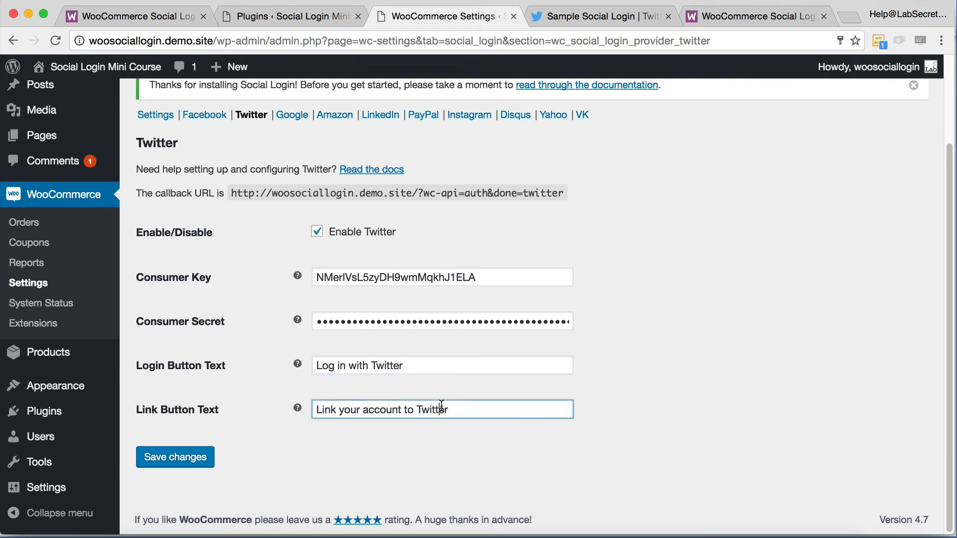
{"action": "left_click", "coordinate": [394, 369]}
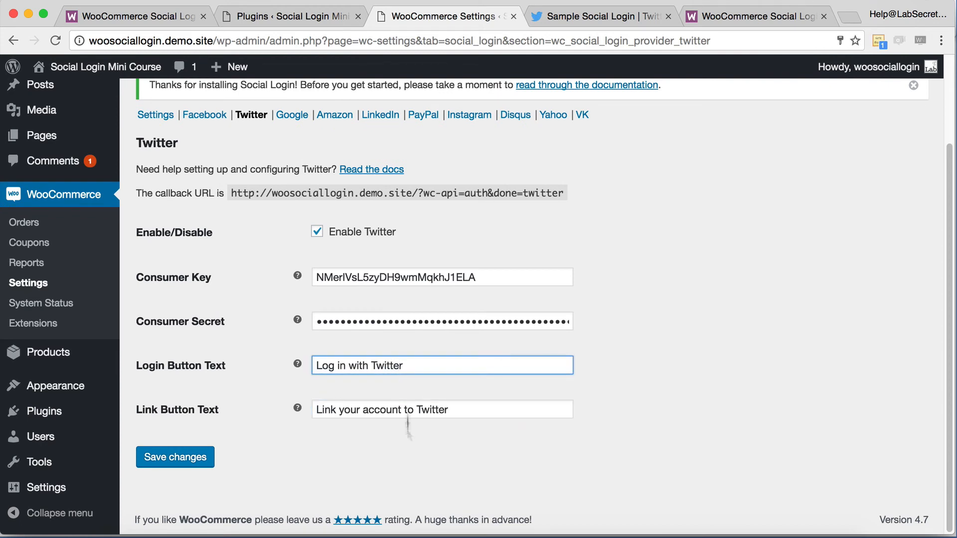
{"action": "left_click", "coordinate": [408, 409]}
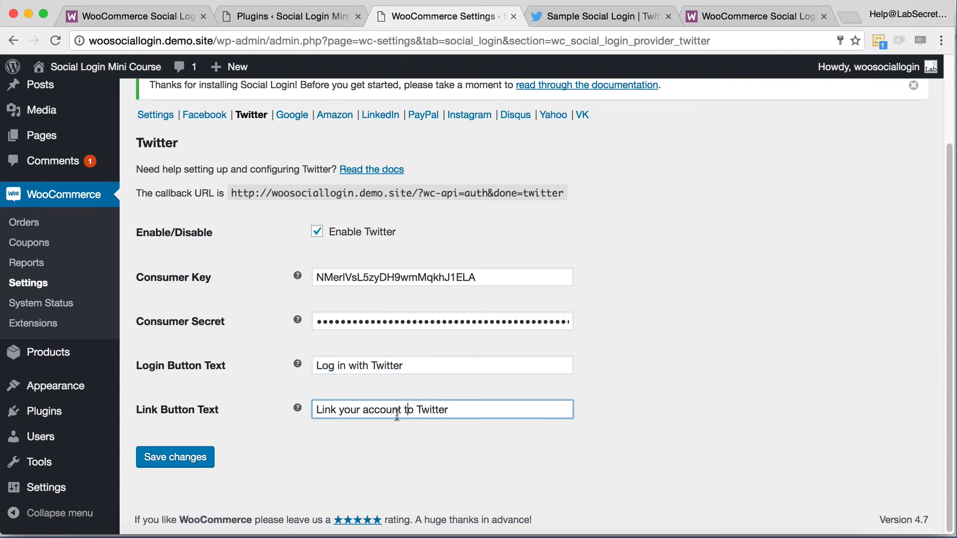
{"action": "left_click", "coordinate": [199, 457]}
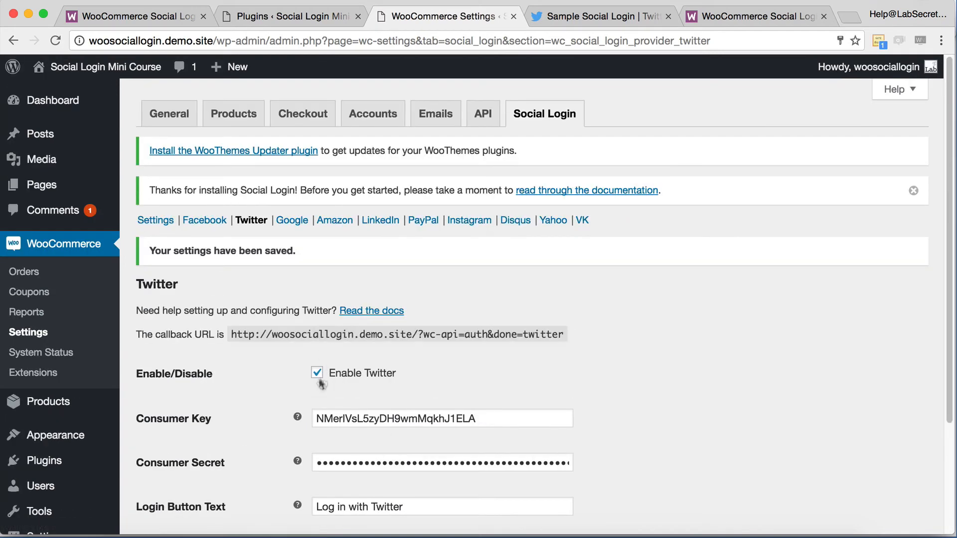
Step: Open the Google provider settings in WooCommerce Social Login
{"action": "scroll", "coordinate": [319, 379], "scroll_direction": "down", "scroll_amount": 2}
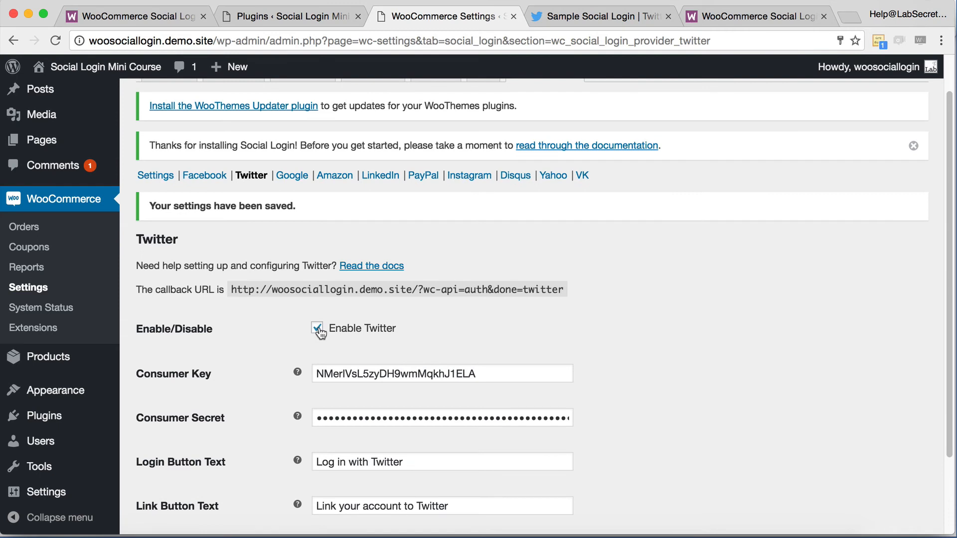
{"action": "scroll", "coordinate": [319, 332], "scroll_direction": "down", "scroll_amount": 1}
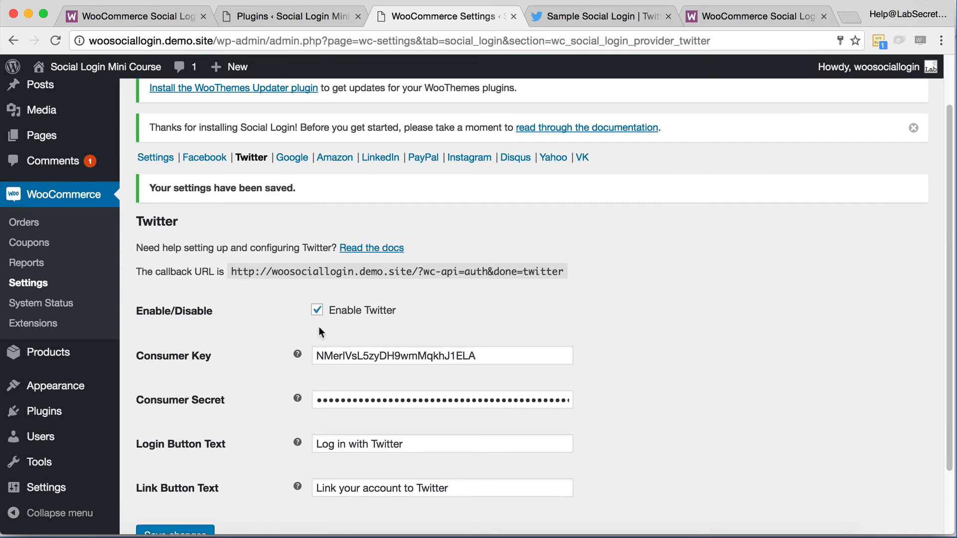
{"action": "left_click", "coordinate": [292, 157]}
Step: Close the leftover tabs and open the Google setup docs in a new tab
{"action": "left_click", "coordinate": [824, 16]}
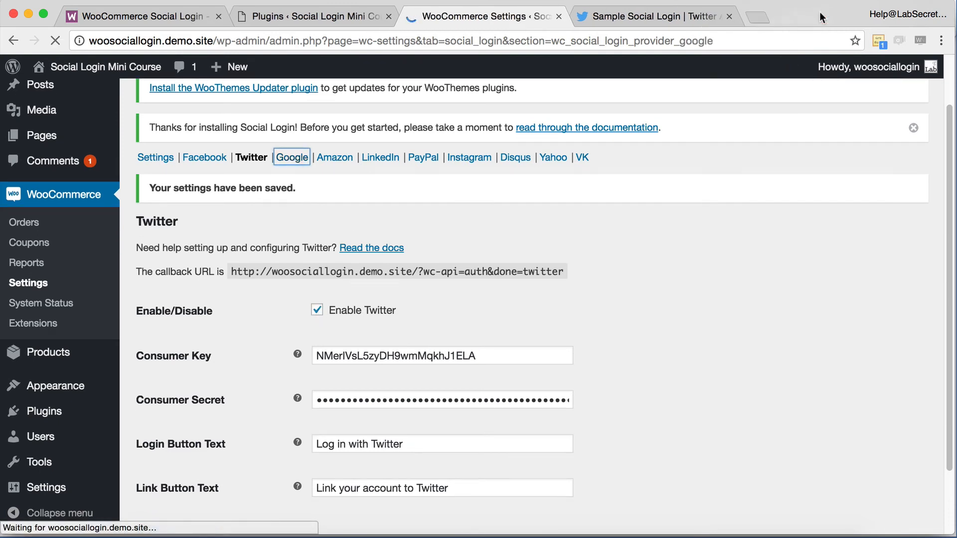
{"action": "left_click", "coordinate": [753, 17]}
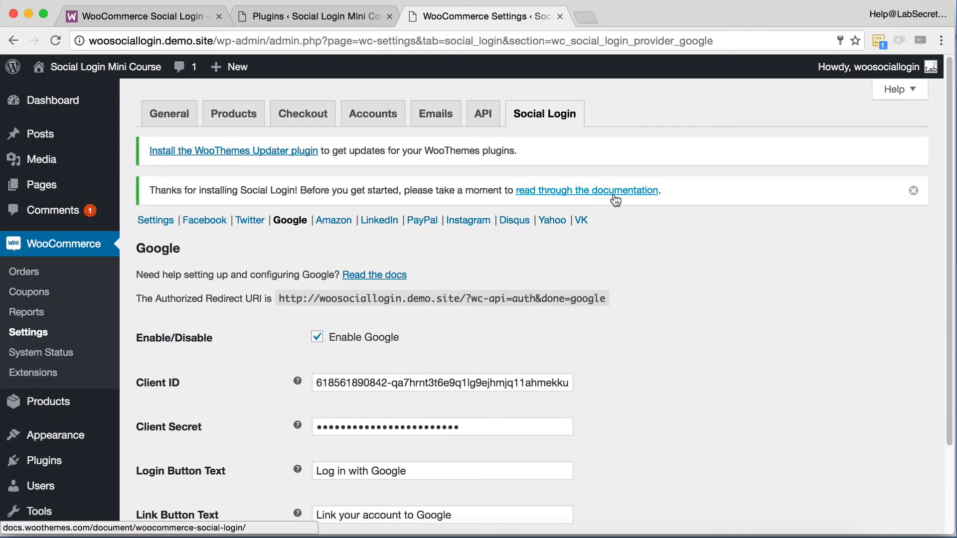
{"action": "scroll", "coordinate": [618, 197], "scroll_direction": "down", "scroll_amount": 2}
{"action": "right_click", "coordinate": [371, 239]}
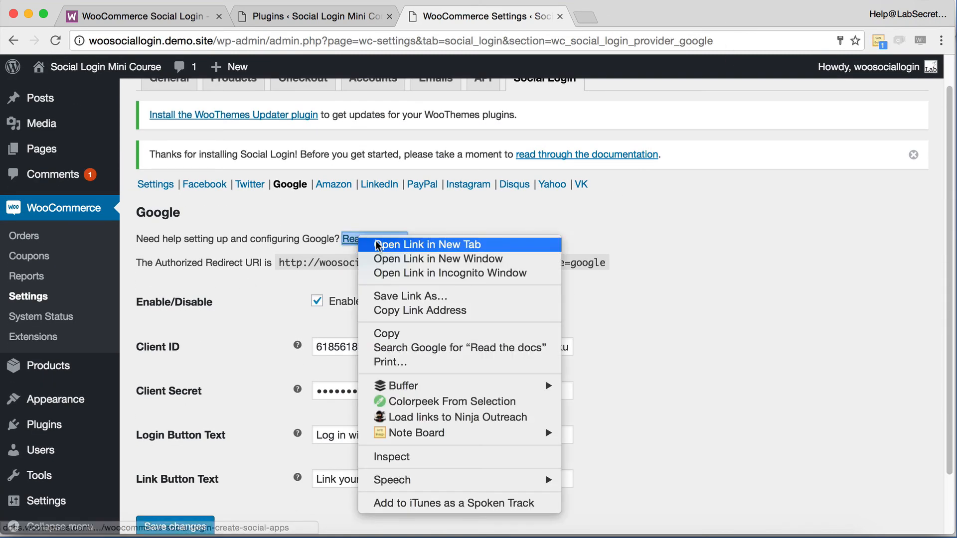
{"action": "left_click", "coordinate": [428, 246]}
{"action": "left_click", "coordinate": [604, 16]}
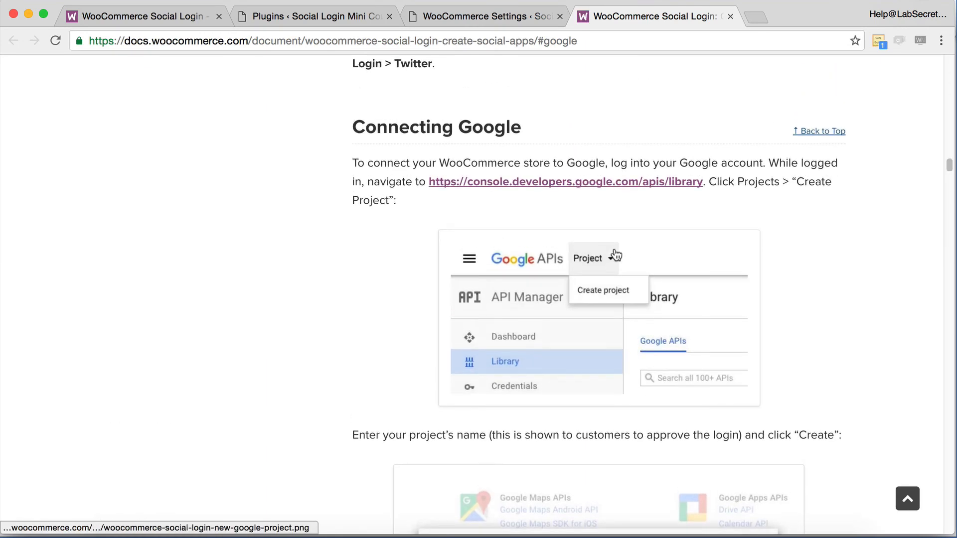
Step: Open the Google API Console library from the docs' link
{"action": "right_click", "coordinate": [596, 188]}
{"action": "left_click", "coordinate": [607, 190]}
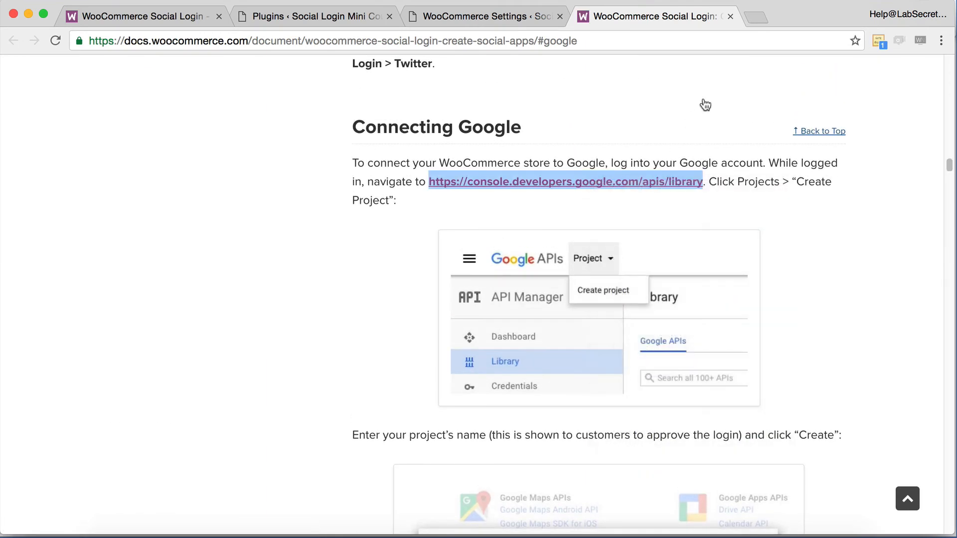
{"action": "left_click", "coordinate": [728, 19]}
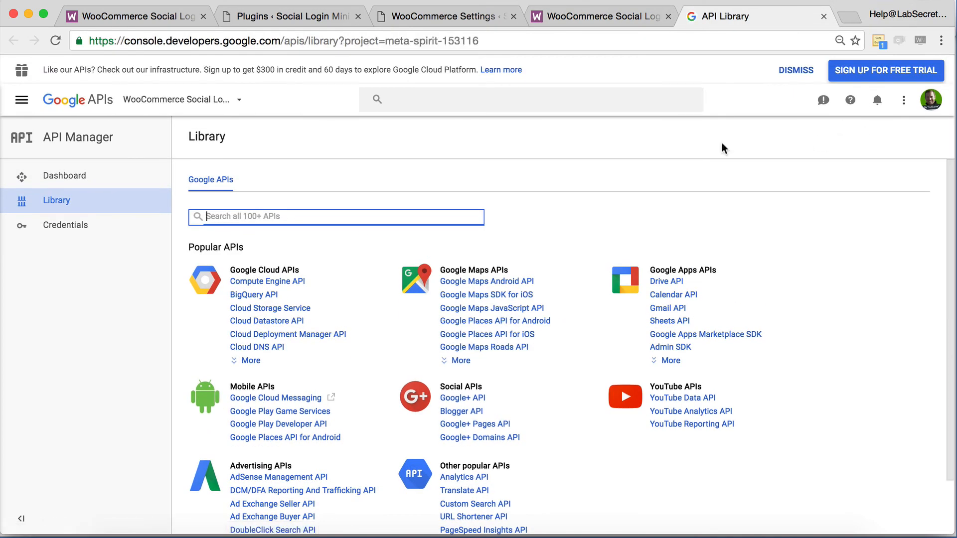
Step: Create a Google API Console project named 'New Social Login Auth'
{"action": "left_click", "coordinate": [239, 99]}
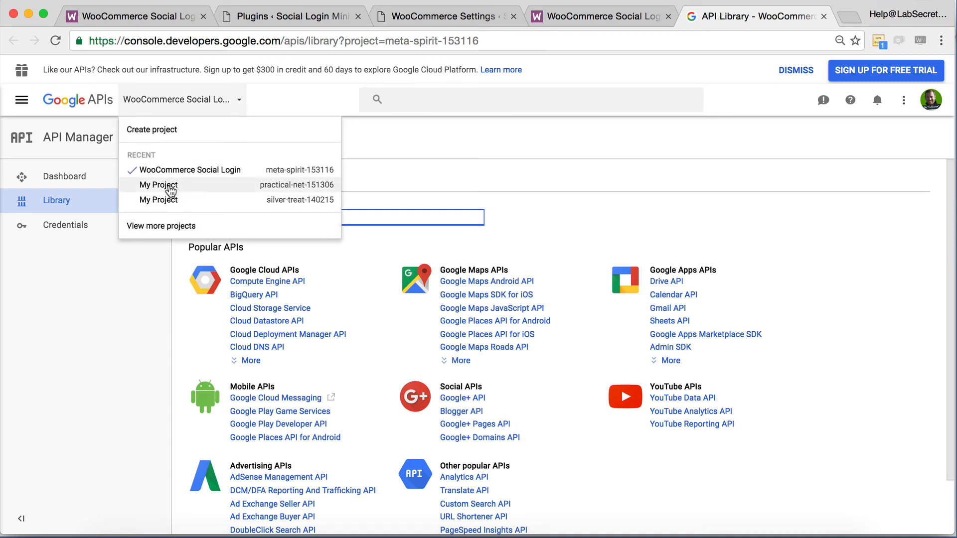
{"action": "left_click", "coordinate": [164, 129]}
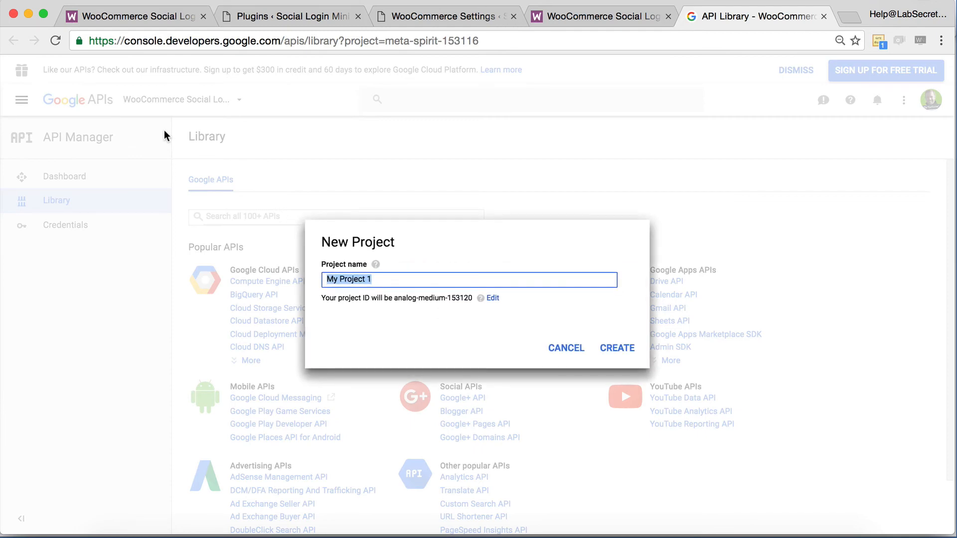
{"action": "key", "text": "super+0"}
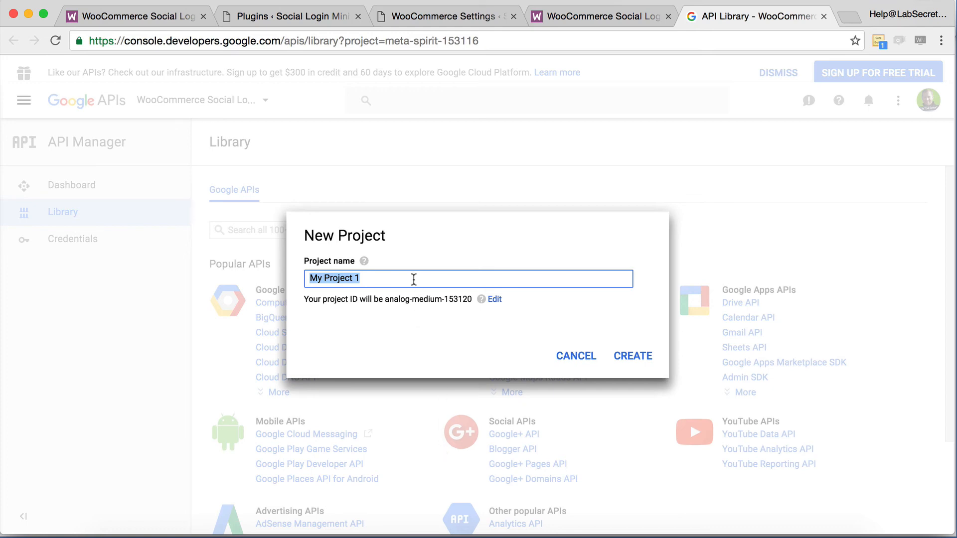
{"action": "type", "text": "New Social Logi"}
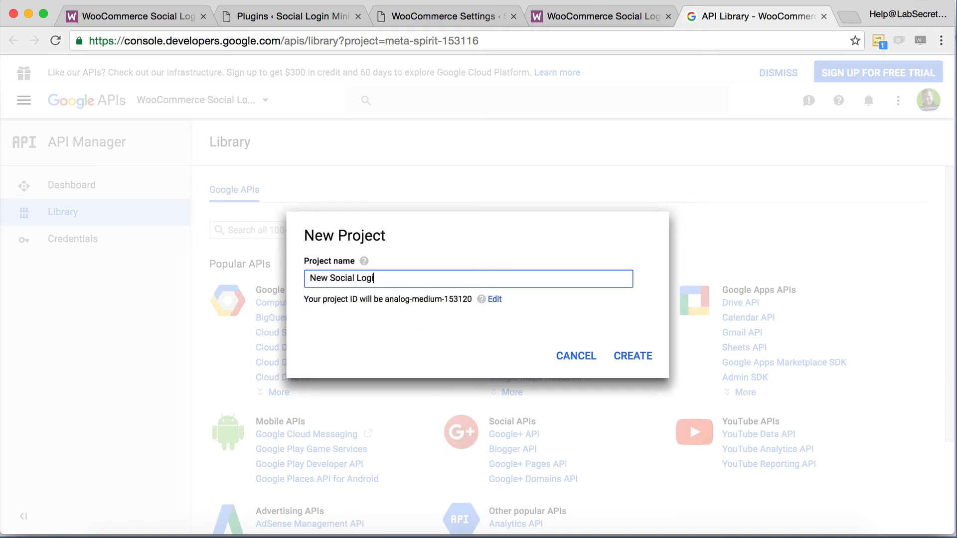
{"action": "type", "text": "th"}
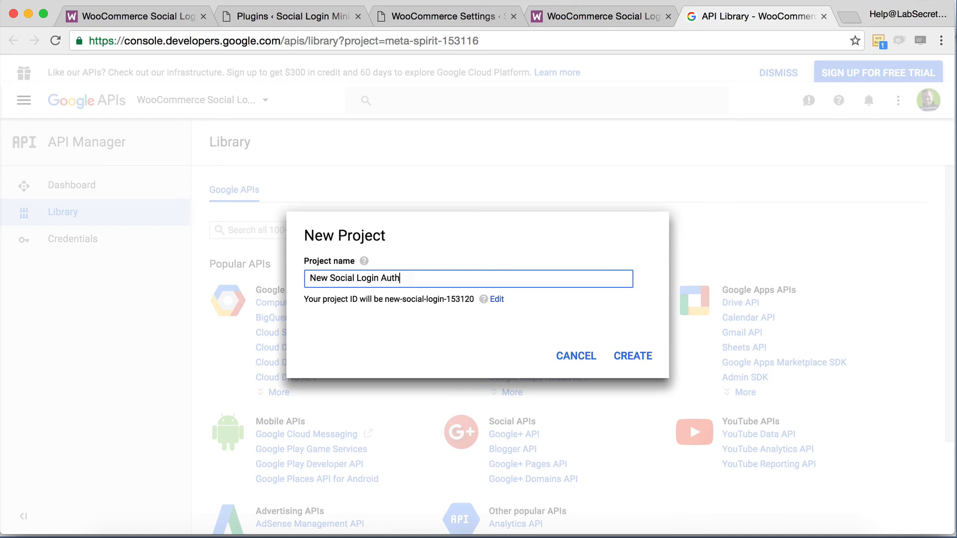
{"action": "left_click", "coordinate": [631, 356]}
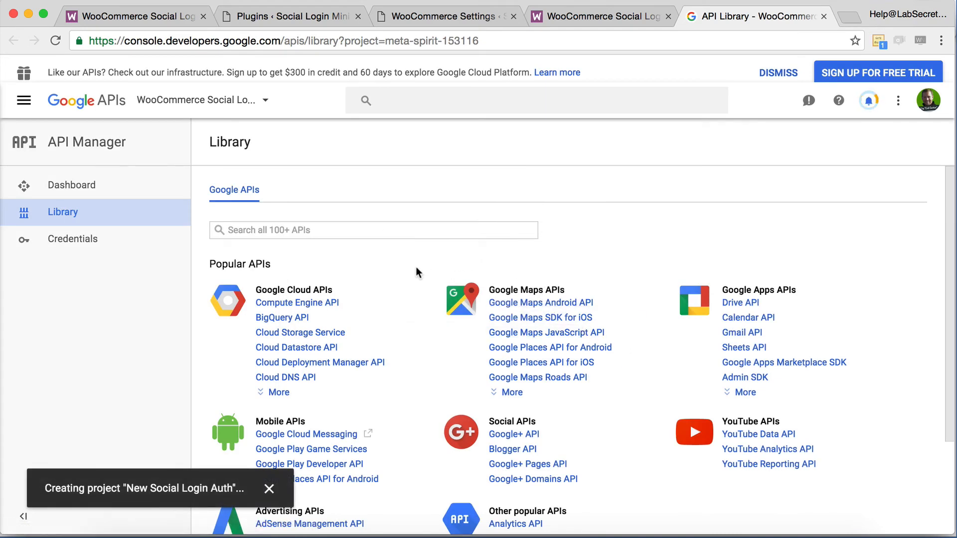
Step: Start a Web application OAuth client ID under Credentials, renaming it 'New client oauth'
{"action": "left_click", "coordinate": [65, 241]}
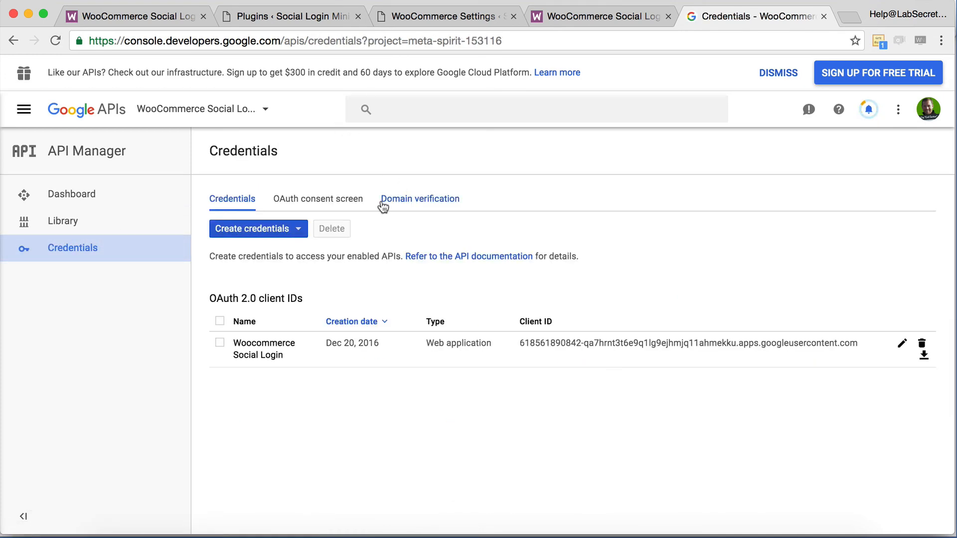
{"action": "left_click", "coordinate": [268, 232]}
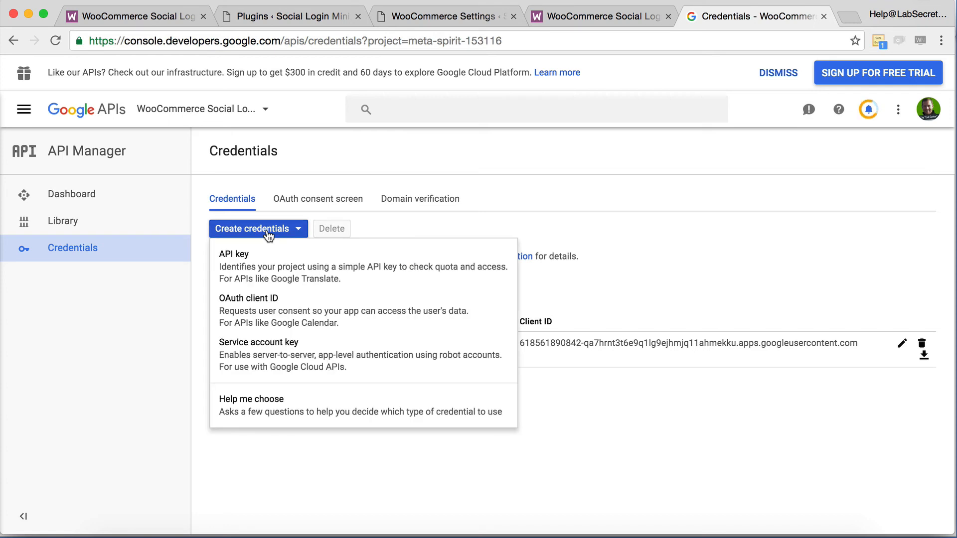
{"action": "left_click", "coordinate": [256, 304]}
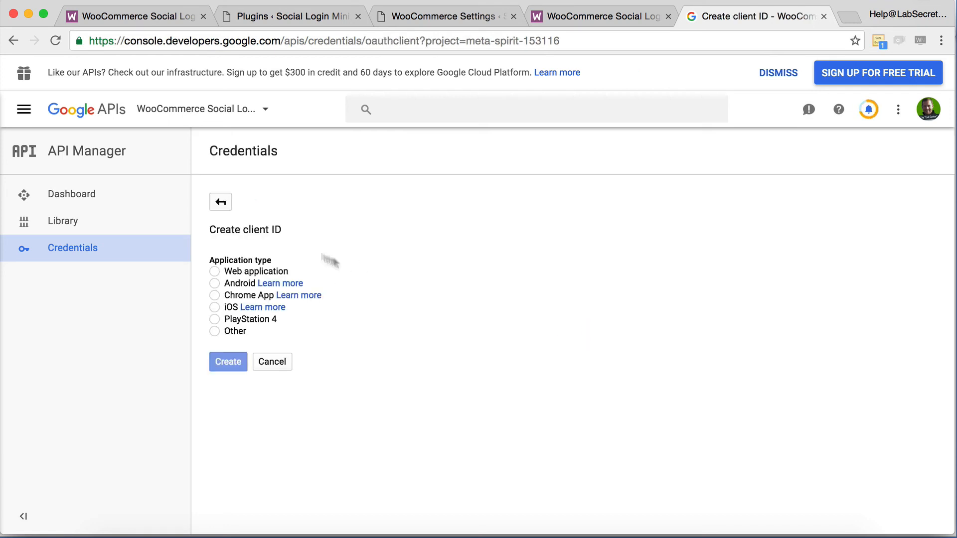
{"action": "left_click", "coordinate": [214, 271]}
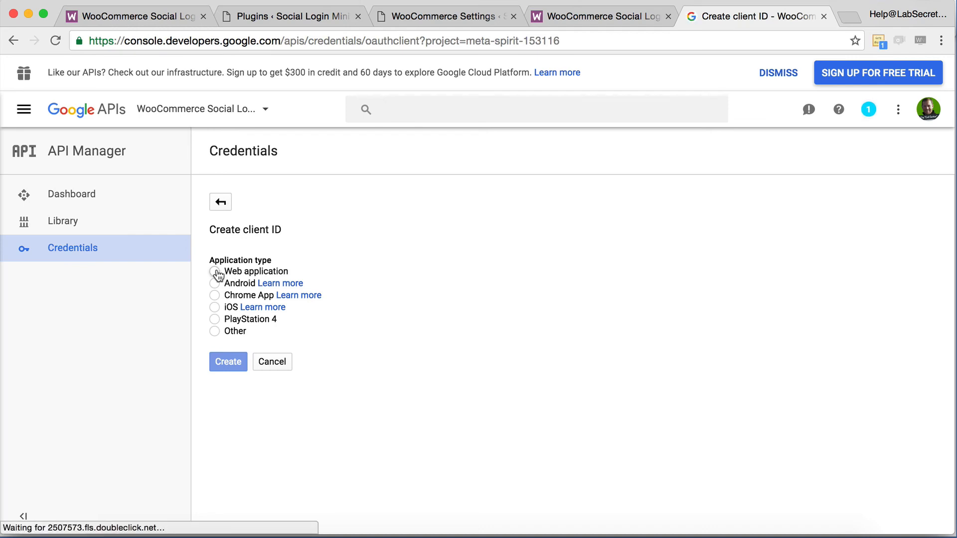
{"action": "scroll", "coordinate": [354, 262], "scroll_direction": "down", "scroll_amount": 3}
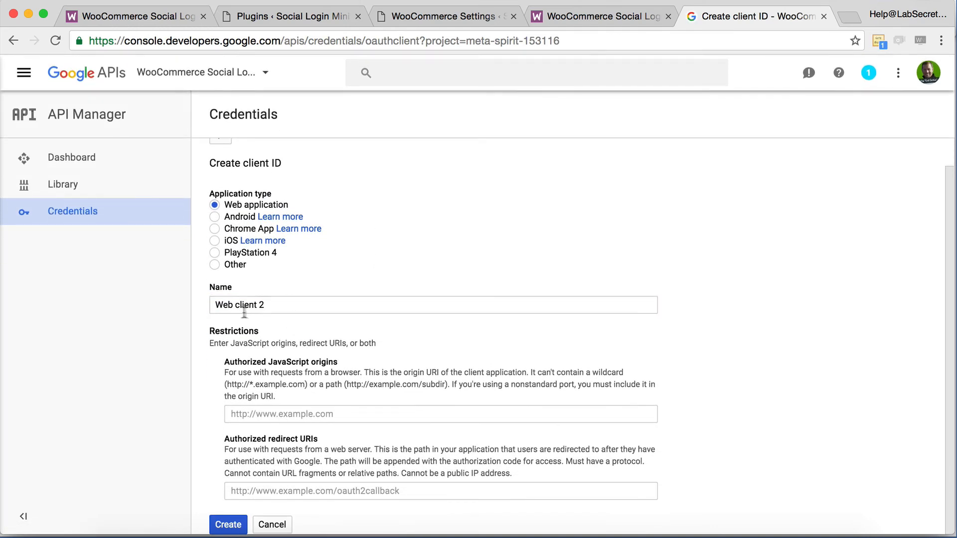
{"action": "triple_click", "coordinate": [231, 307]}
{"action": "left_click_drag", "start_coordinate": [296, 301], "coordinate": [195, 293]}
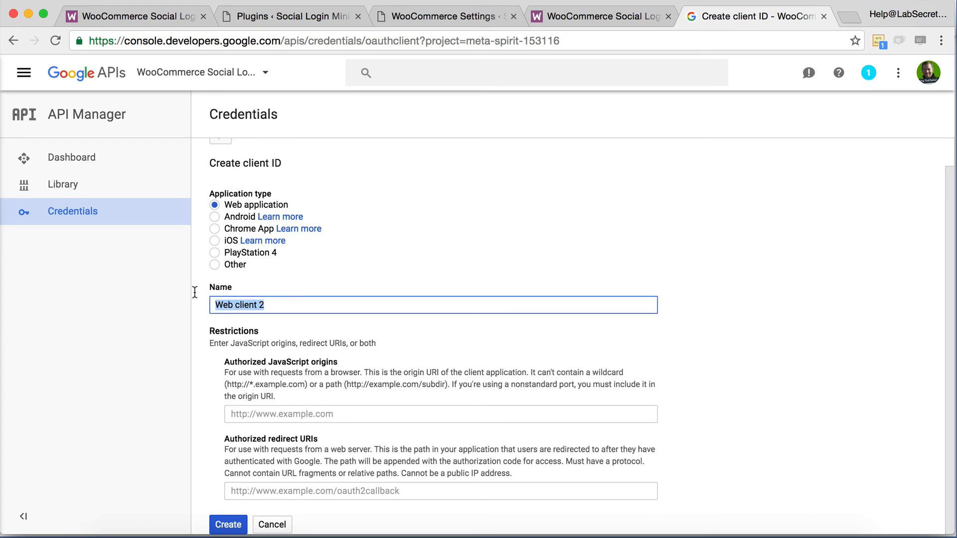
{"action": "type", "text": "New"}
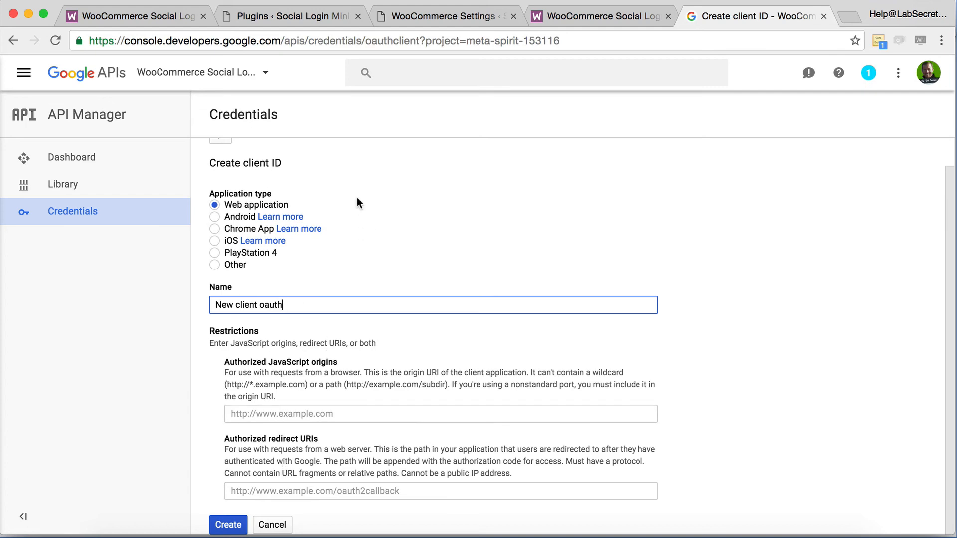
Step: Paste the store's Google redirect URI into Authorized redirect URIs and create the client
{"action": "left_click", "coordinate": [412, 17]}
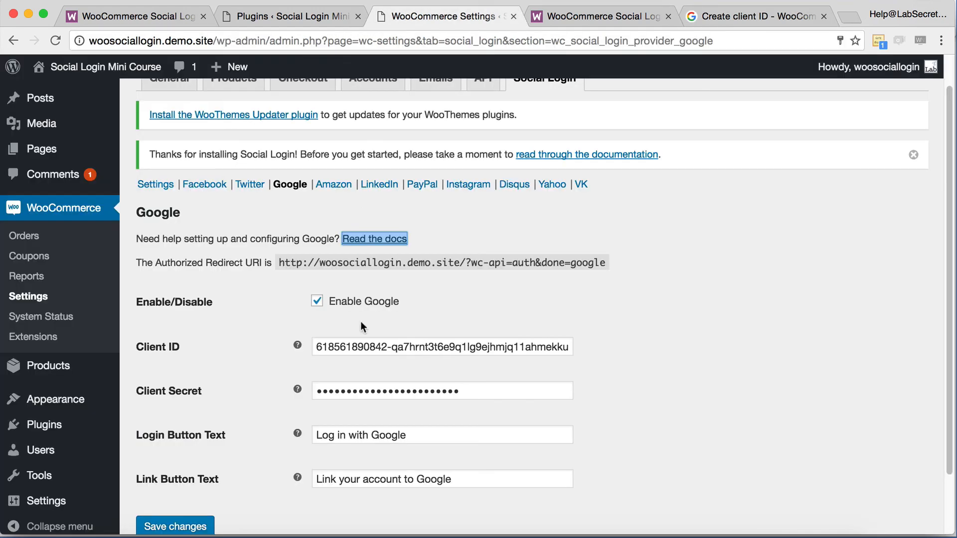
{"action": "left_click_drag", "start_coordinate": [281, 261], "coordinate": [605, 260]}
{"action": "key", "text": "super+c"}
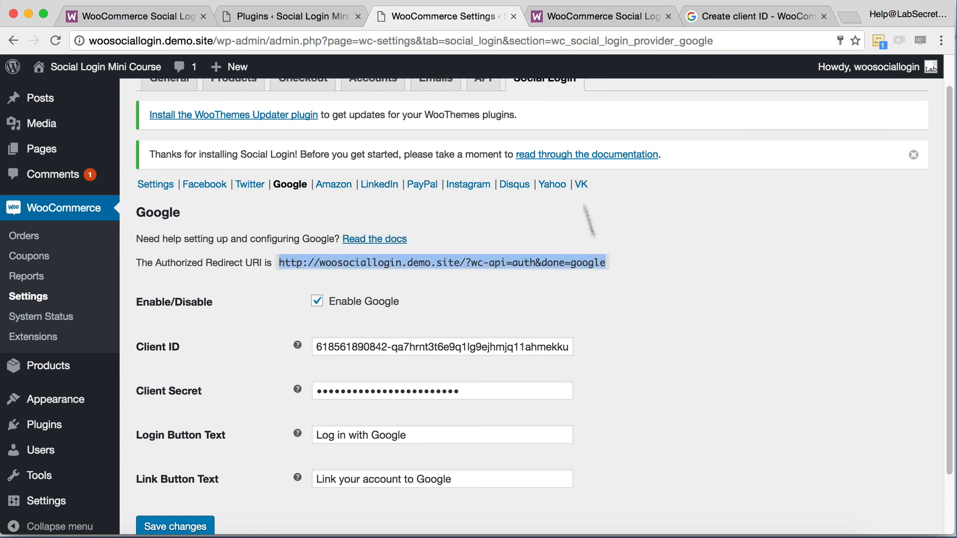
{"action": "left_click", "coordinate": [598, 16]}
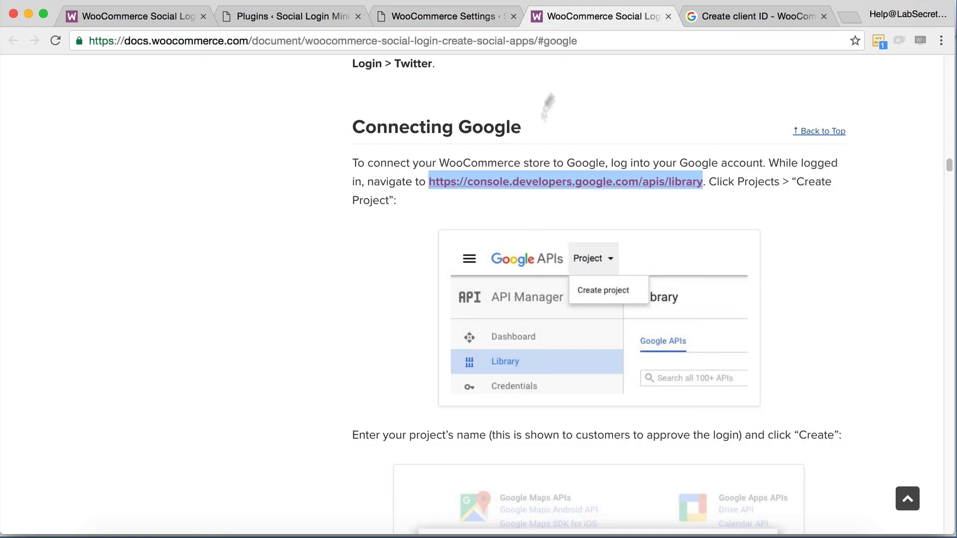
{"action": "left_click", "coordinate": [747, 17]}
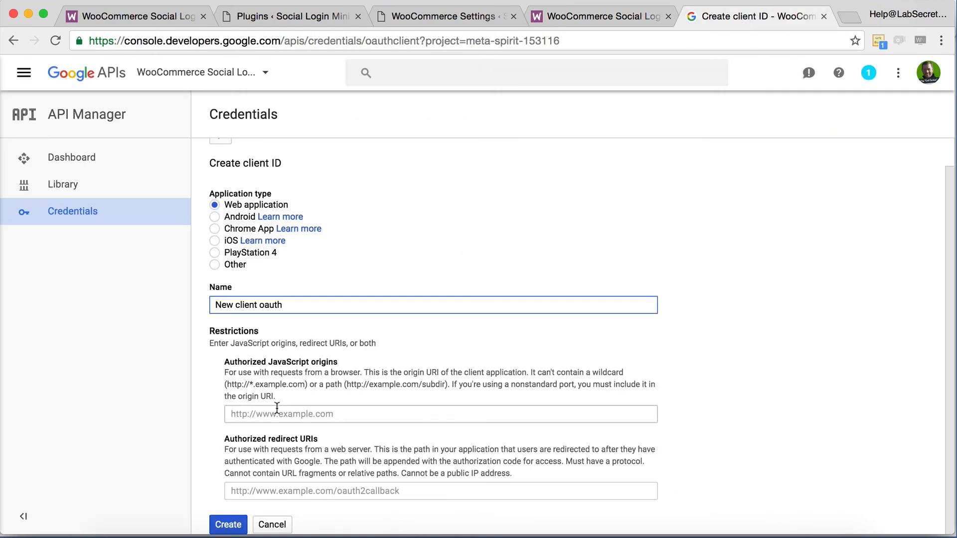
{"action": "left_click", "coordinate": [302, 483]}
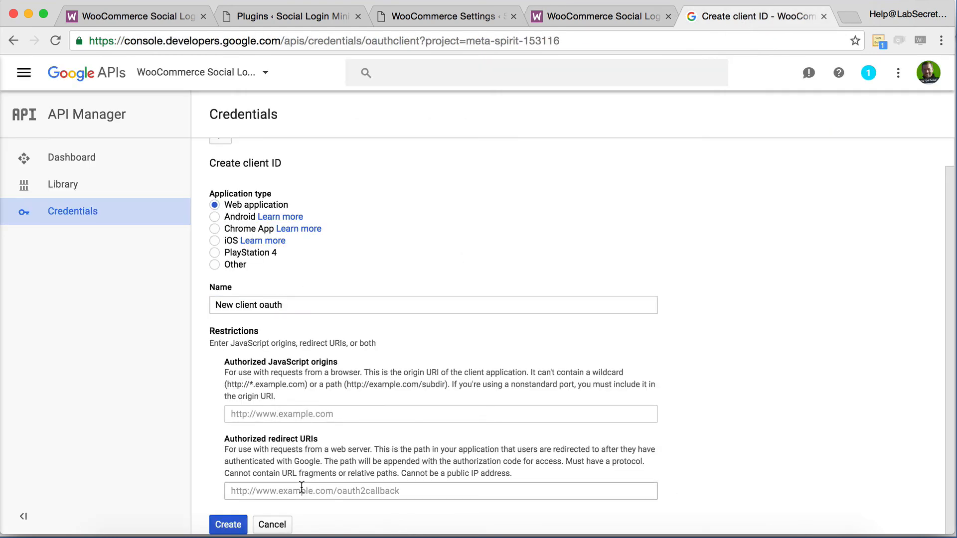
{"action": "key", "text": "super+v"}
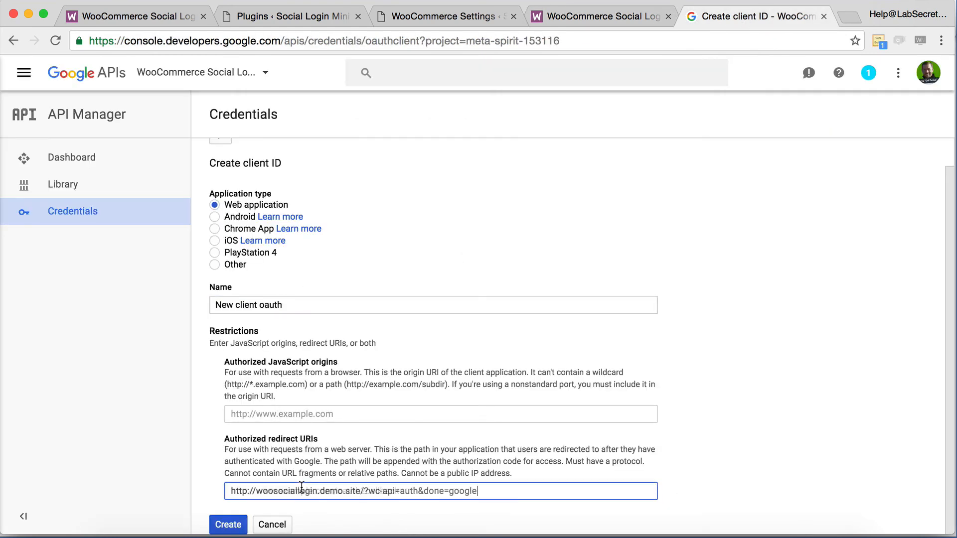
{"action": "left_click", "coordinate": [228, 525]}
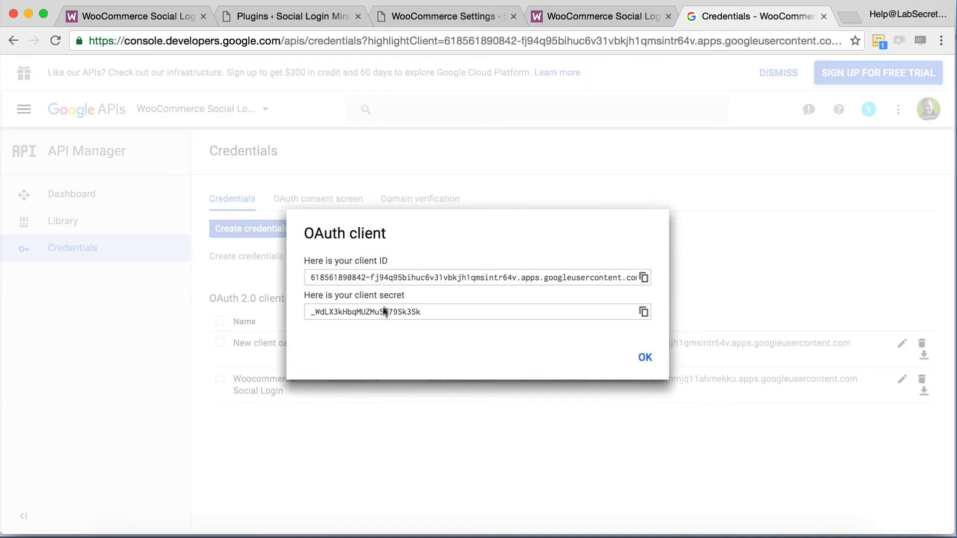
Step: Replace WooCommerce's Google Client ID with the new OAuth client ID
{"action": "left_click", "coordinate": [362, 278]}
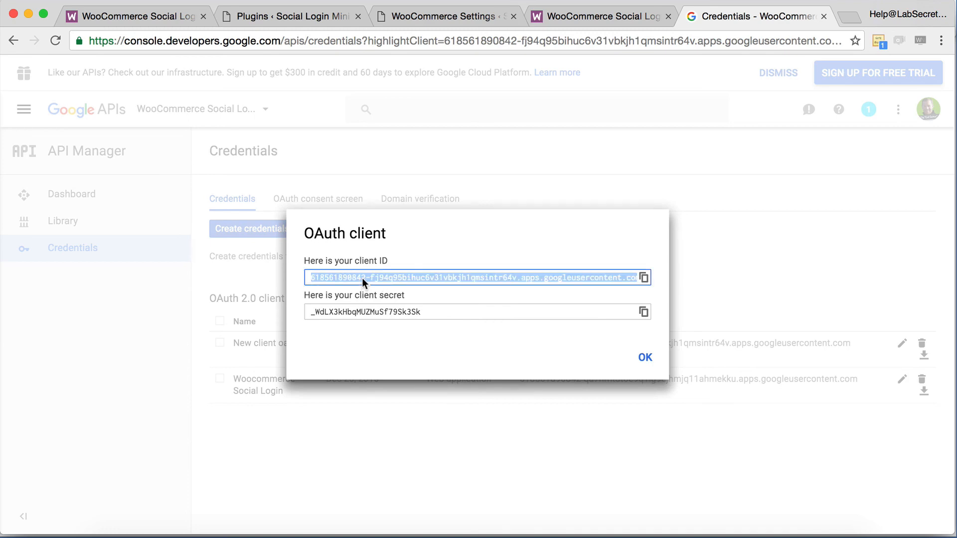
{"action": "left_click", "coordinate": [408, 15]}
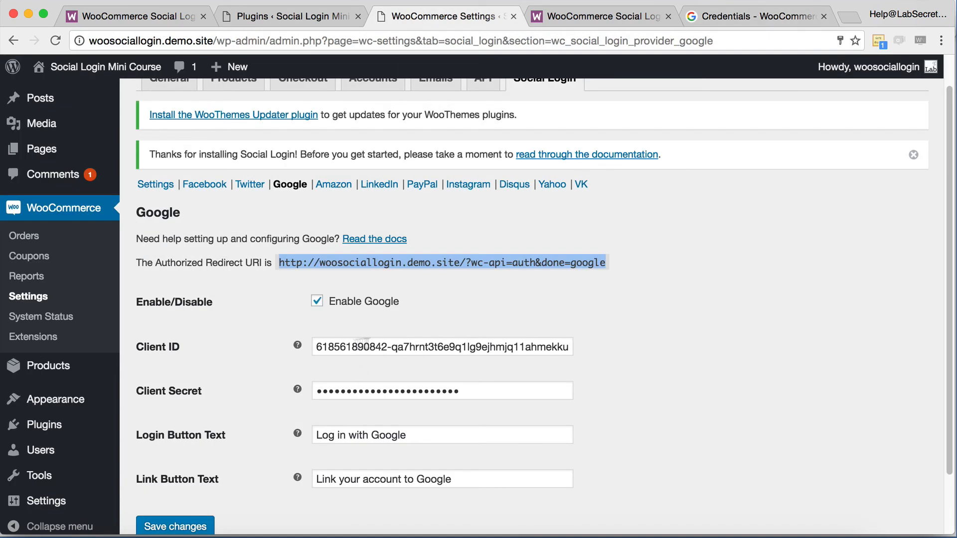
{"action": "left_click_drag", "start_coordinate": [316, 346], "coordinate": [641, 359]}
{"action": "key", "text": "BackSpace"}
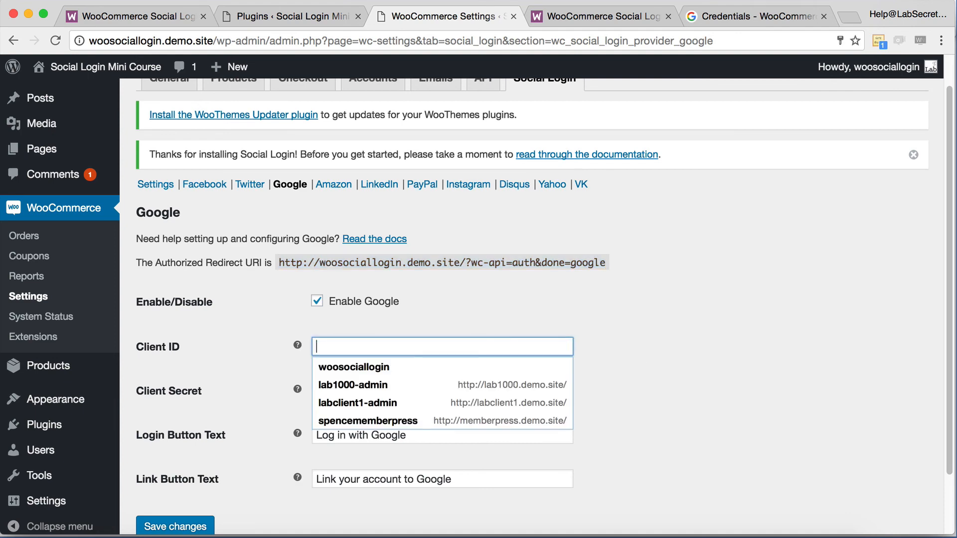
{"action": "key", "text": "super+v"}
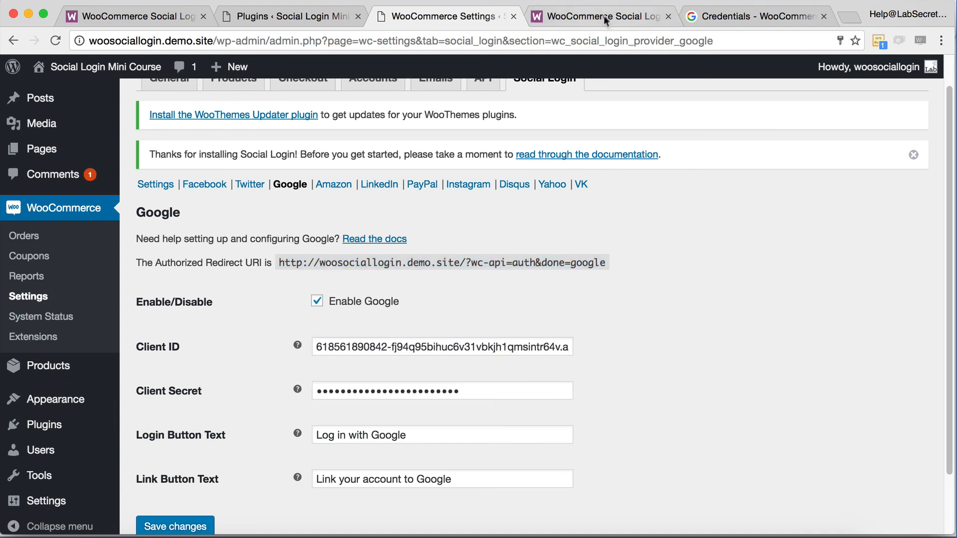
Step: Replace the Google Client Secret with the new OAuth client's secret
{"action": "left_click", "coordinate": [605, 15]}
{"action": "left_click", "coordinate": [752, 16]}
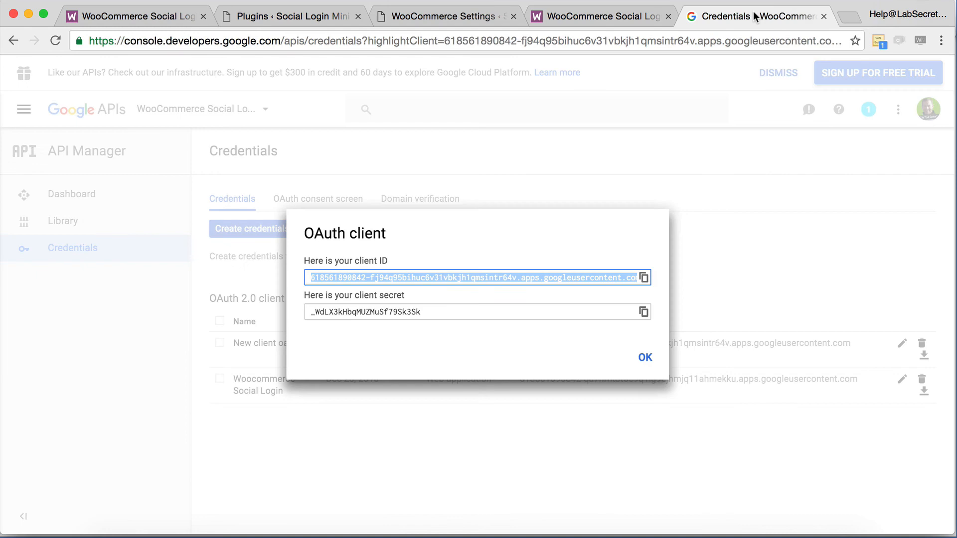
{"action": "double_click", "coordinate": [411, 312]}
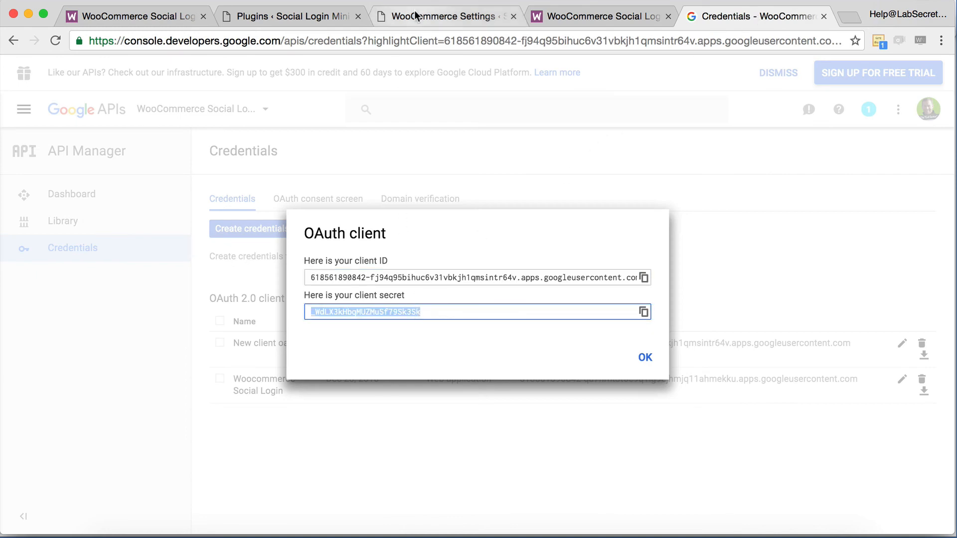
{"action": "left_click", "coordinate": [444, 16]}
{"action": "left_click_drag", "start_coordinate": [464, 390], "coordinate": [286, 372]}
{"action": "key", "text": "super+v"}
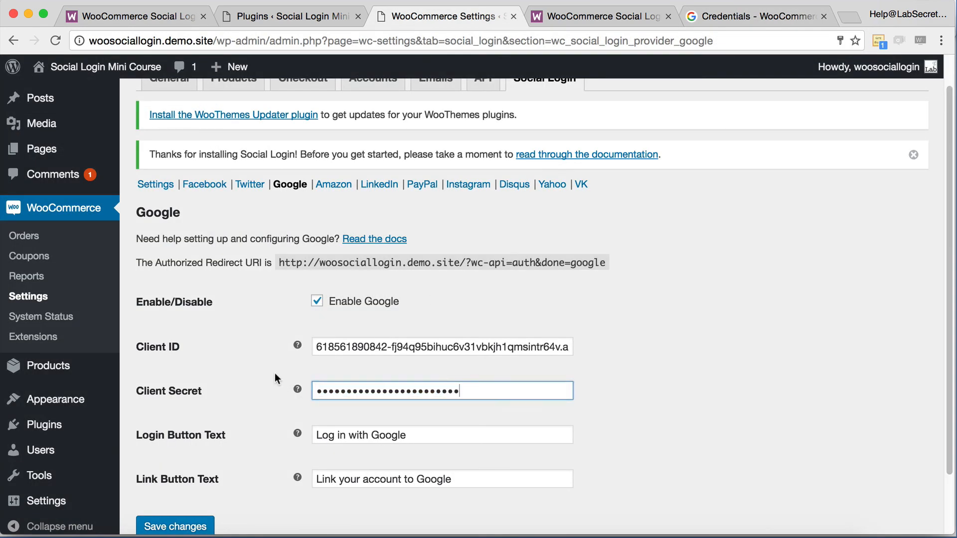
{"action": "left_click", "coordinate": [274, 373]}
Step: Keep Google login enabled, review the button text, and save the Google settings
{"action": "left_click", "coordinate": [316, 301]}
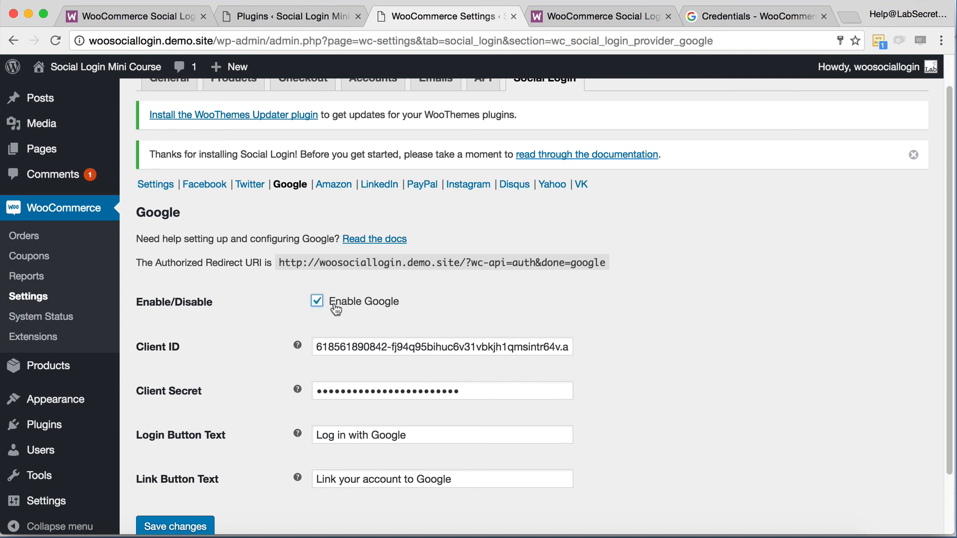
{"action": "left_click", "coordinate": [342, 441]}
{"action": "scroll", "coordinate": [213, 504], "scroll_direction": "down", "scroll_amount": 1}
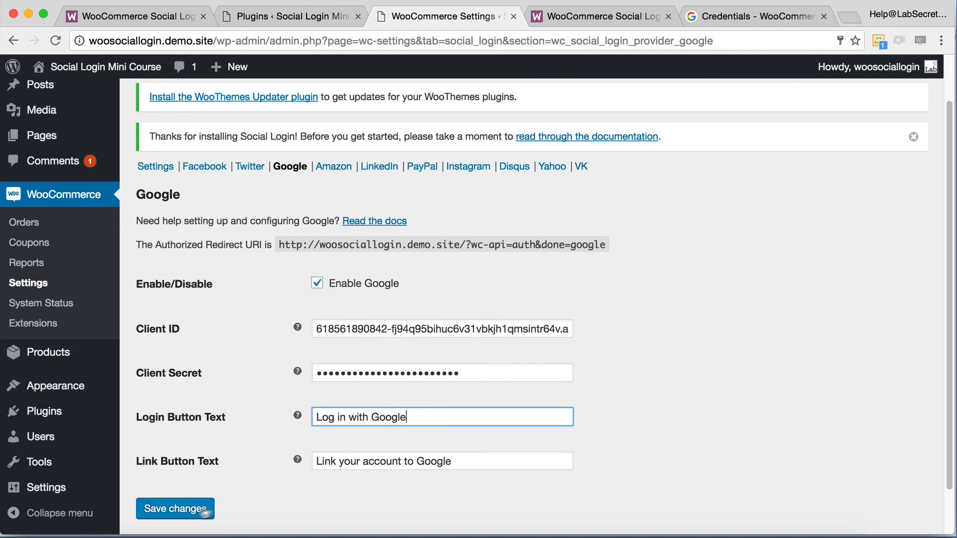
{"action": "left_click", "coordinate": [188, 511]}
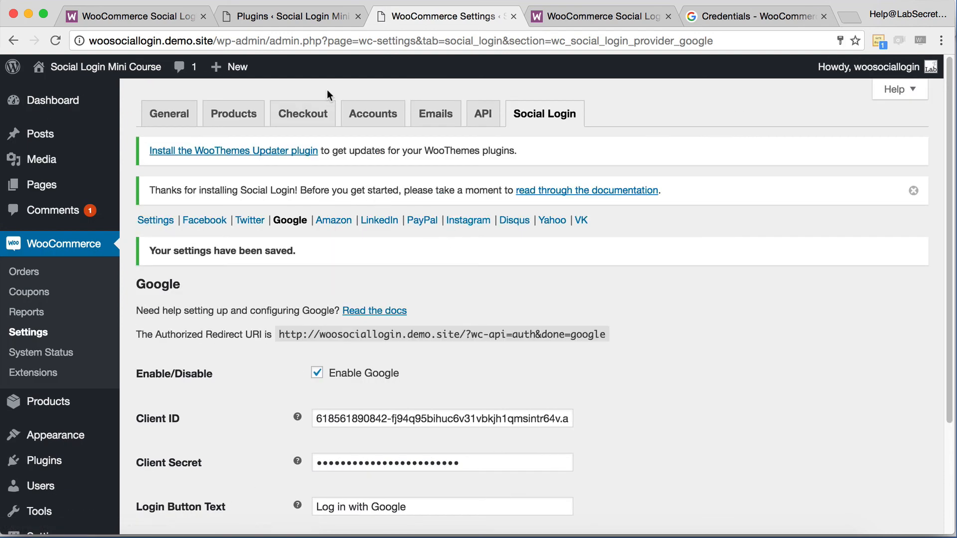
Step: In Social Login settings, drag the Google provider row above Facebook and Twitter and save the order
{"action": "left_click", "coordinate": [157, 220]}
{"action": "scroll", "coordinate": [494, 276], "scroll_direction": "down", "scroll_amount": 1}
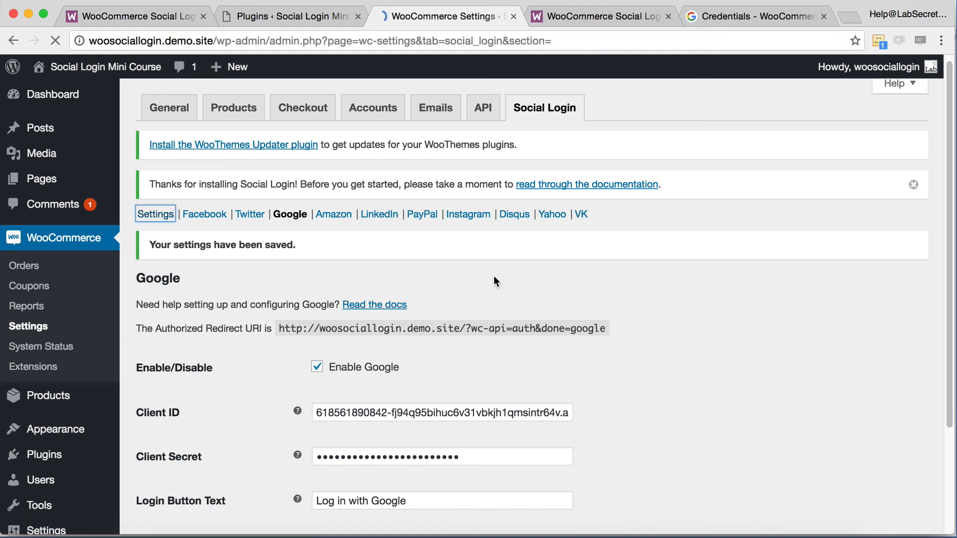
{"action": "scroll", "coordinate": [493, 276], "scroll_direction": "down", "scroll_amount": 10}
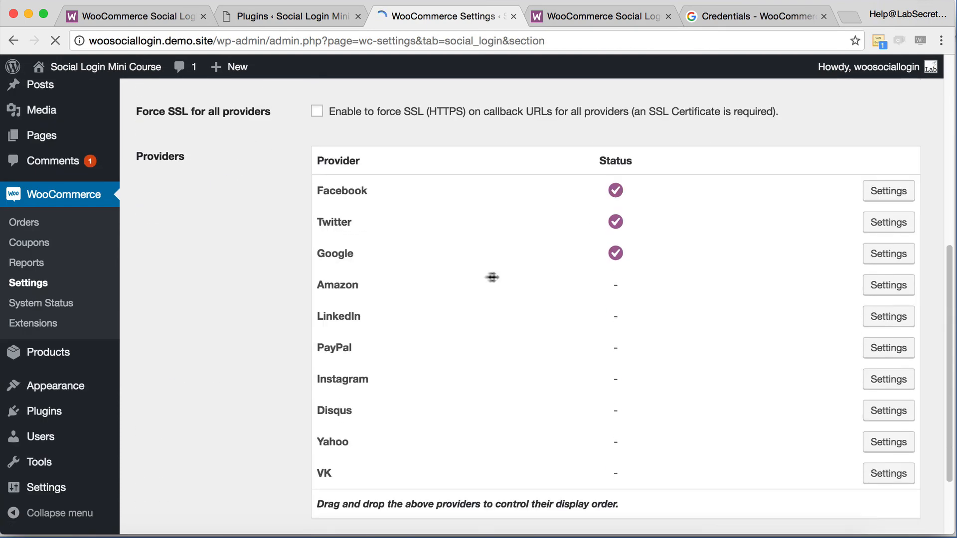
{"action": "left_click_drag", "start_coordinate": [365, 257], "coordinate": [374, 207]}
{"action": "left_click", "coordinate": [432, 252]}
{"action": "left_click_drag", "start_coordinate": [392, 254], "coordinate": [412, 203]}
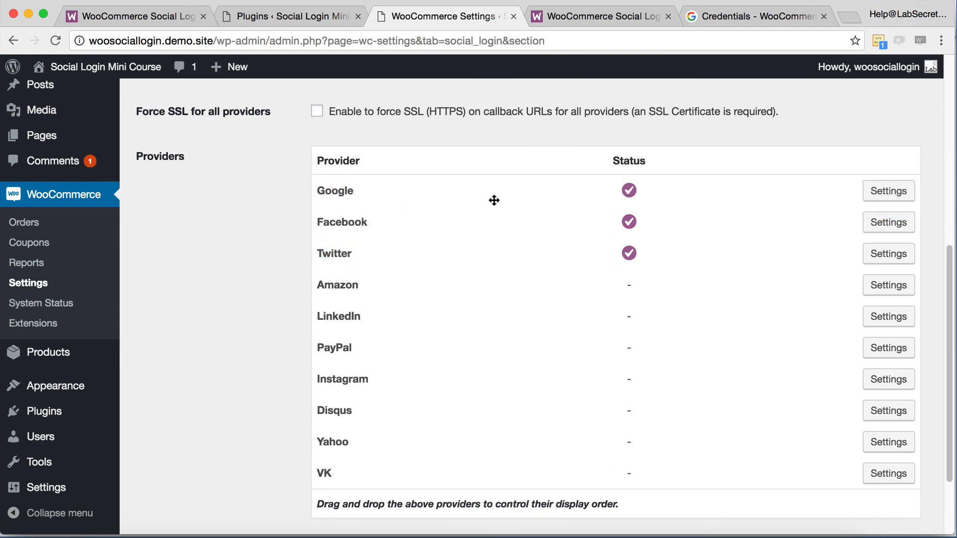
{"action": "scroll", "coordinate": [494, 200], "scroll_direction": "down", "scroll_amount": 3}
{"action": "left_click", "coordinate": [174, 457]}
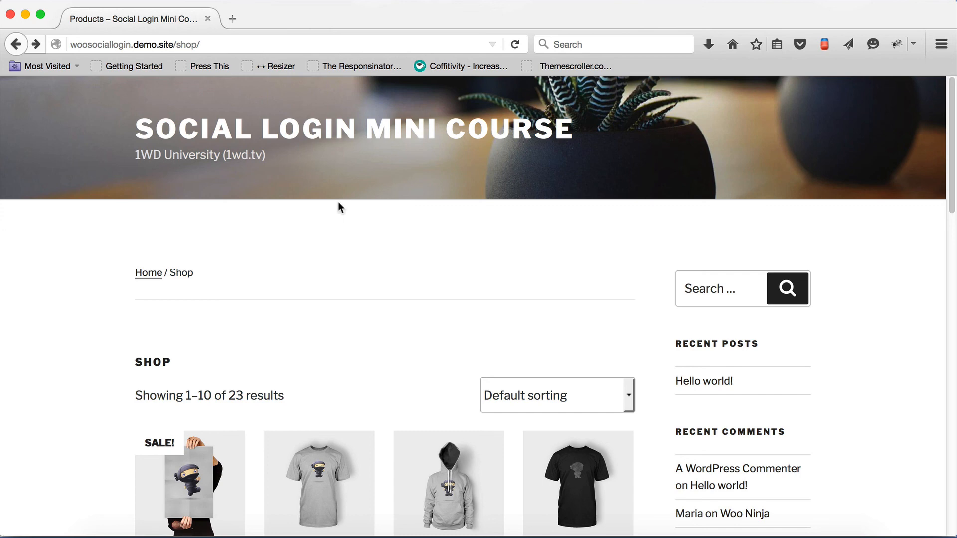
Step: Add Ninja Silhouette to the cart from the Shop page and view the cart
{"action": "scroll", "coordinate": [389, 252], "scroll_direction": "down", "scroll_amount": 6}
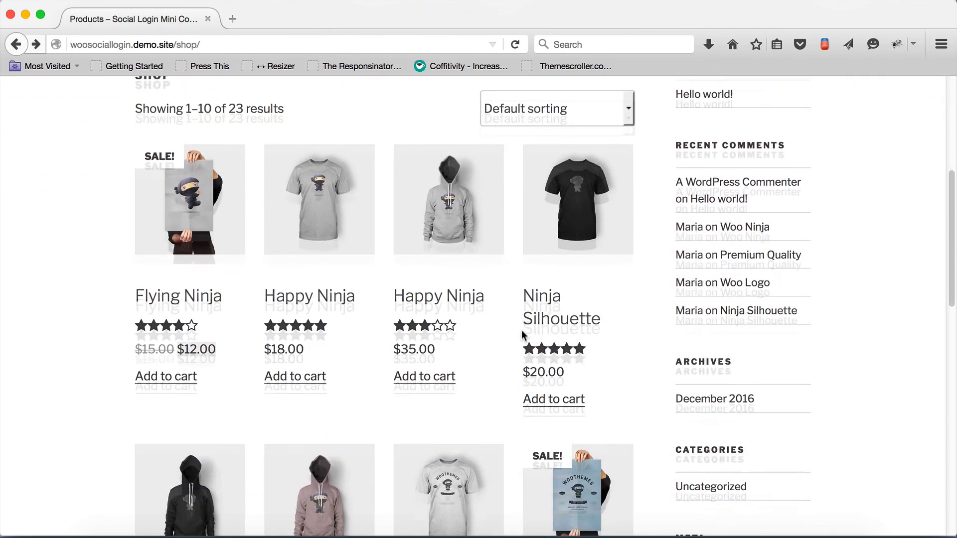
{"action": "left_click", "coordinate": [535, 349]}
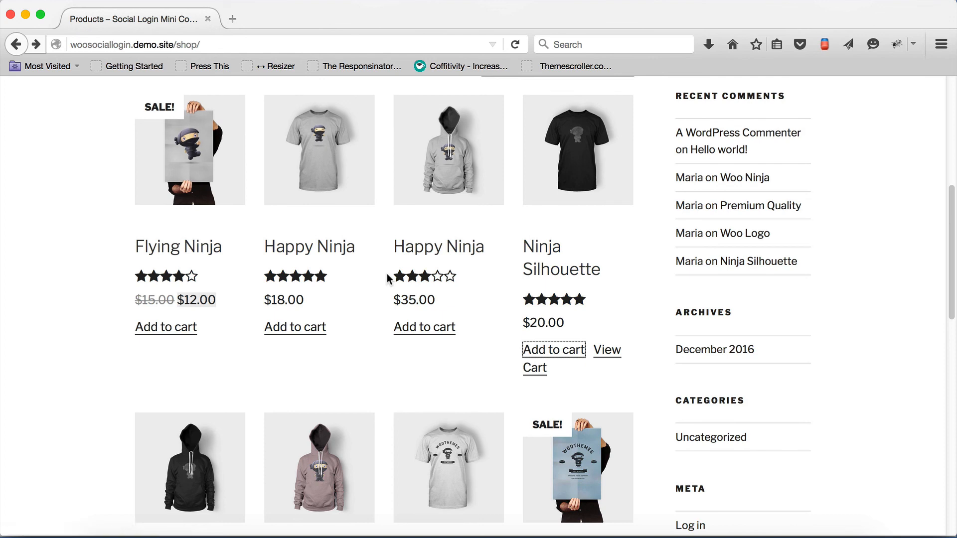
{"action": "scroll", "coordinate": [389, 277], "scroll_direction": "down", "scroll_amount": 3}
{"action": "left_click", "coordinate": [612, 245]}
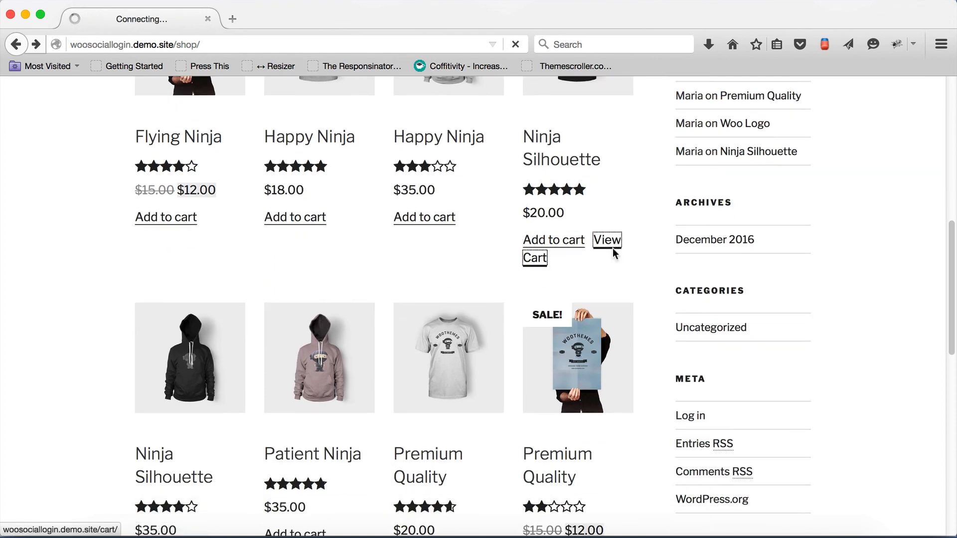
Step: Proceed to checkout with the $40.00 cart and reveal the Google, Facebook and Twitter login buttons
{"action": "scroll", "coordinate": [641, 246], "scroll_direction": "down", "scroll_amount": 10}
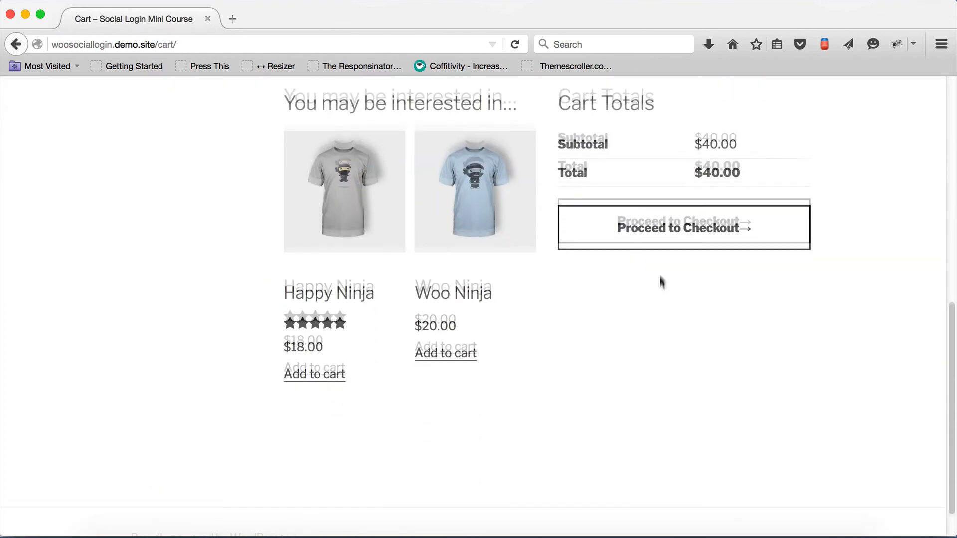
{"action": "left_click", "coordinate": [656, 208]}
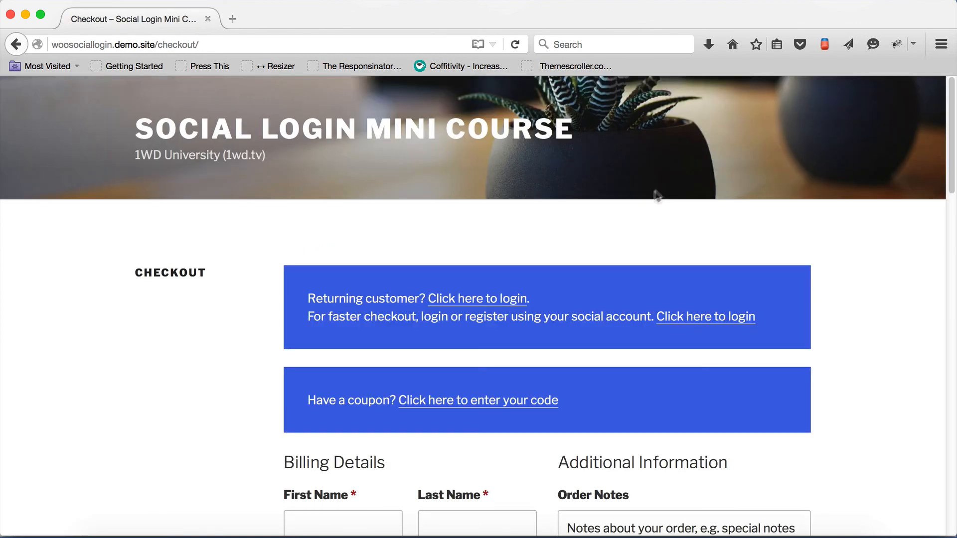
{"action": "left_click", "coordinate": [721, 319]}
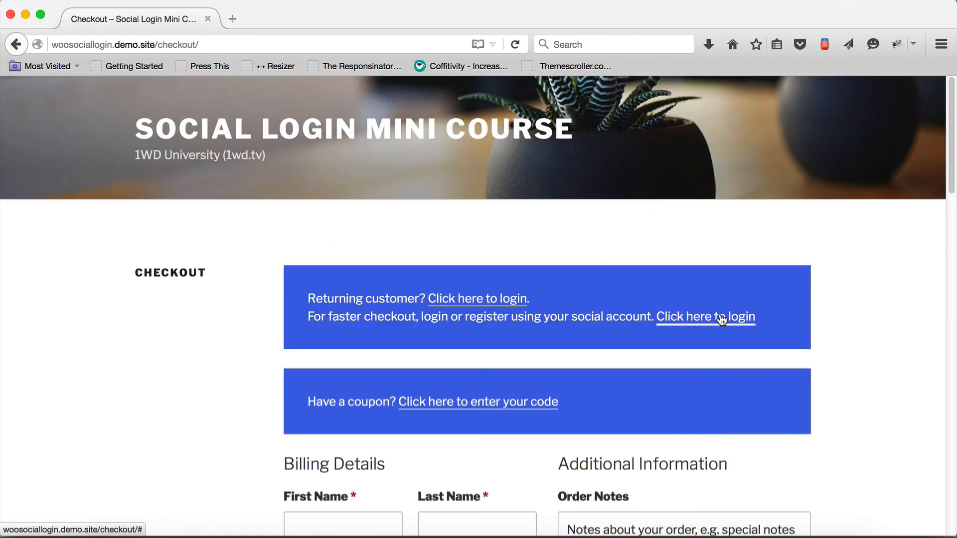
{"action": "scroll", "coordinate": [722, 319], "scroll_direction": "down", "scroll_amount": 2}
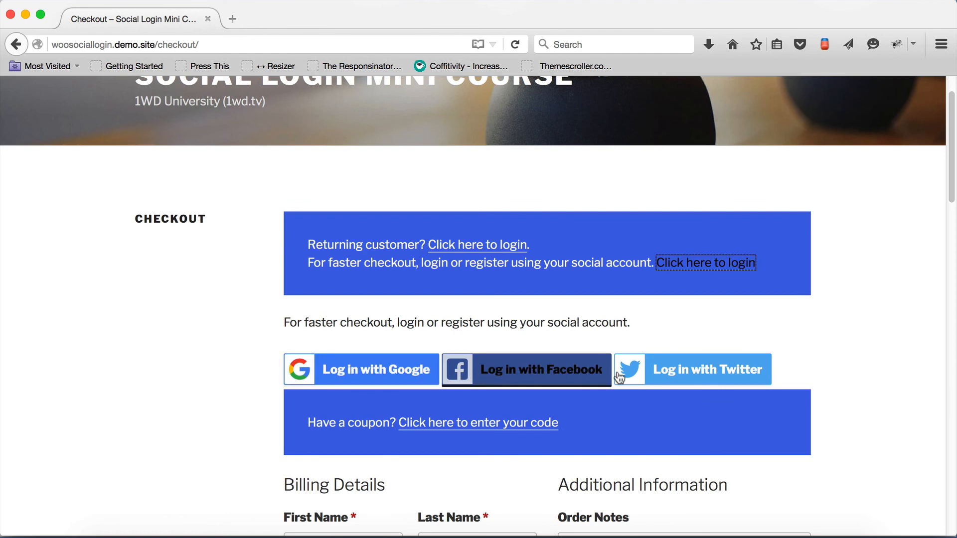